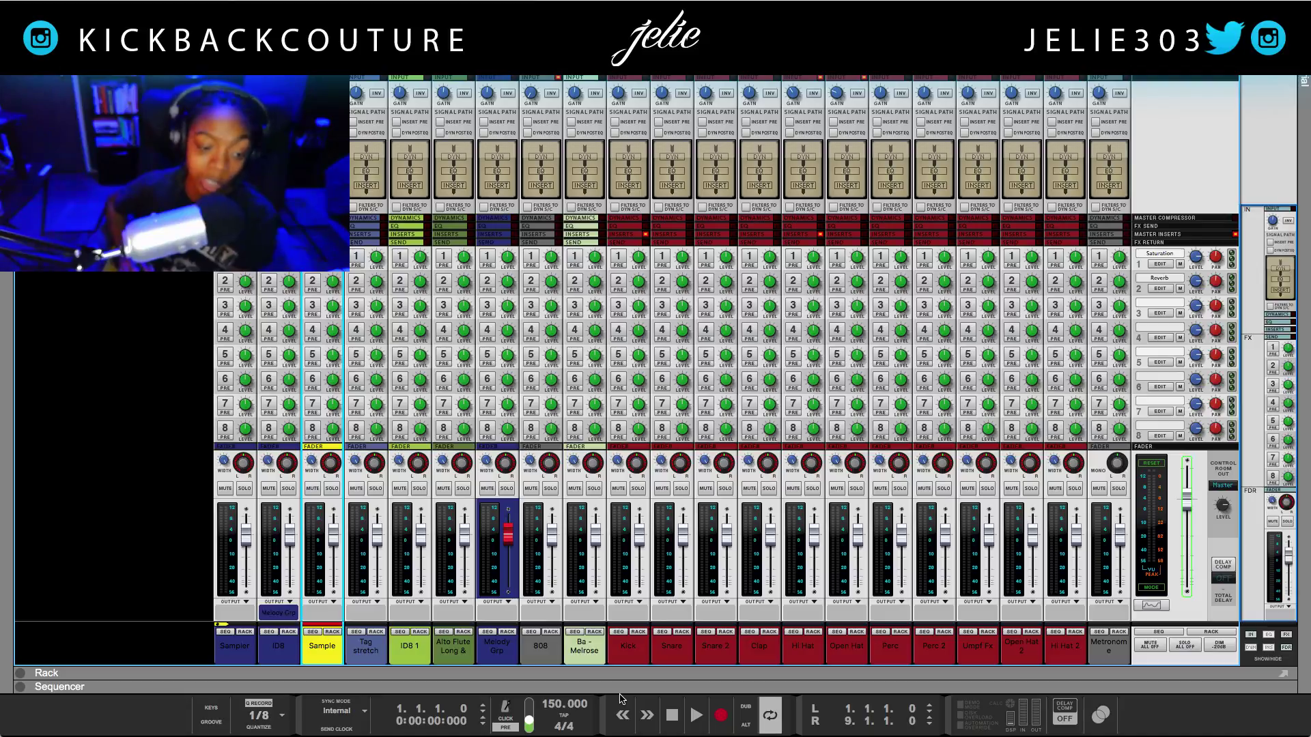
- Play the song from the start and mute the Tag stretch channel
{"action": "key", "text": "space"}
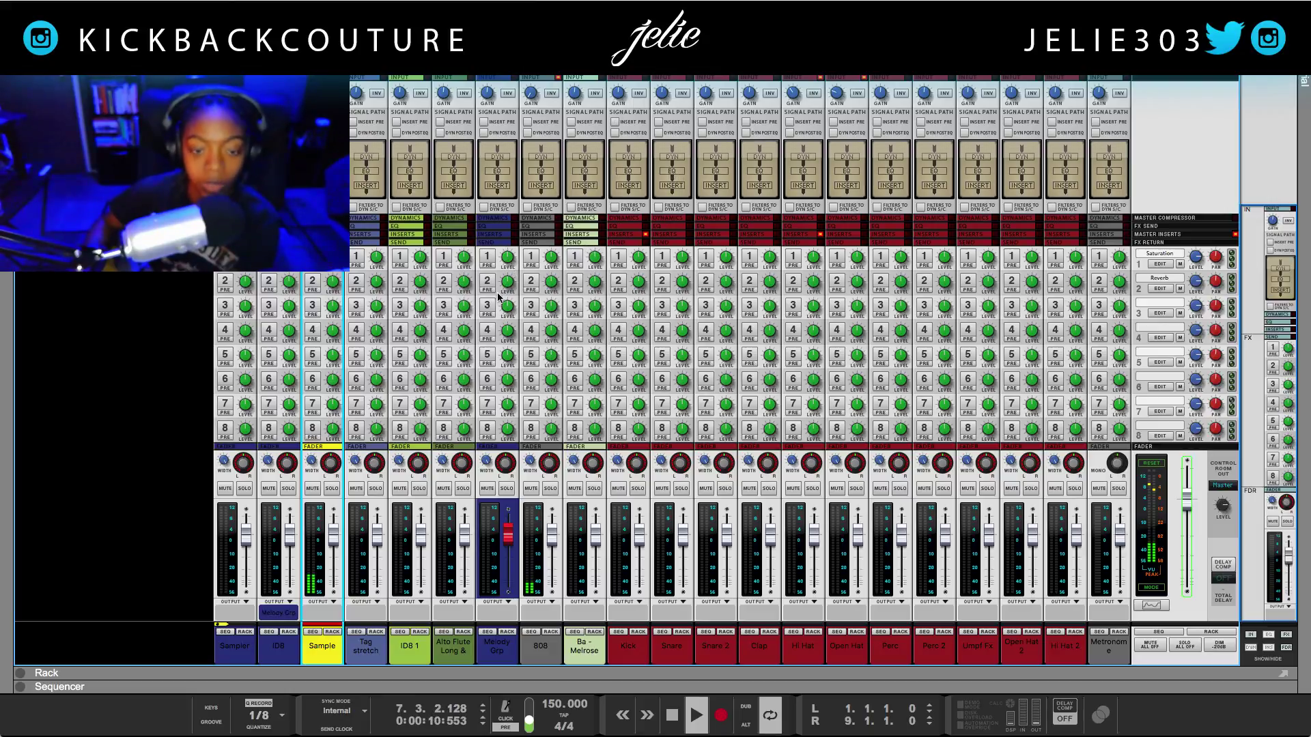
{"action": "key", "text": "Home"}
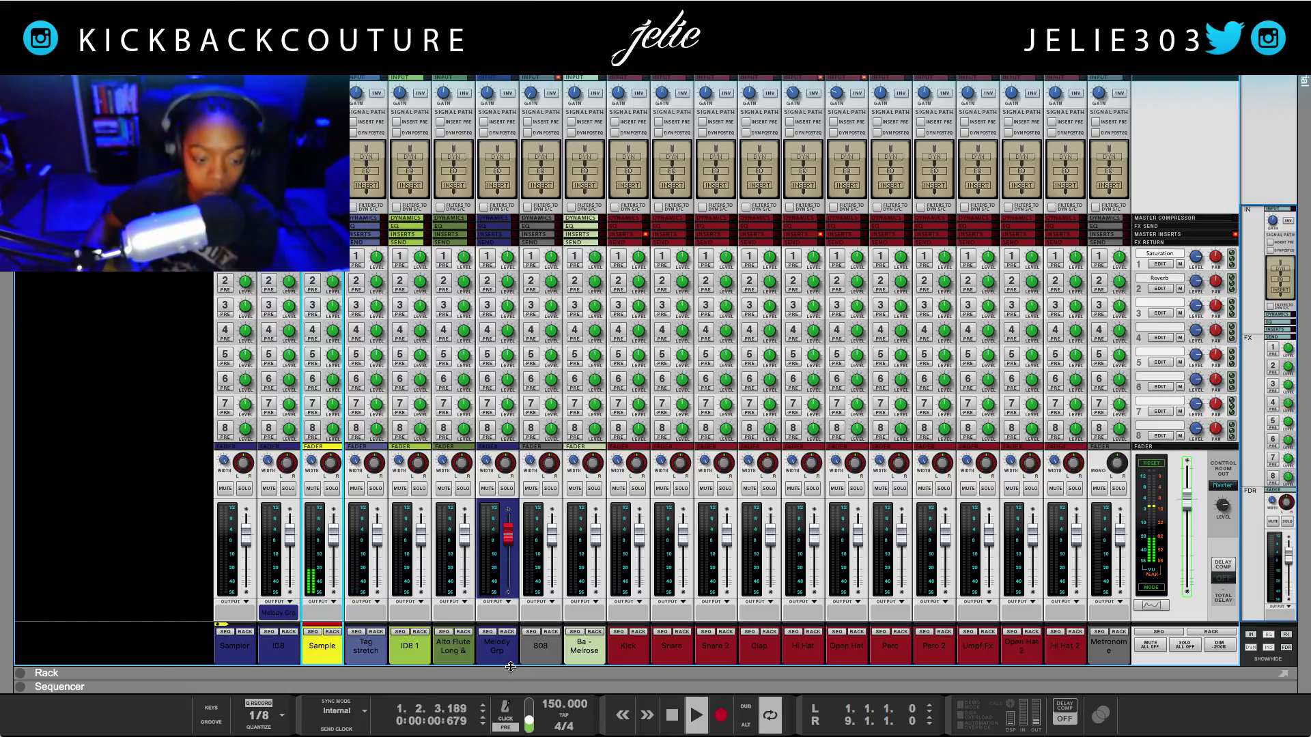
{"action": "left_click", "coordinate": [358, 489]}
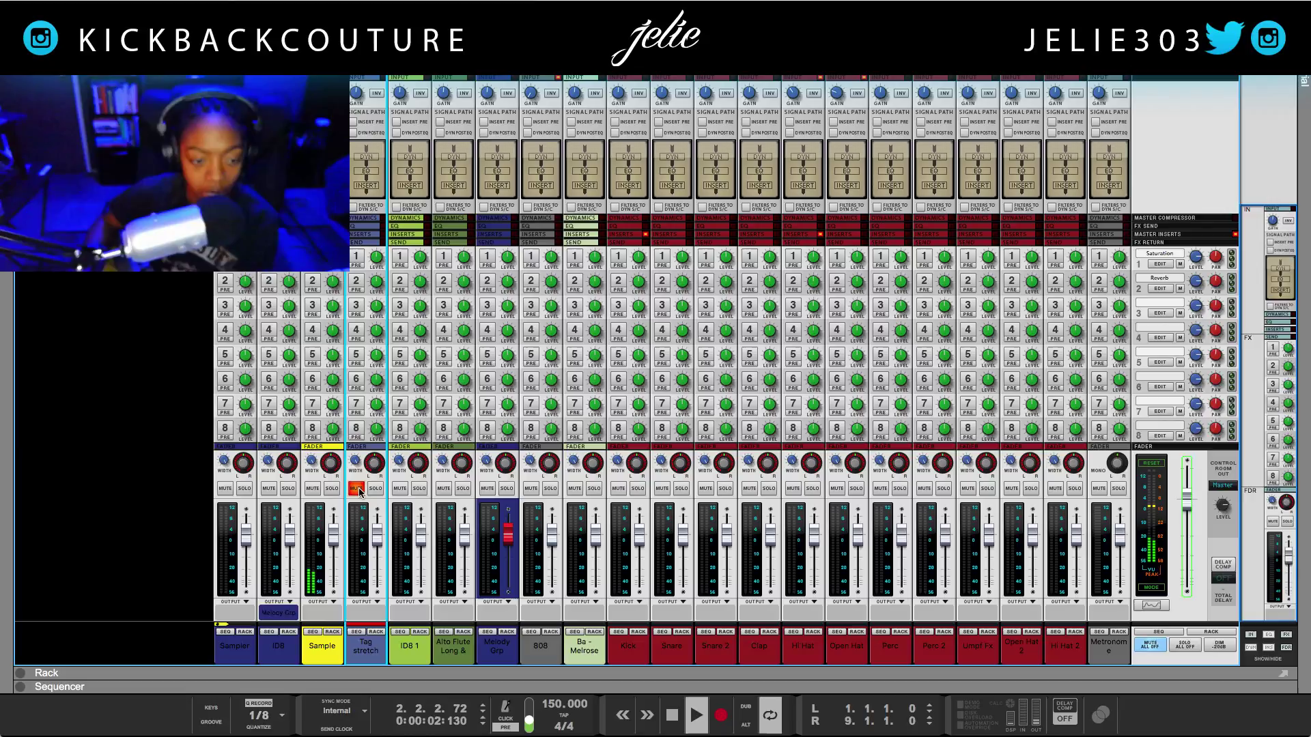
- Hide the mixer's upper channel-strip sections, leaving only the fader section expanded
{"action": "left_click", "coordinate": [1250, 635]}
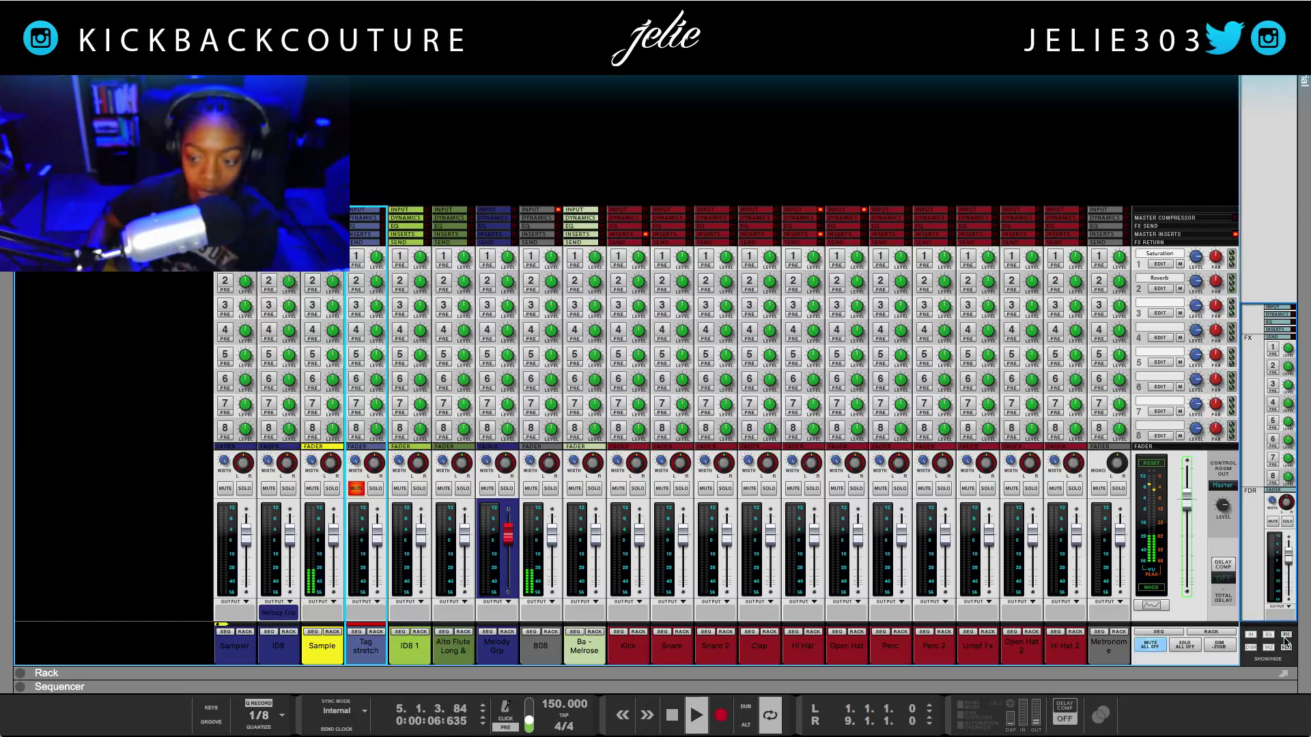
{"action": "left_click", "coordinate": [1287, 636]}
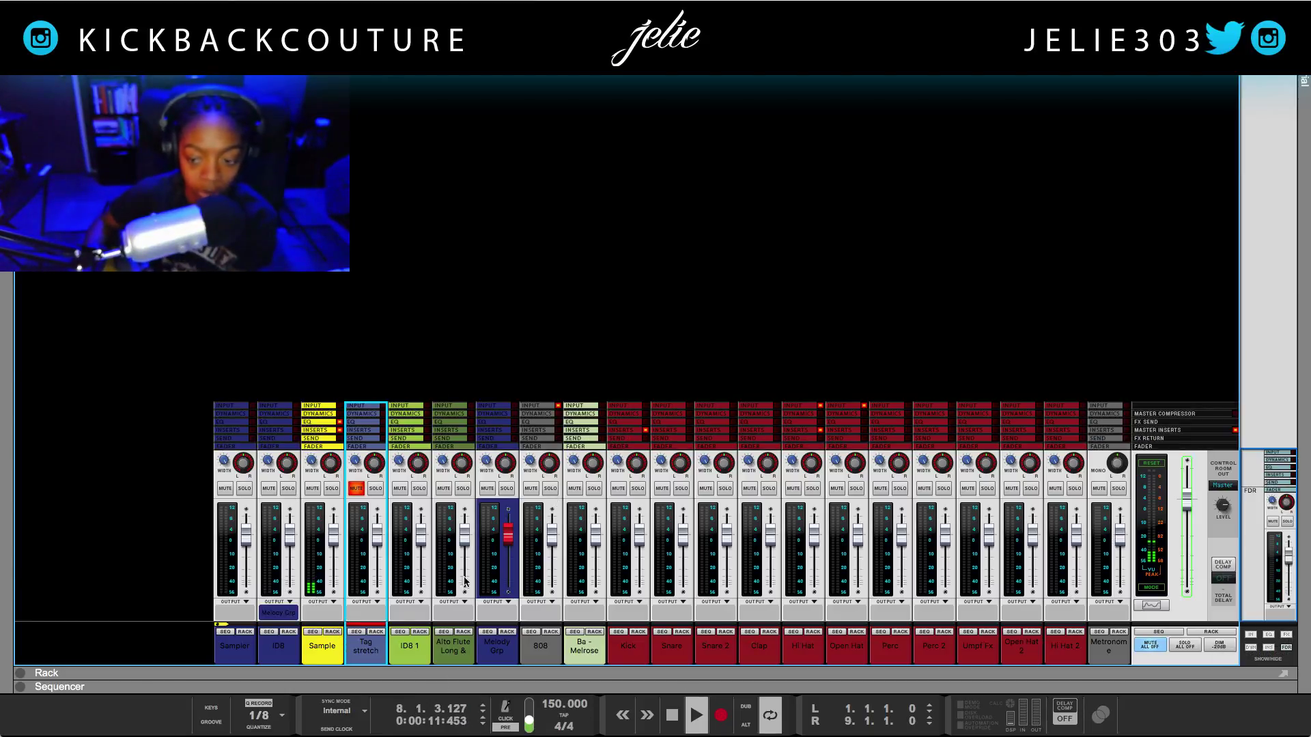
{"action": "key", "text": "Home"}
{"action": "left_click", "coordinate": [1284, 649]}
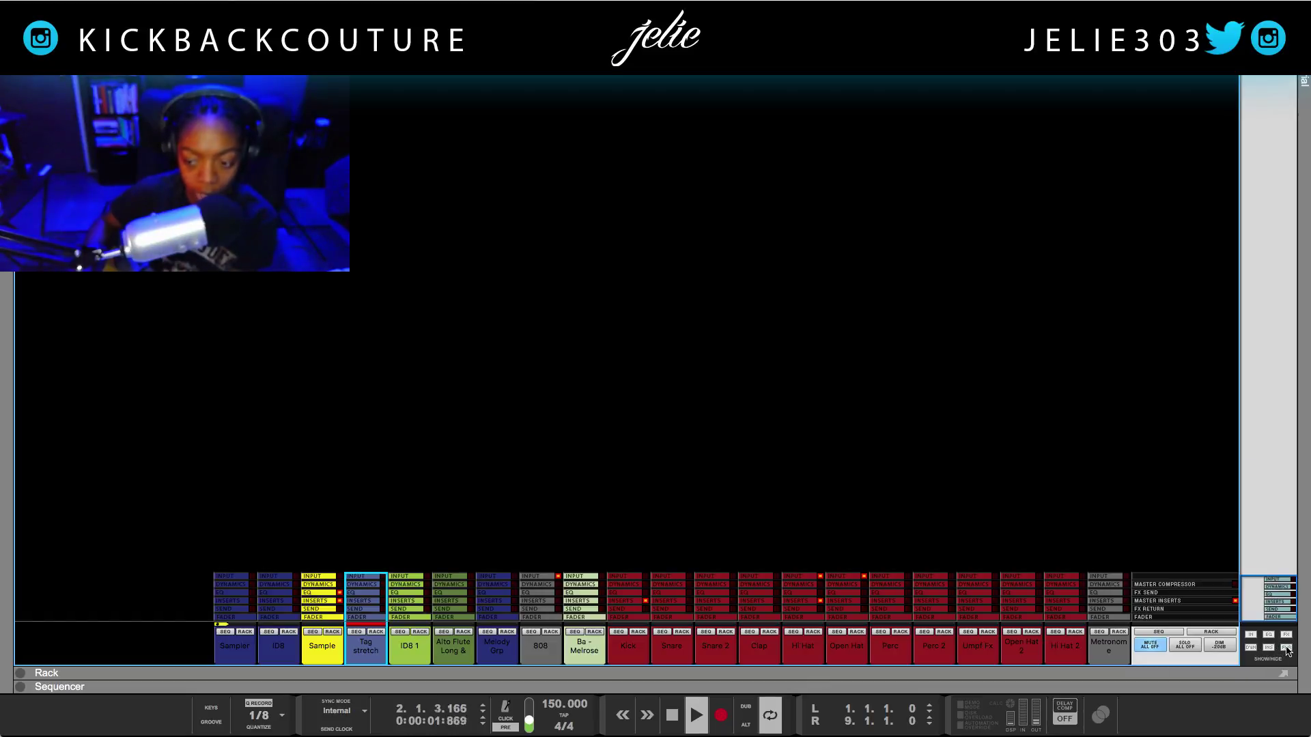
{"action": "left_click", "coordinate": [1287, 649]}
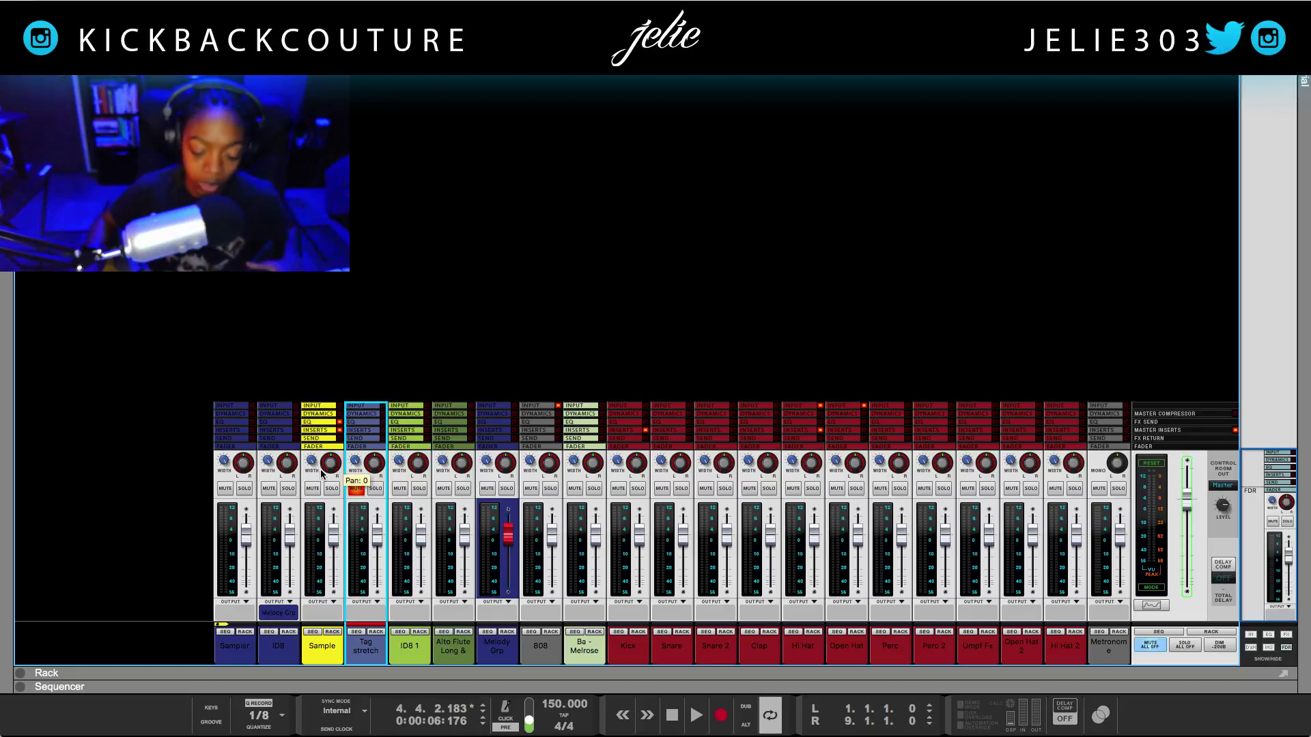
- Play the song from the start and narrow the Sample channel's stereo width from the full setting
{"action": "key", "text": "Home"}
{"action": "key", "text": "space"}
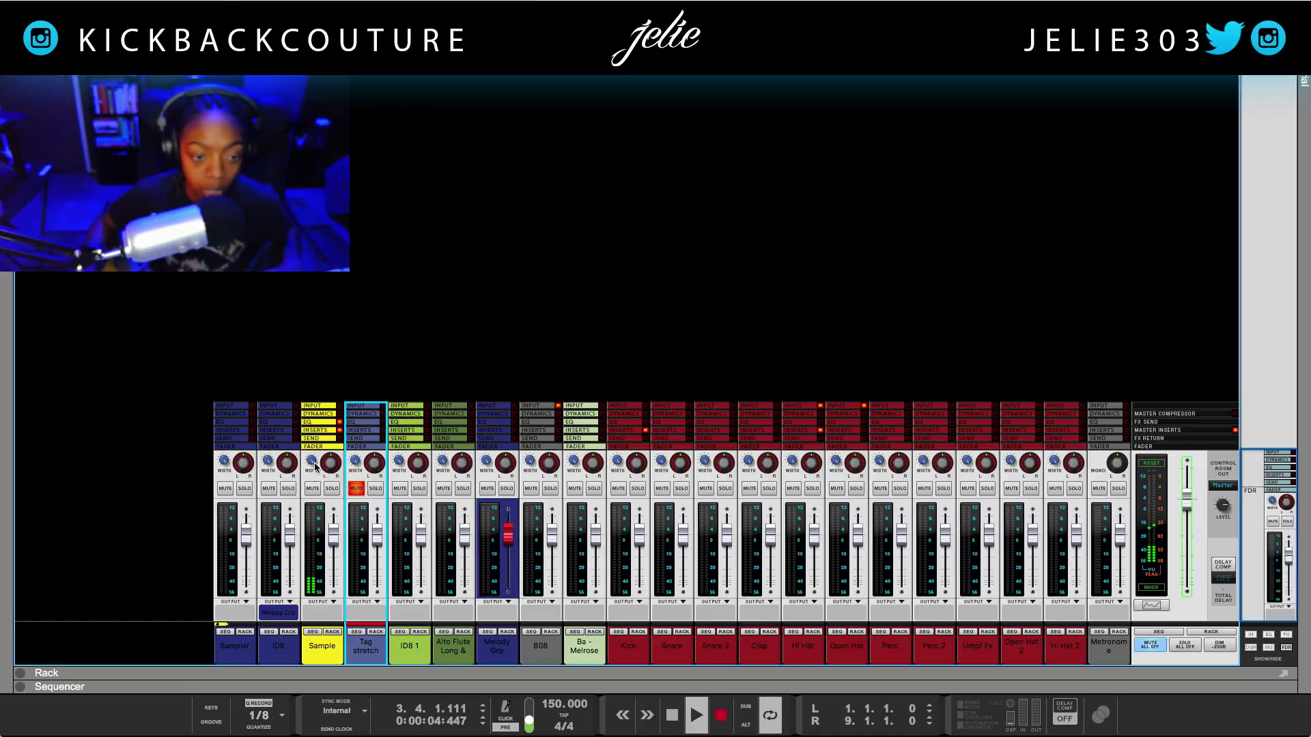
{"action": "left_click", "coordinate": [312, 467]}
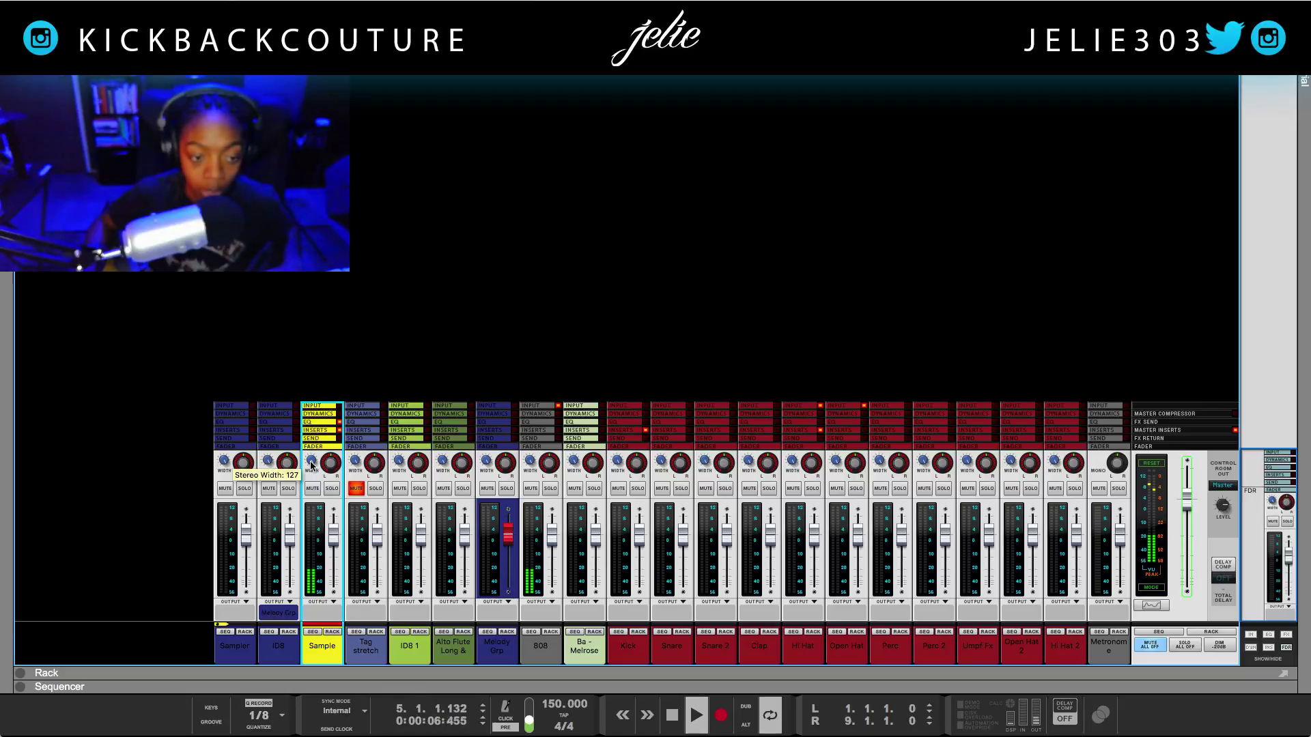
{"action": "left_click_drag", "start_coordinate": [312, 467], "coordinate": [334, 531]}
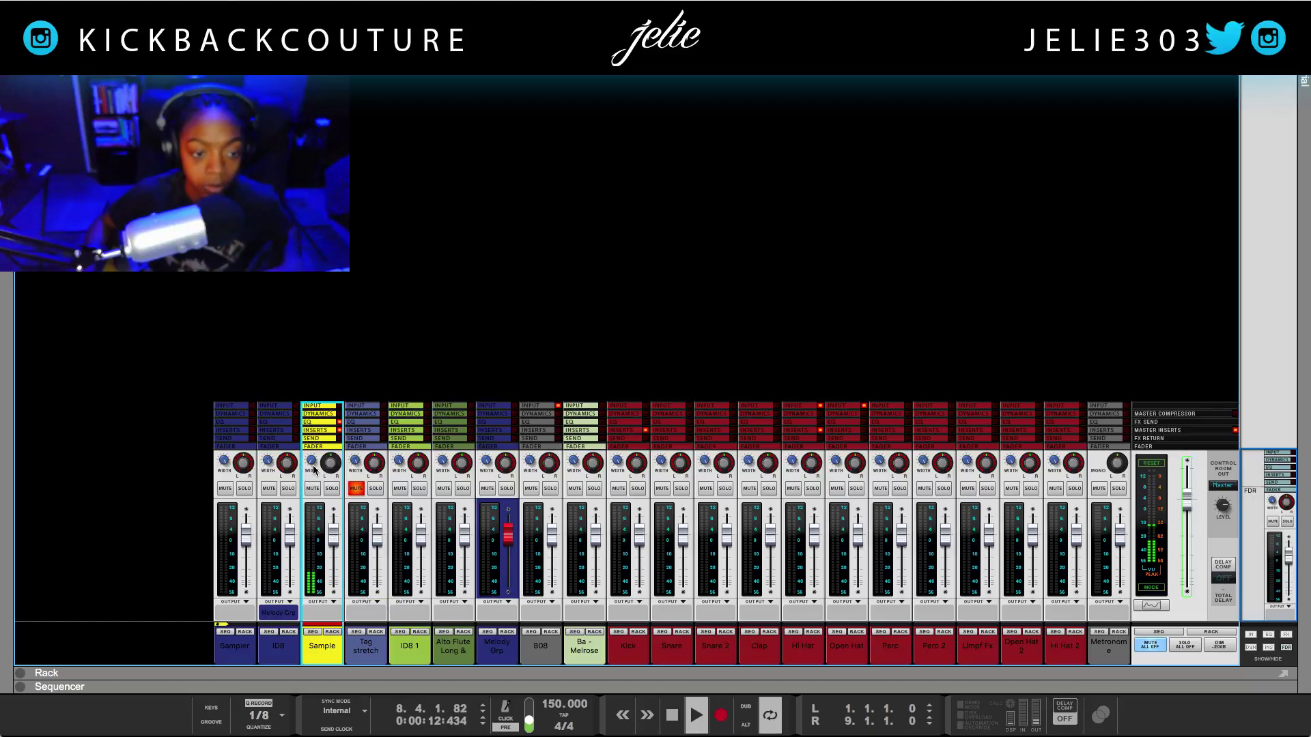
{"action": "mouse_move", "coordinate": [312, 467]}
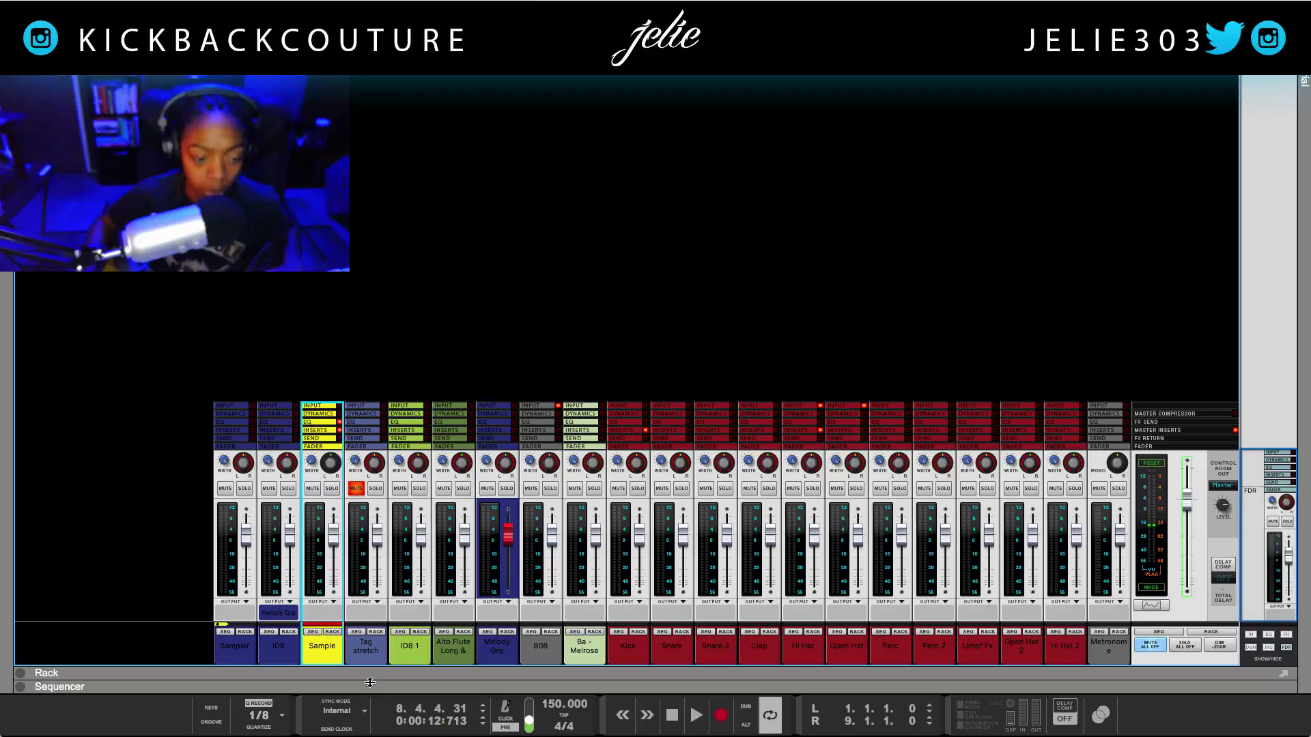
- Examine the Sample audio track device in the rack, then restore the full-height mixer view
{"action": "left_click_drag", "start_coordinate": [370, 685], "coordinate": [395, 734]}
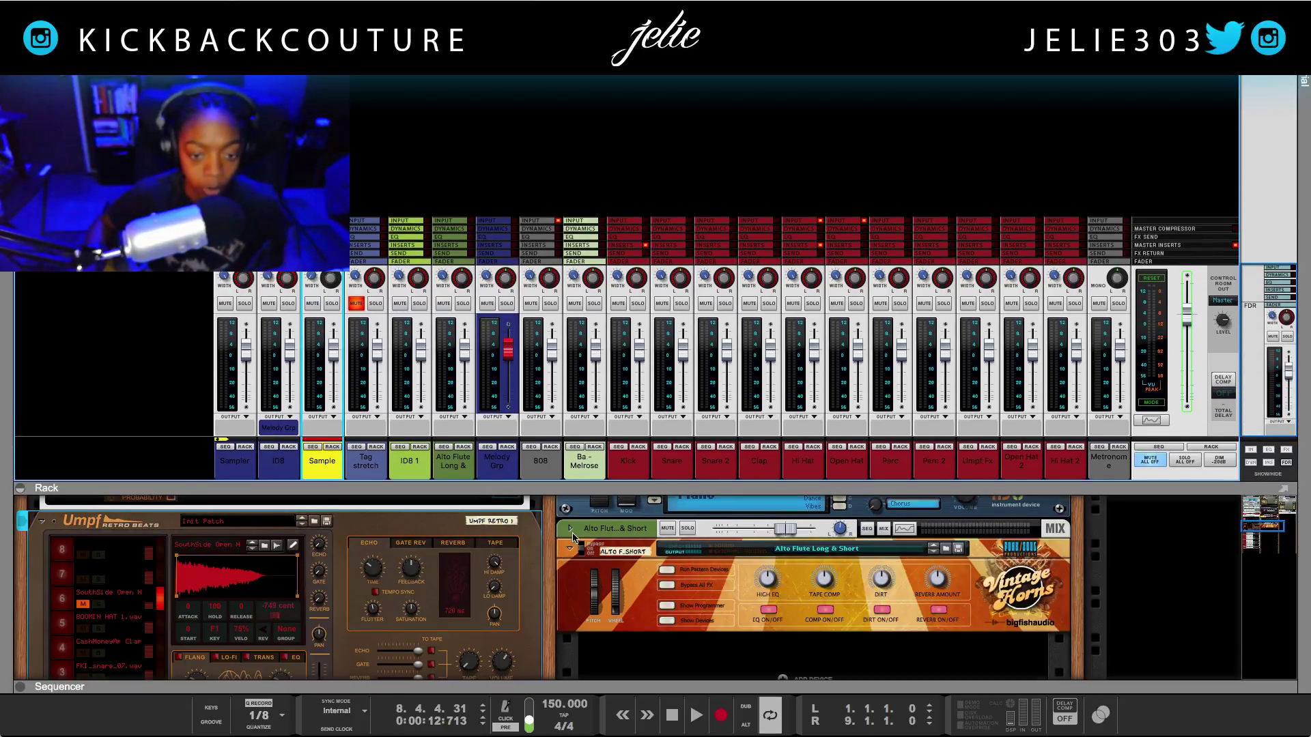
{"action": "scroll", "coordinate": [615, 580], "scroll_direction": "up", "scroll_amount": 10}
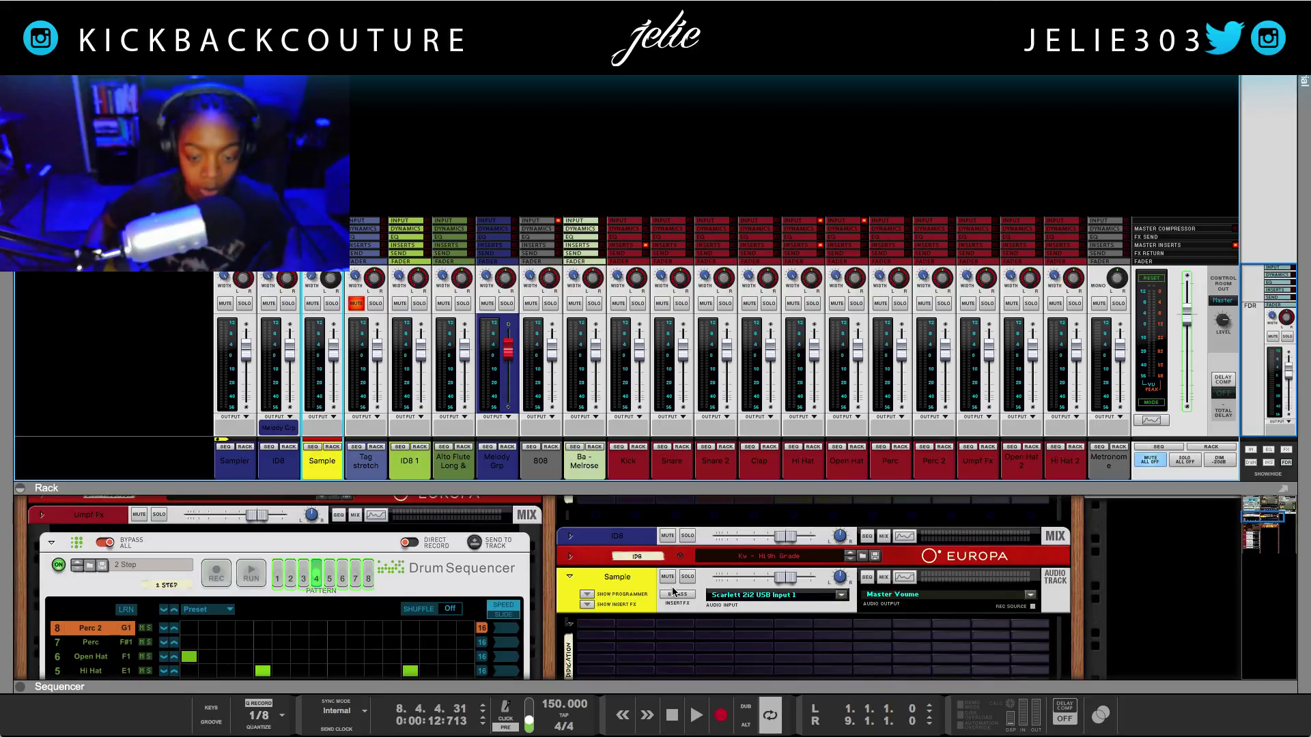
{"action": "left_click_drag", "start_coordinate": [471, 488], "coordinate": [471, 667]}
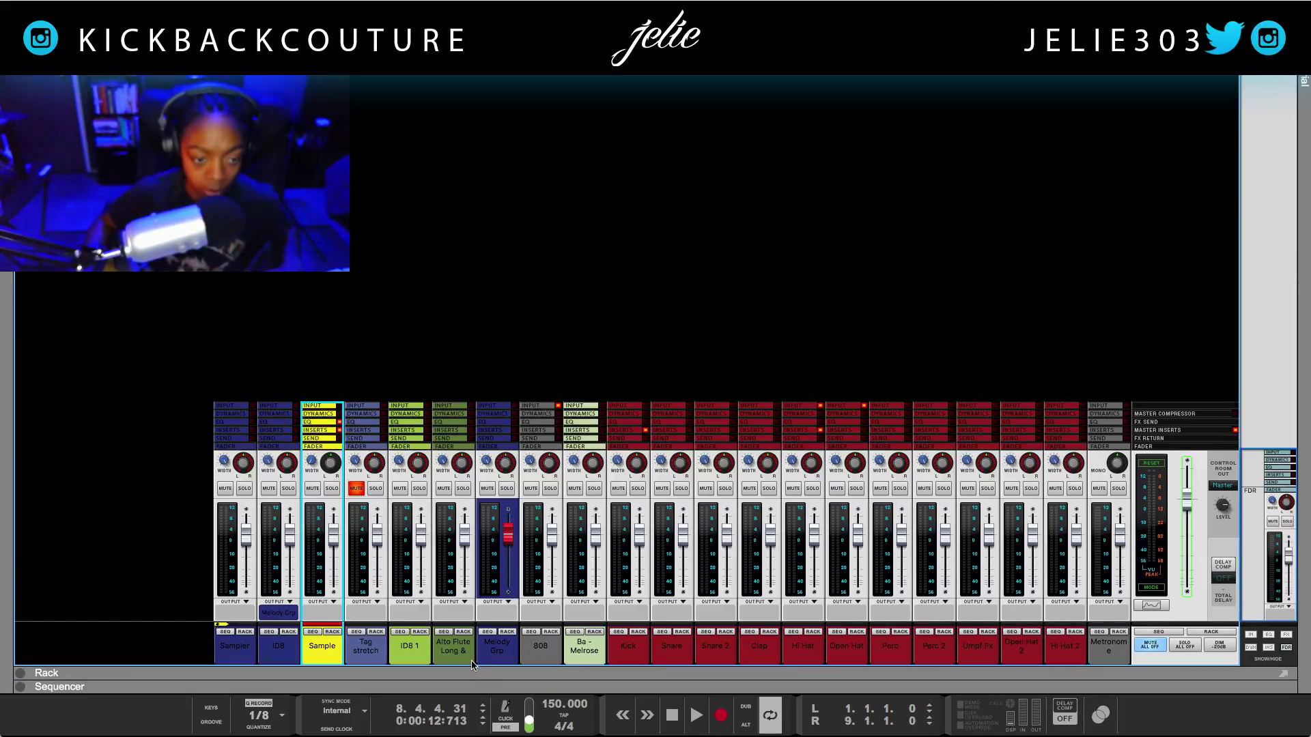
- Replay the song from the start to listen to the Sample channel with its narrowed stereo width
{"action": "key", "text": "Home"}
{"action": "key", "text": "space"}
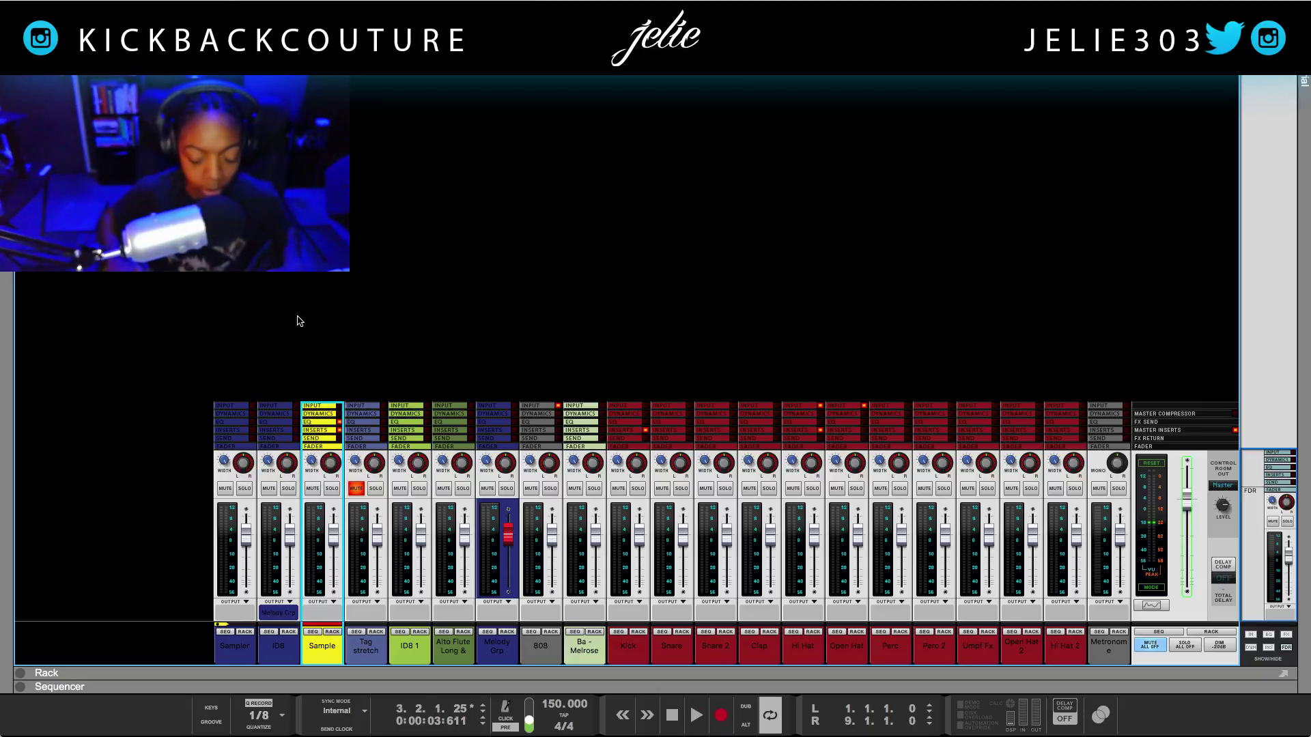
{"action": "key", "text": "Home"}
{"action": "key", "text": "space"}
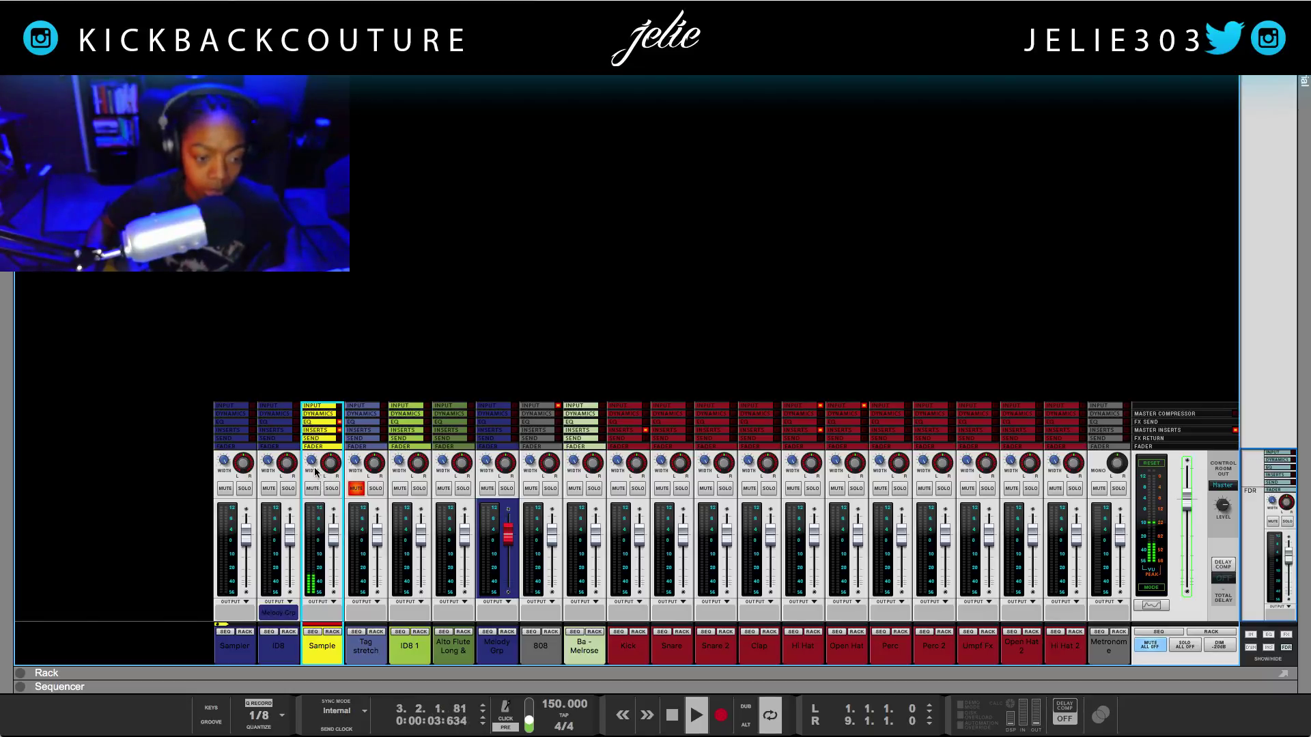
{"action": "key", "text": "space"}
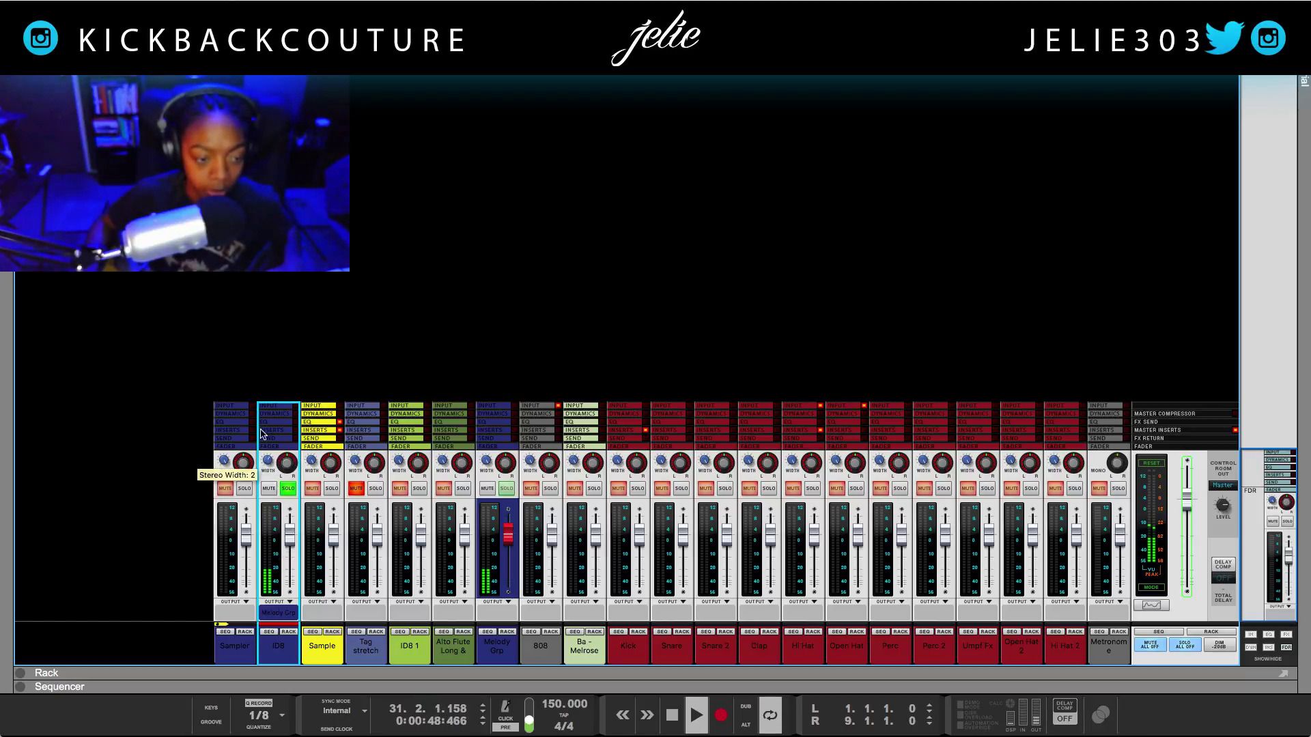
- Reset the soloed ID8 channel's stereo width to 127 and try narrowing it during playback
{"action": "left_click", "coordinate": [268, 463], "text": "super"}
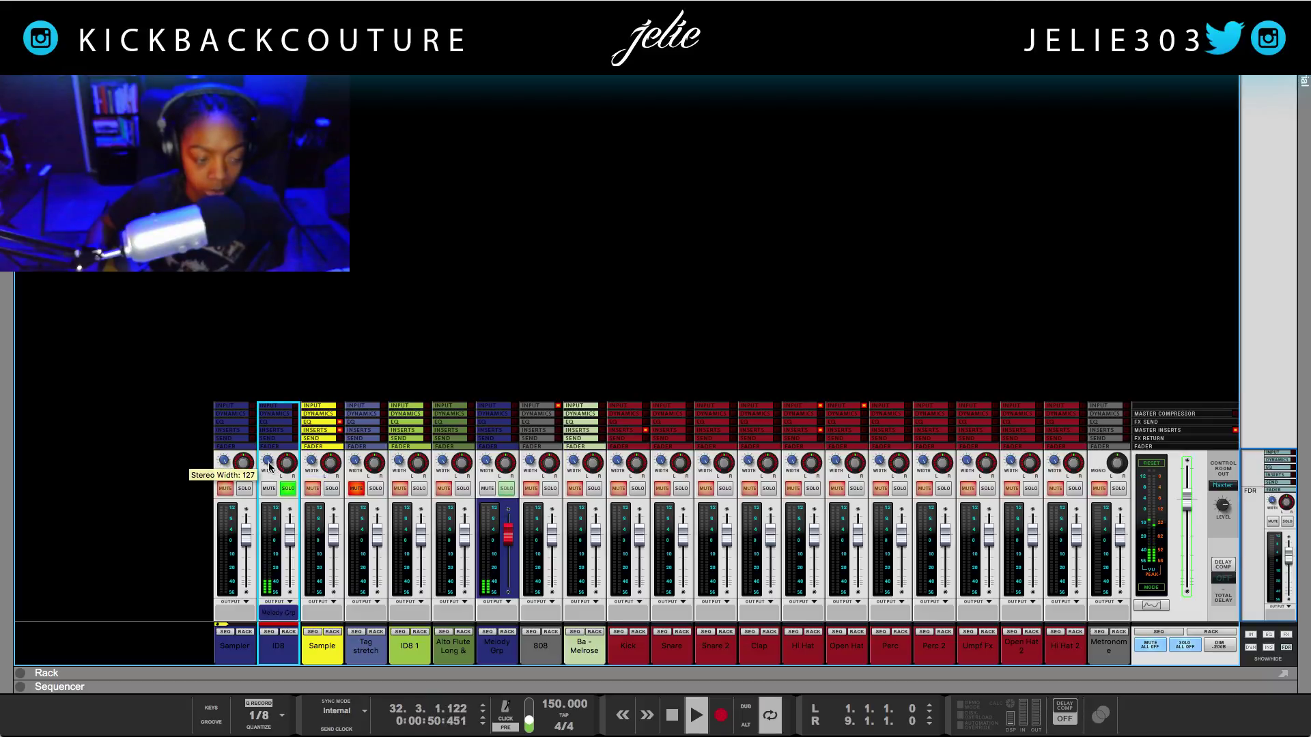
{"action": "left_click_drag", "start_coordinate": [268, 466], "coordinate": [286, 596]}
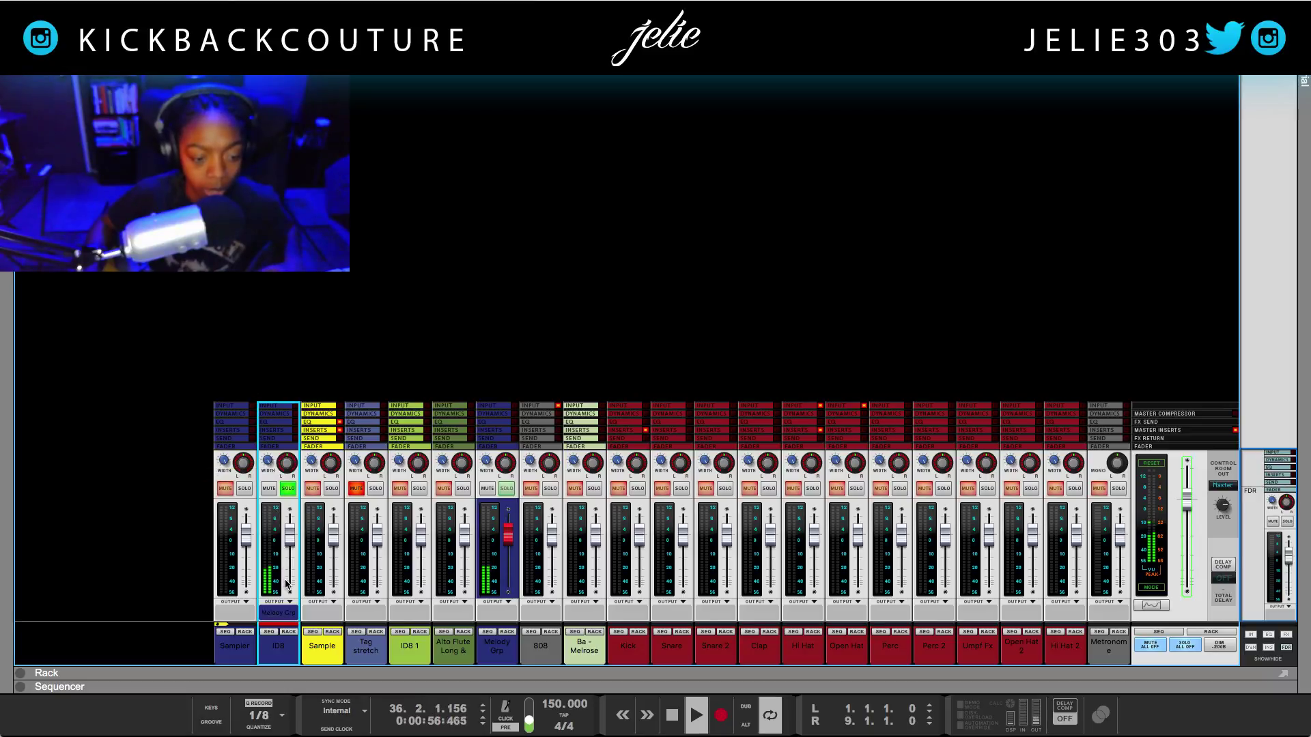
- Set the loop to the ID8 clip covering bars 25 to 33 and return to the full-height mixer
{"action": "left_click_drag", "start_coordinate": [511, 687], "coordinate": [819, 447]}
{"action": "right_click", "coordinate": [778, 656]}
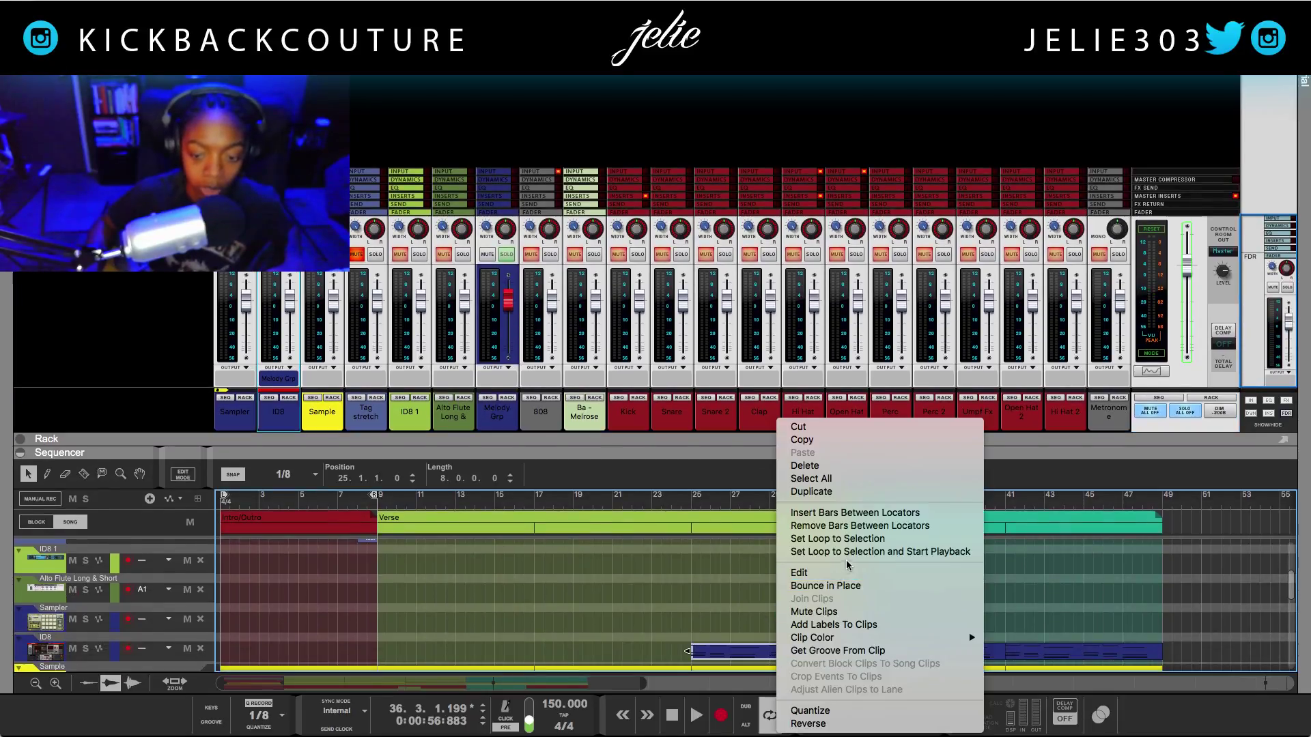
{"action": "left_click", "coordinate": [862, 539]}
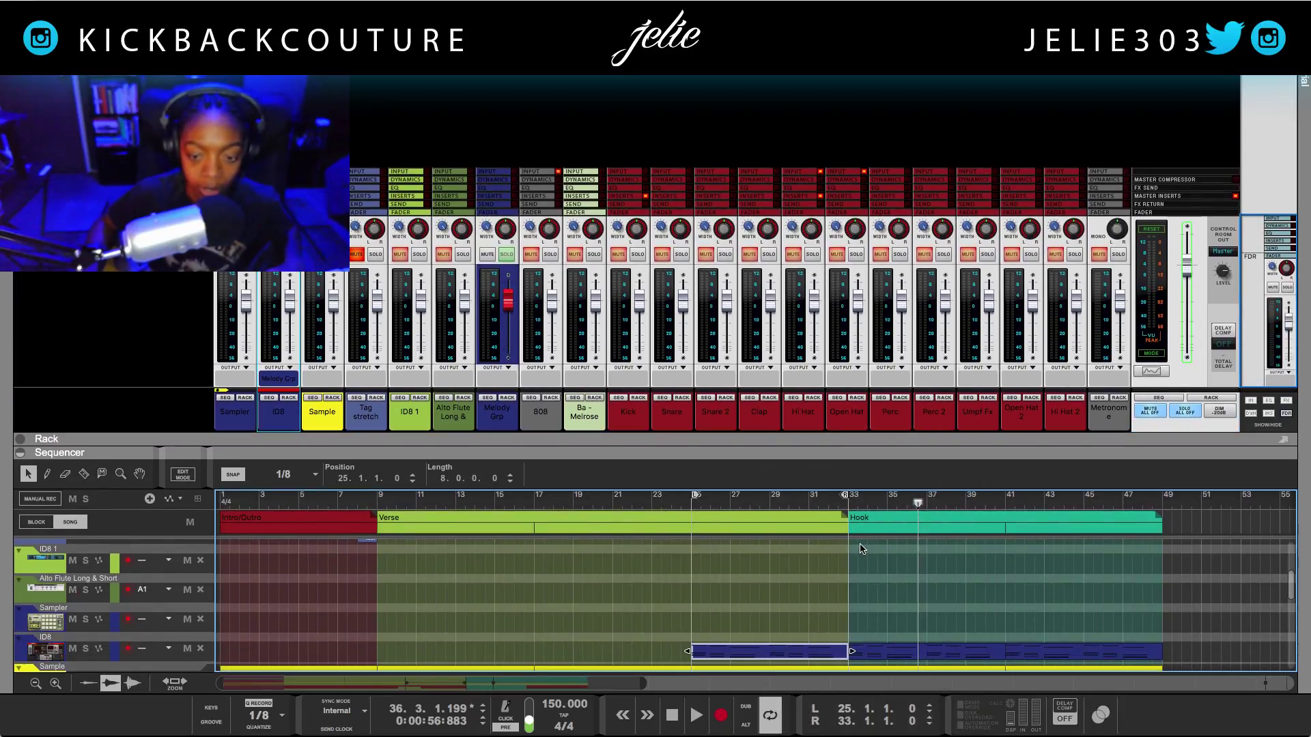
{"action": "left_click_drag", "start_coordinate": [365, 440], "coordinate": [355, 673]}
- Try panning the soloed ID8 channel left at -97 and -72 while playing the loop, and reset its pan to centre
{"action": "left_click", "coordinate": [291, 490]}
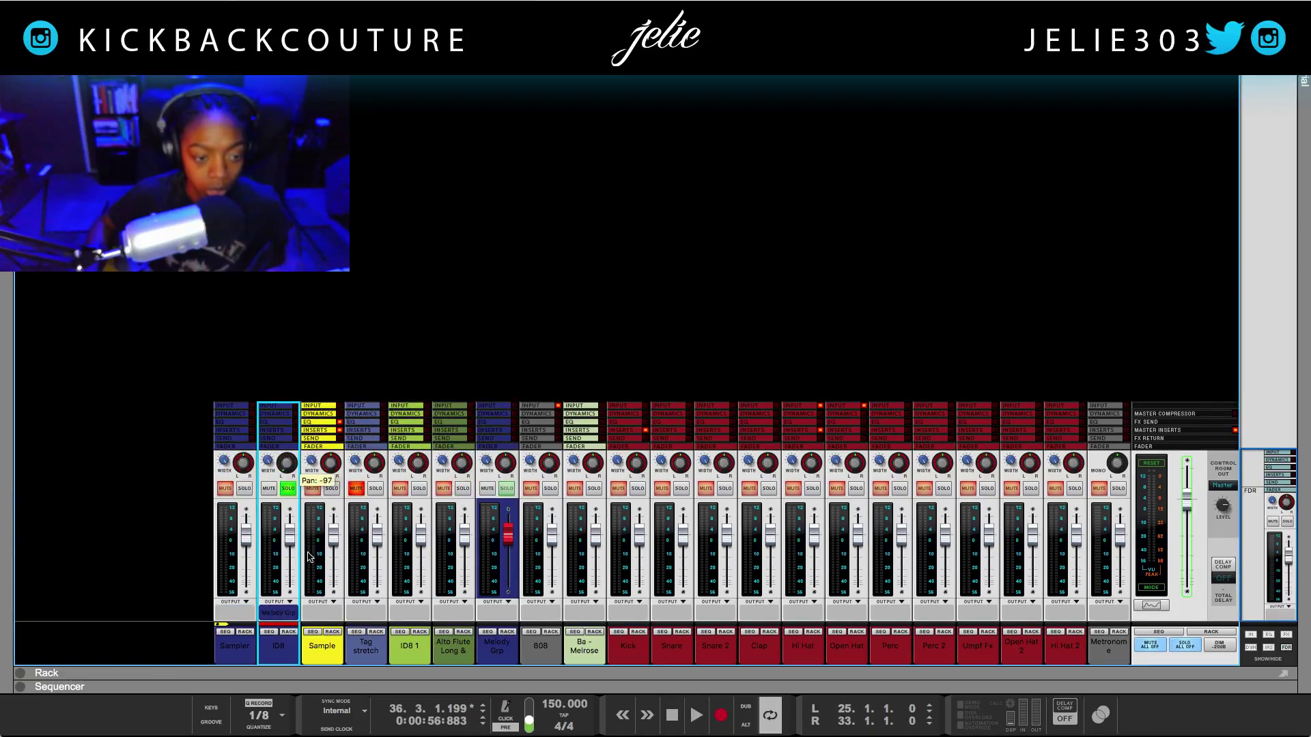
{"action": "key", "text": "space"}
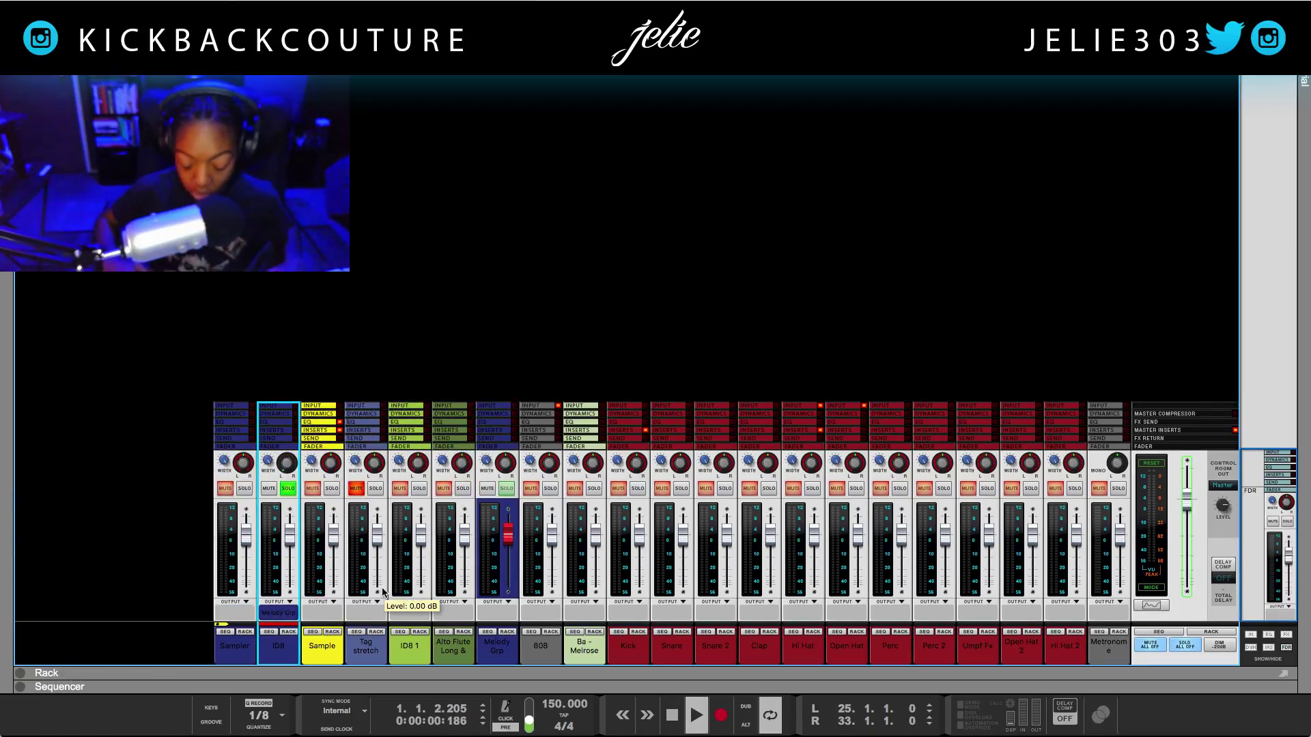
{"action": "key", "text": "KP_1"}
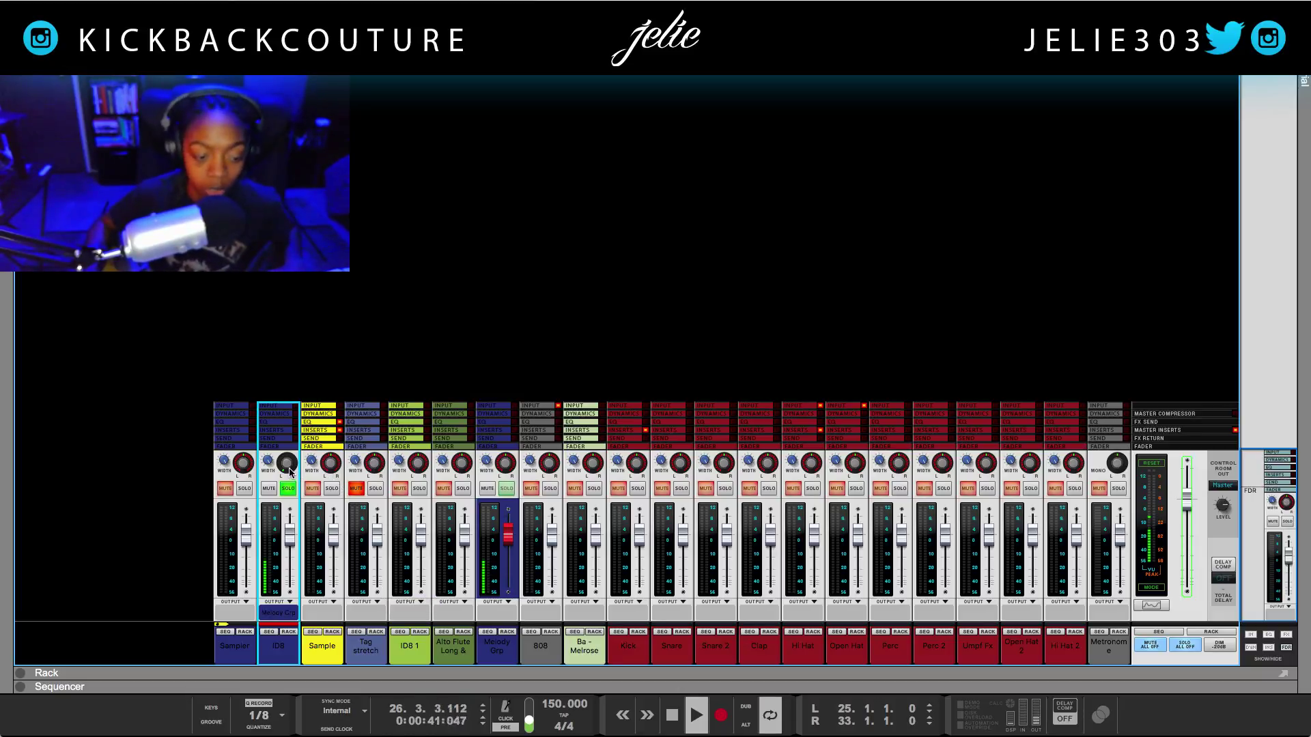
{"action": "left_click_drag", "start_coordinate": [287, 471], "coordinate": [288, 501]}
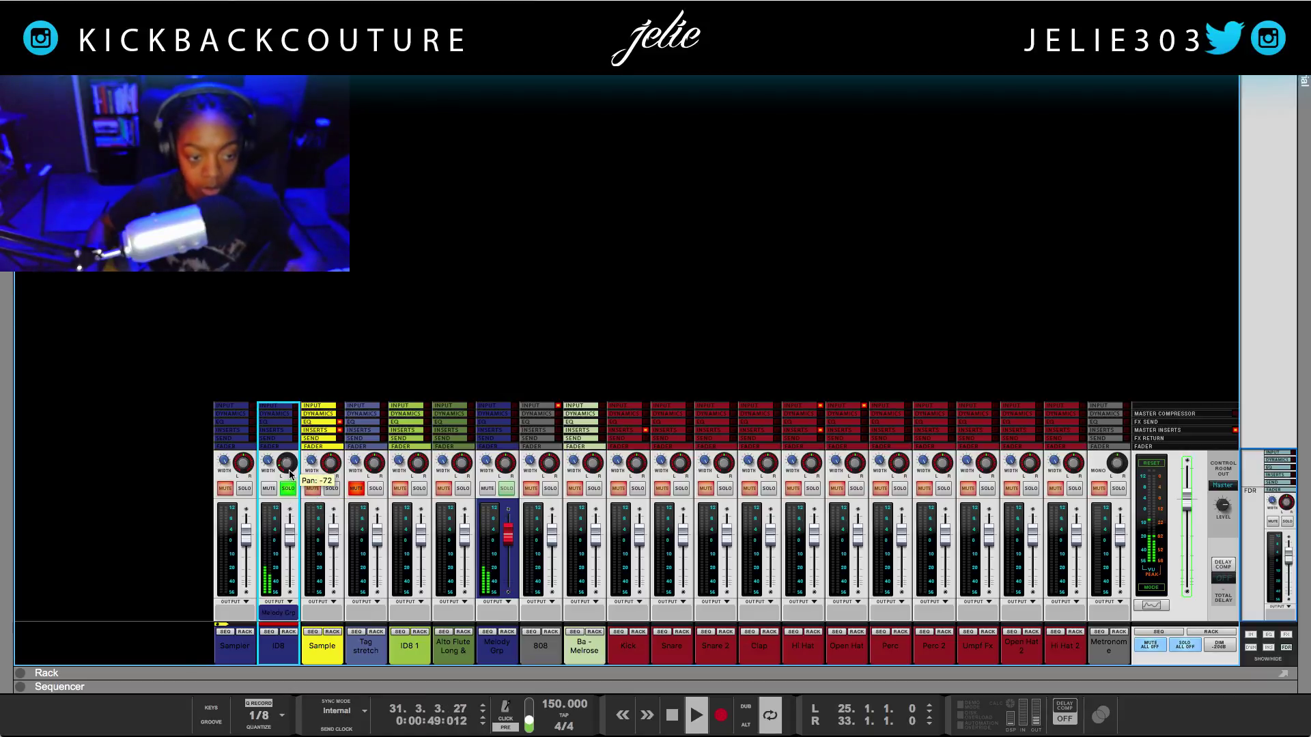
{"action": "left_click", "coordinate": [289, 471], "text": "super"}
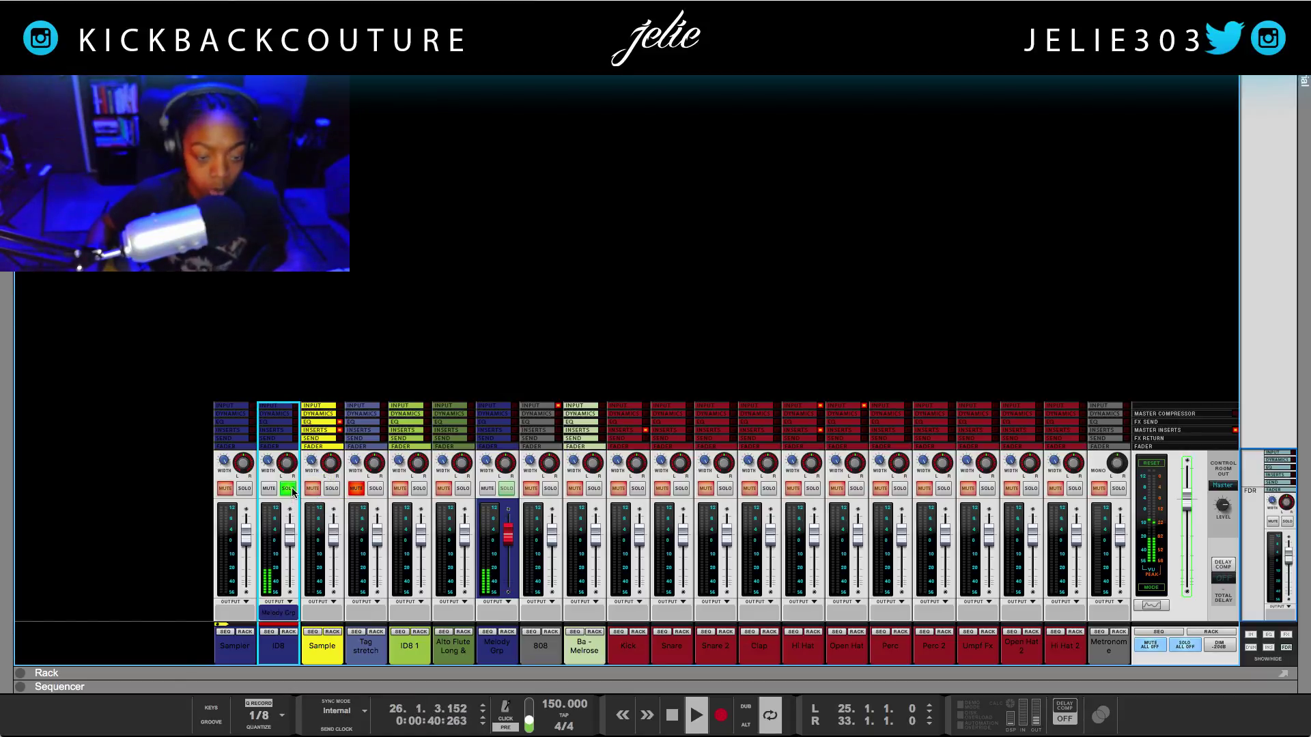
{"action": "key", "text": "space"}
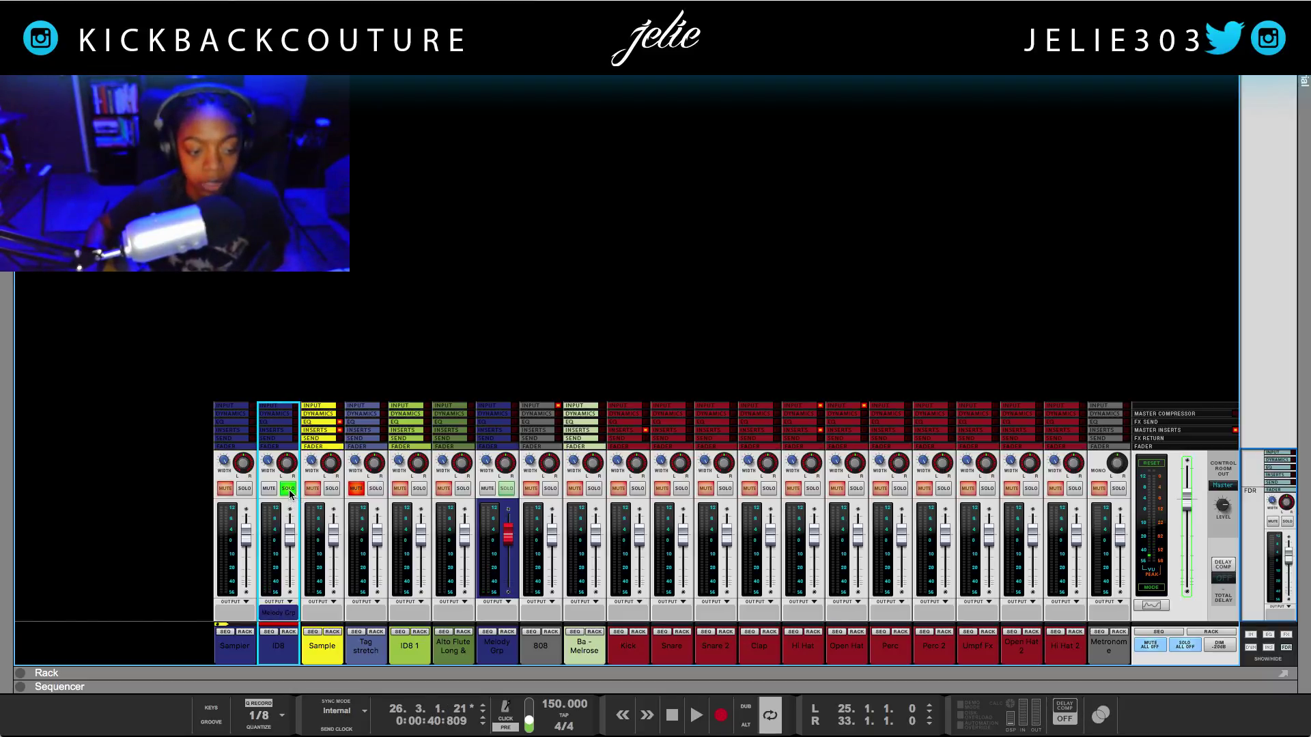
- Toggle the ID8 channel's solo, leaving it switched off
{"action": "left_click", "coordinate": [288, 489]}
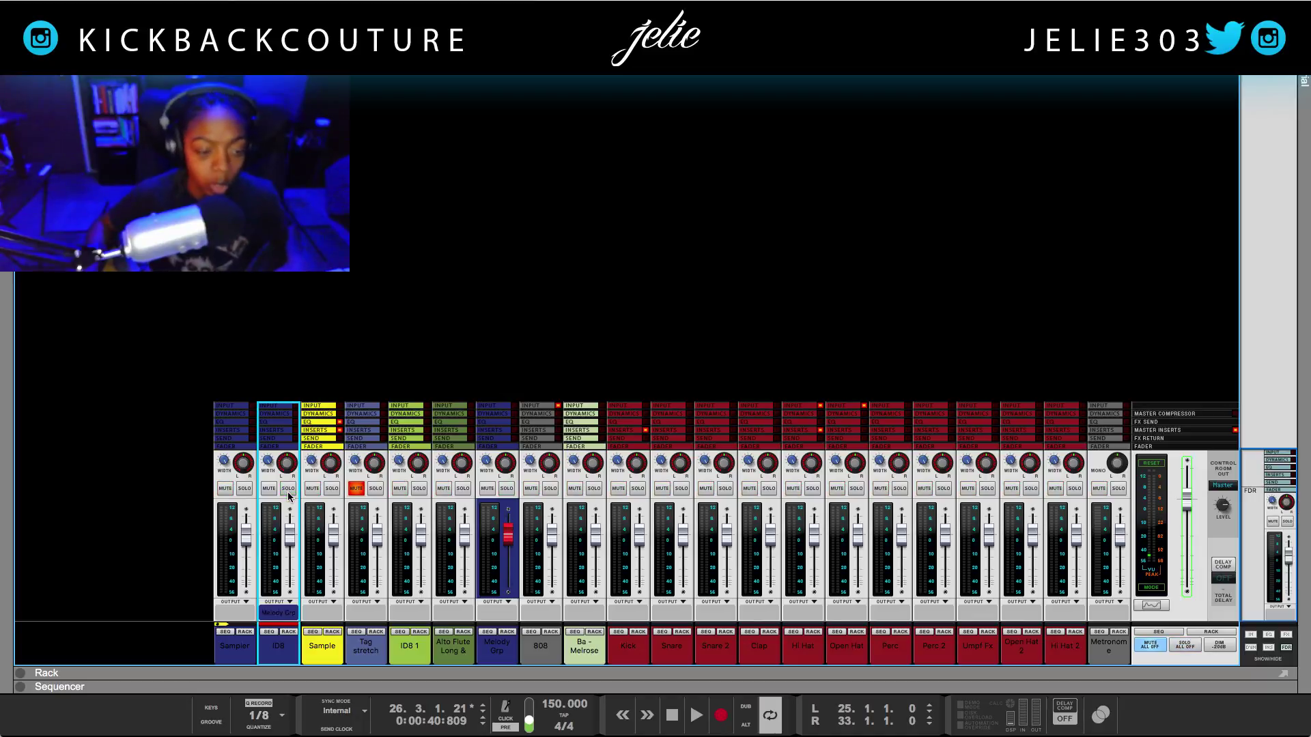
{"action": "left_click", "coordinate": [288, 489]}
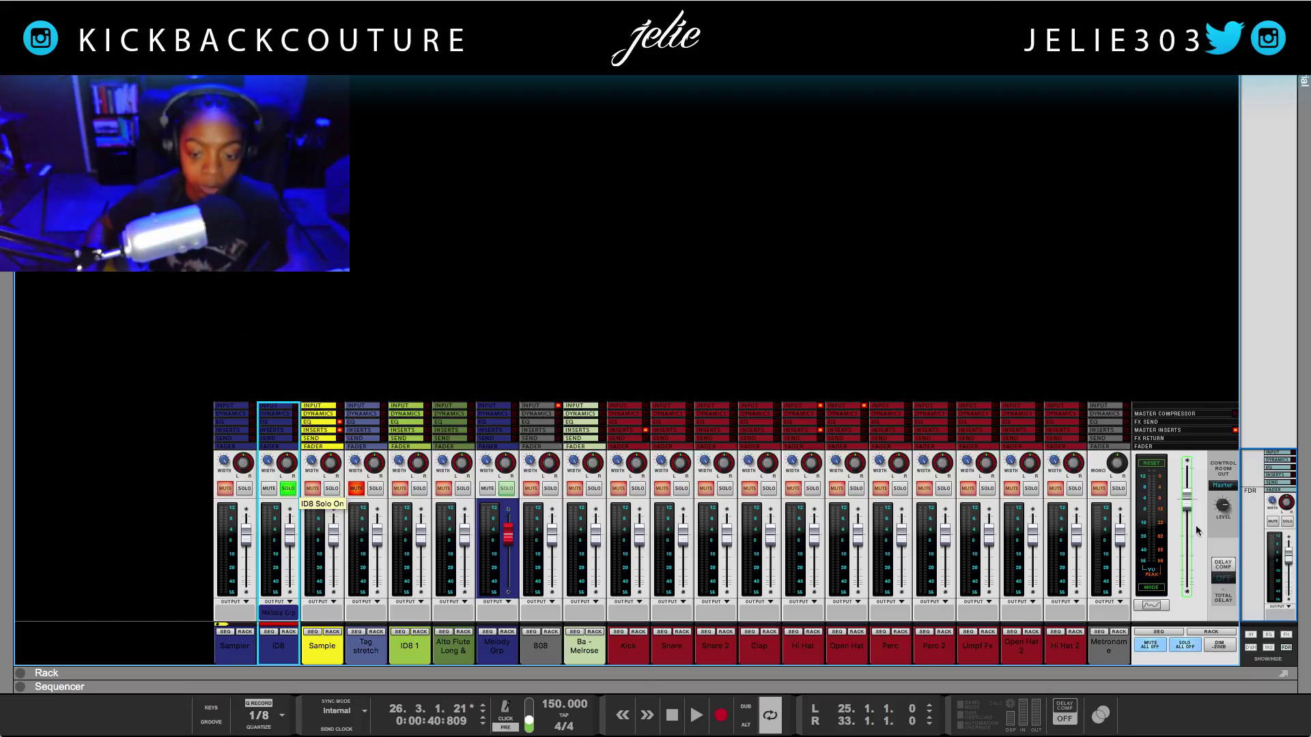
{"action": "left_click", "coordinate": [288, 489]}
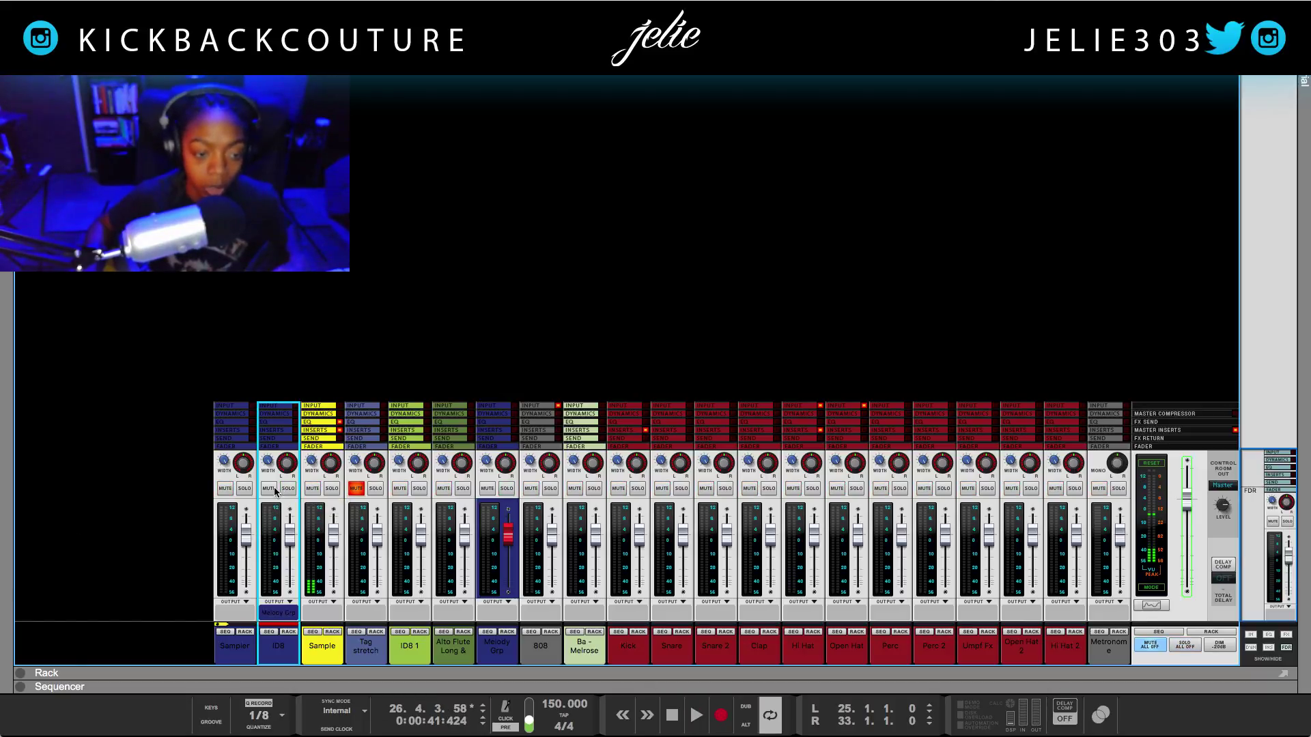
- Compare the looped mix with the ID8 channel muted and unmuted, leaving the channel muted
{"action": "left_click", "coordinate": [269, 489]}
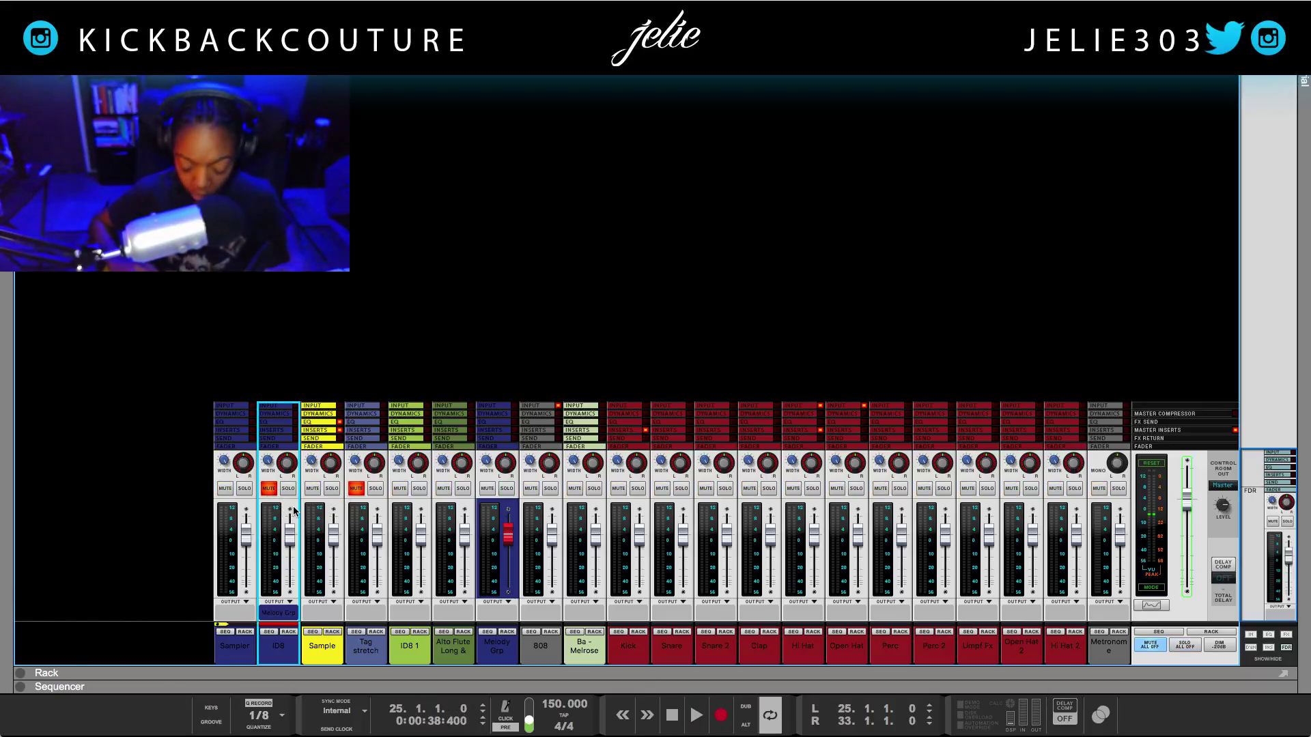
{"action": "key", "text": "space"}
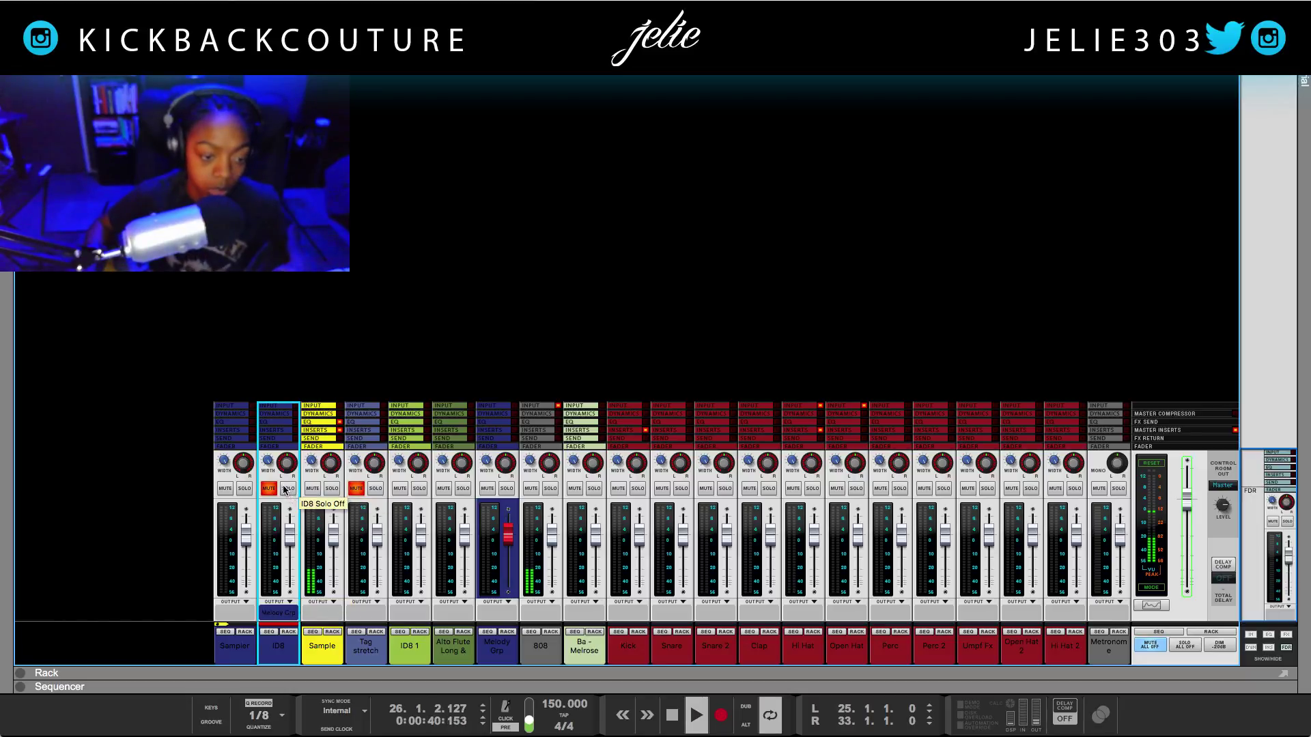
{"action": "left_click", "coordinate": [281, 489]}
{"action": "left_click", "coordinate": [281, 489]}
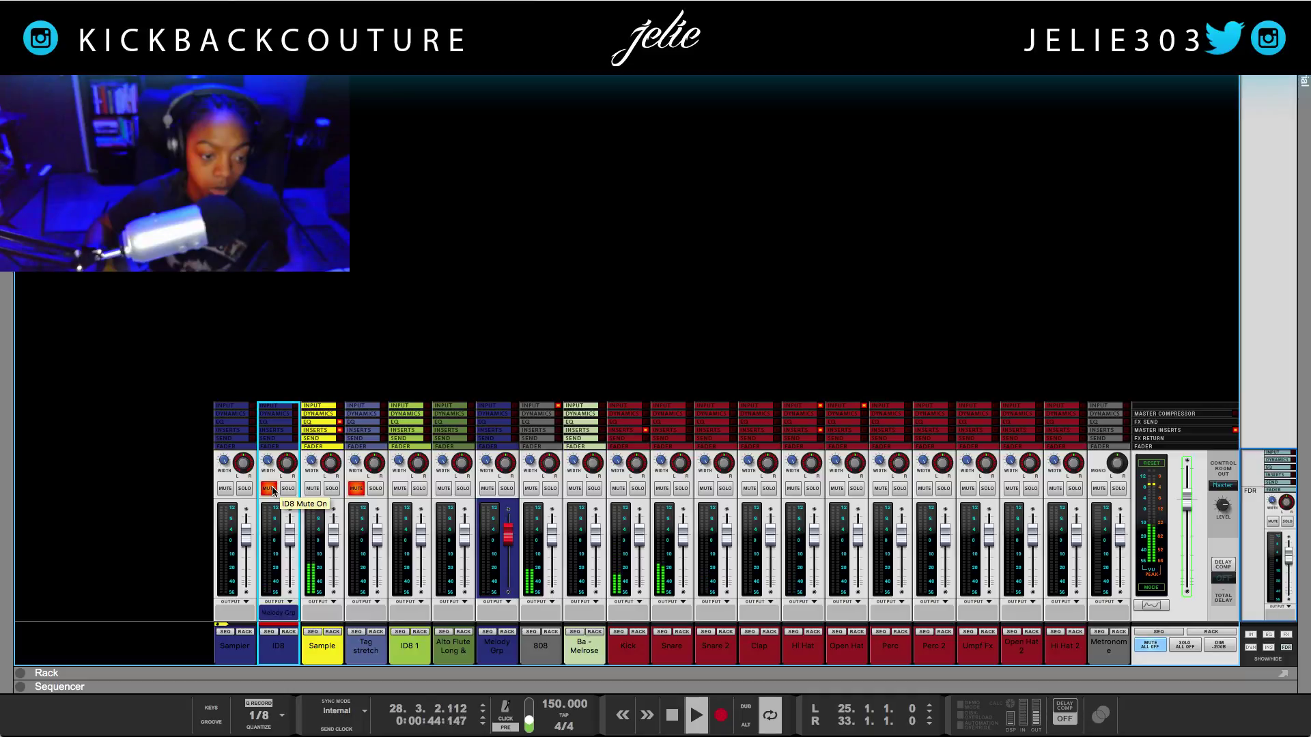
{"action": "left_click", "coordinate": [270, 489]}
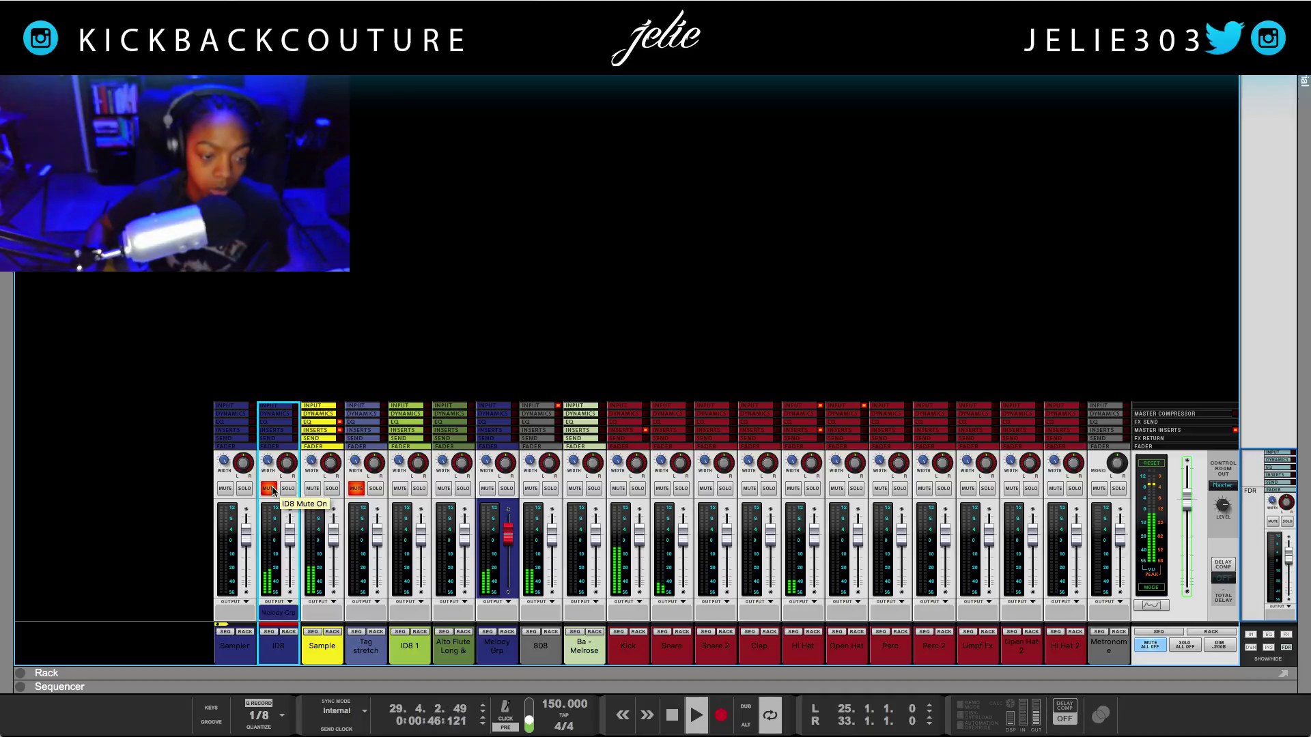
{"action": "key", "text": "space"}
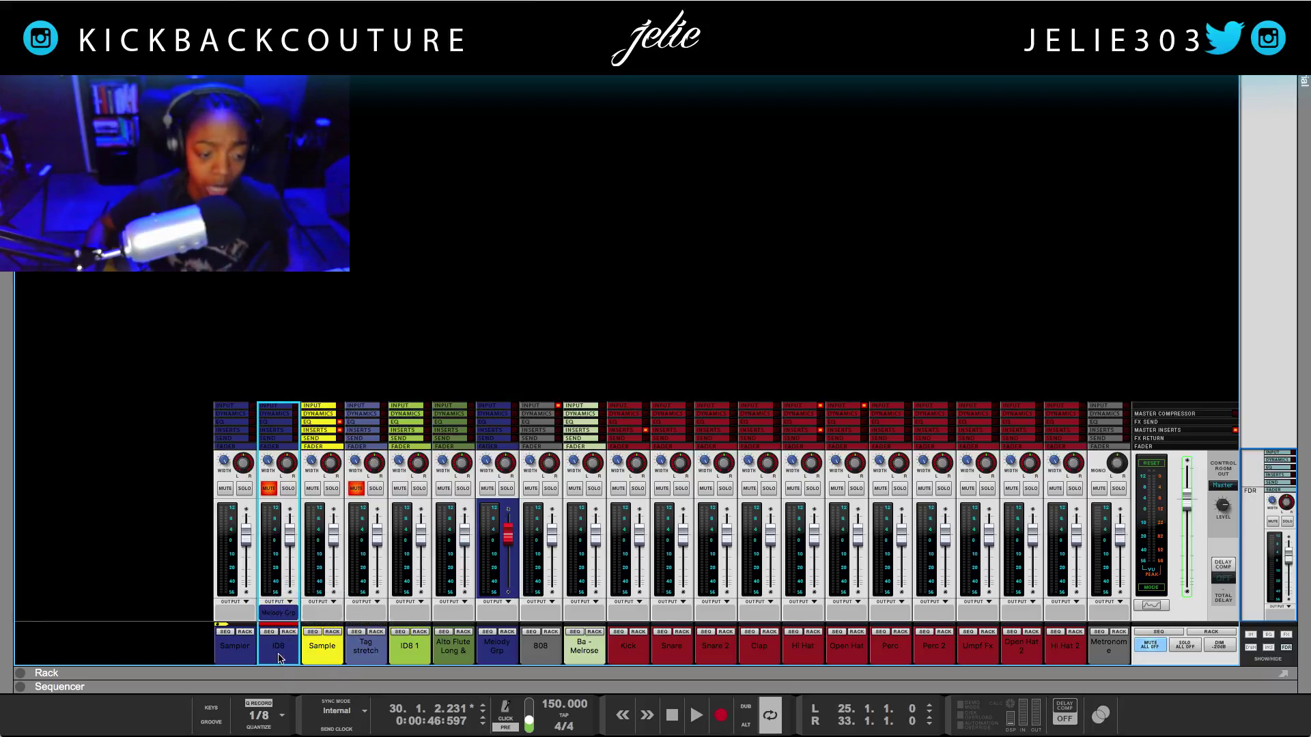
- Show the rack, select the Flower Audio Loudness Meter above the metronome, and return to the full-height mixer
{"action": "left_click", "coordinate": [286, 687]}
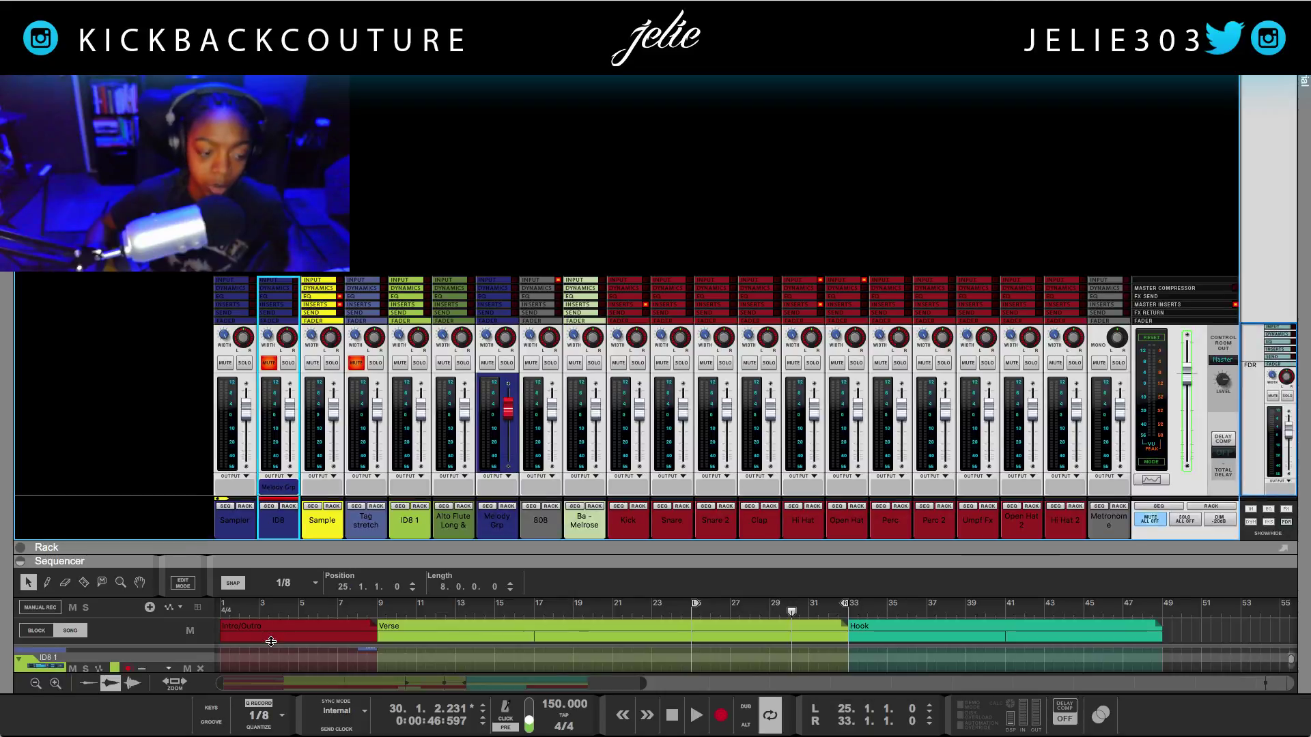
{"action": "left_click", "coordinate": [319, 684]}
{"action": "left_click", "coordinate": [321, 676]}
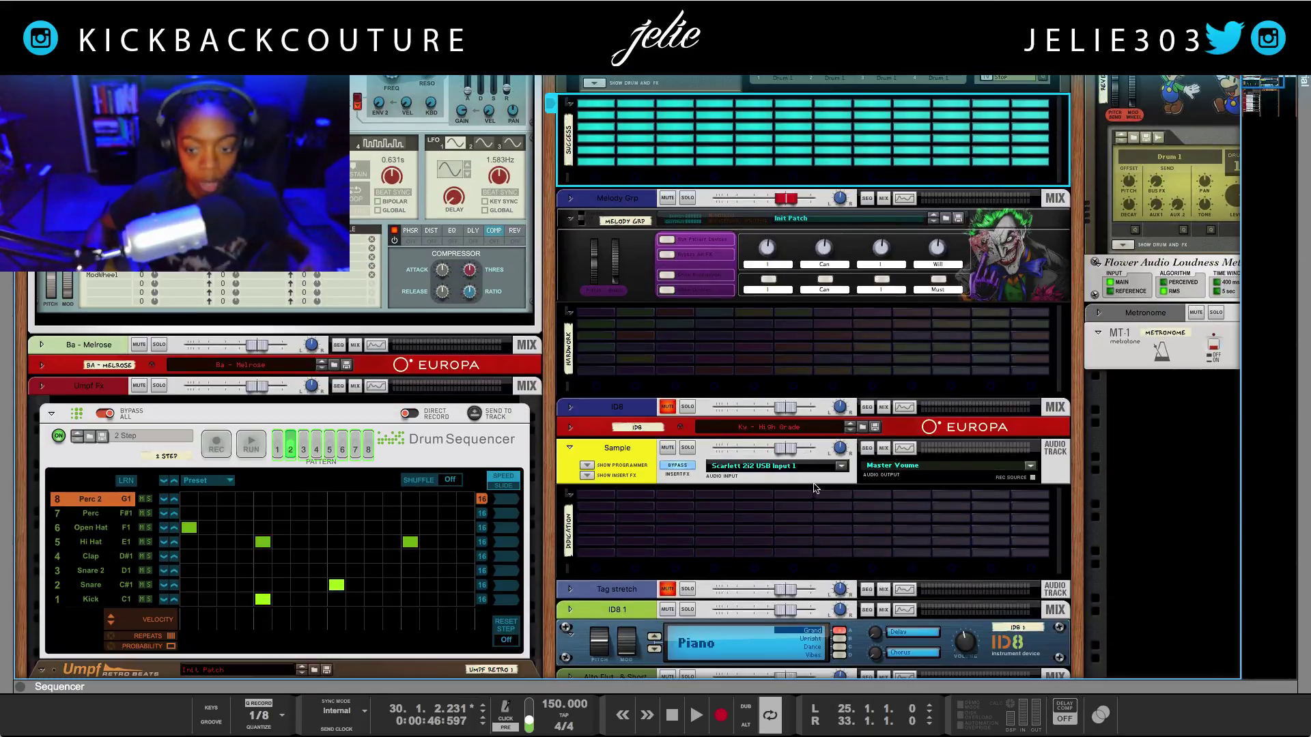
{"action": "scroll", "coordinate": [796, 503], "scroll_direction": "right", "scroll_amount": 10}
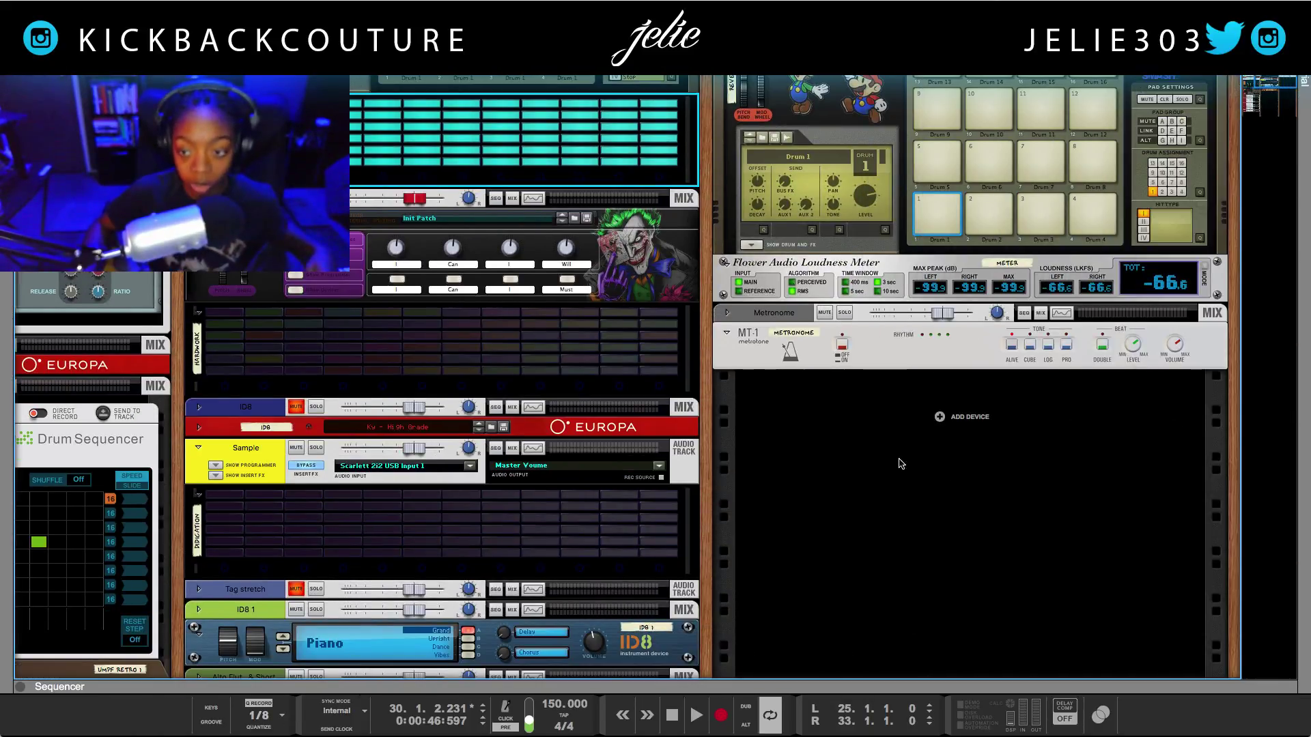
{"action": "left_click", "coordinate": [802, 273]}
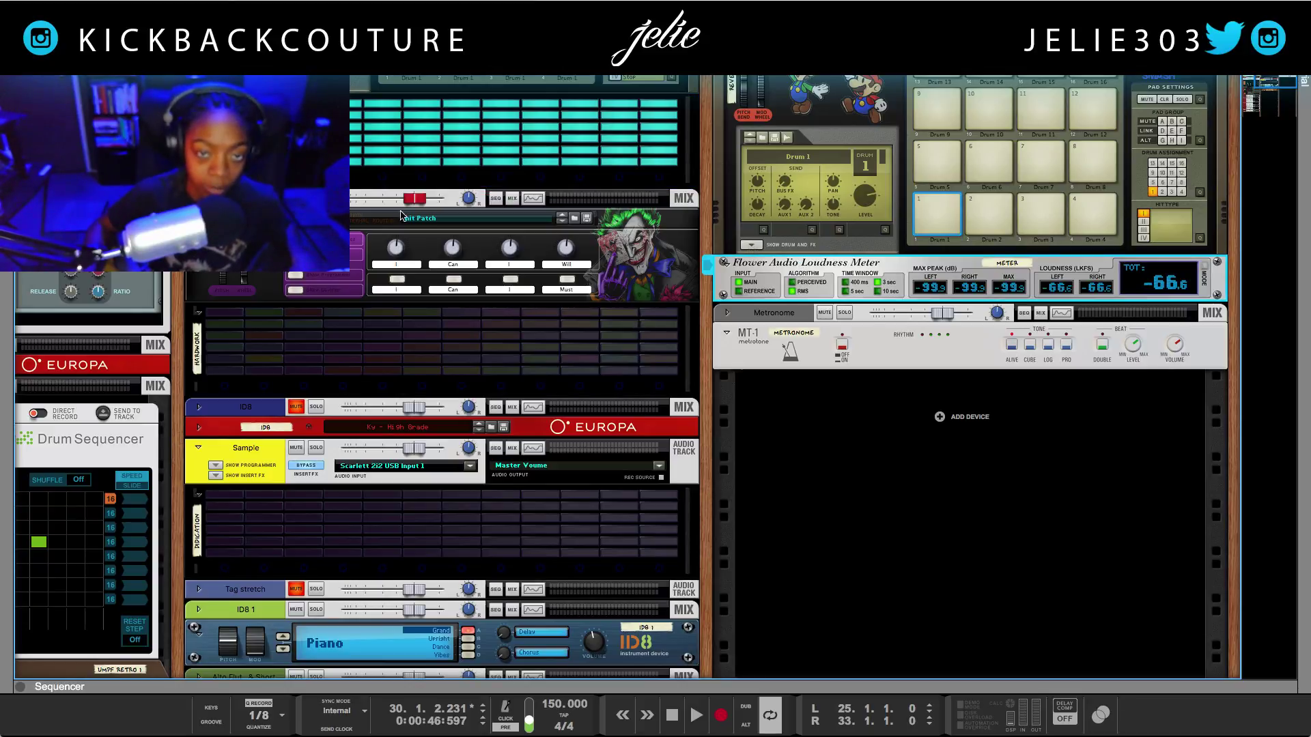
{"action": "key", "text": "F5"}
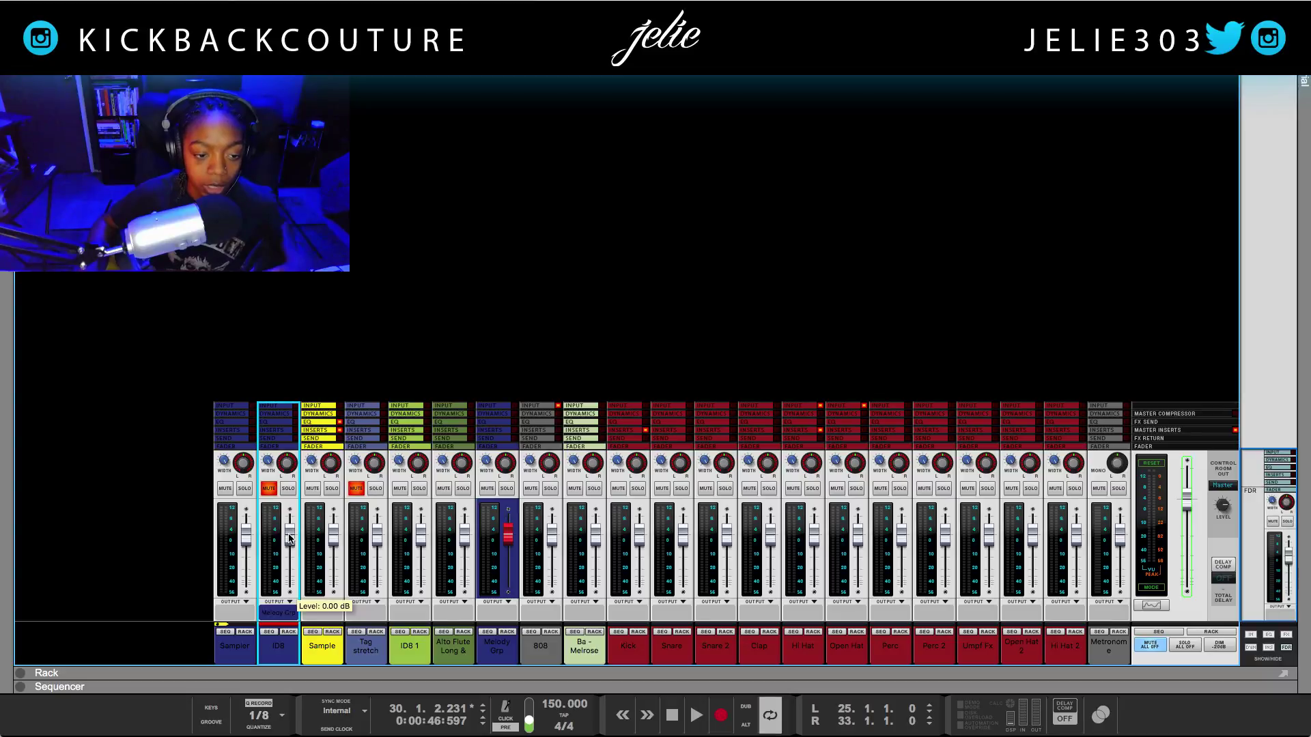
- Solo the ID8 channel and play it from the loop start at bar 25
{"action": "left_click", "coordinate": [288, 489]}
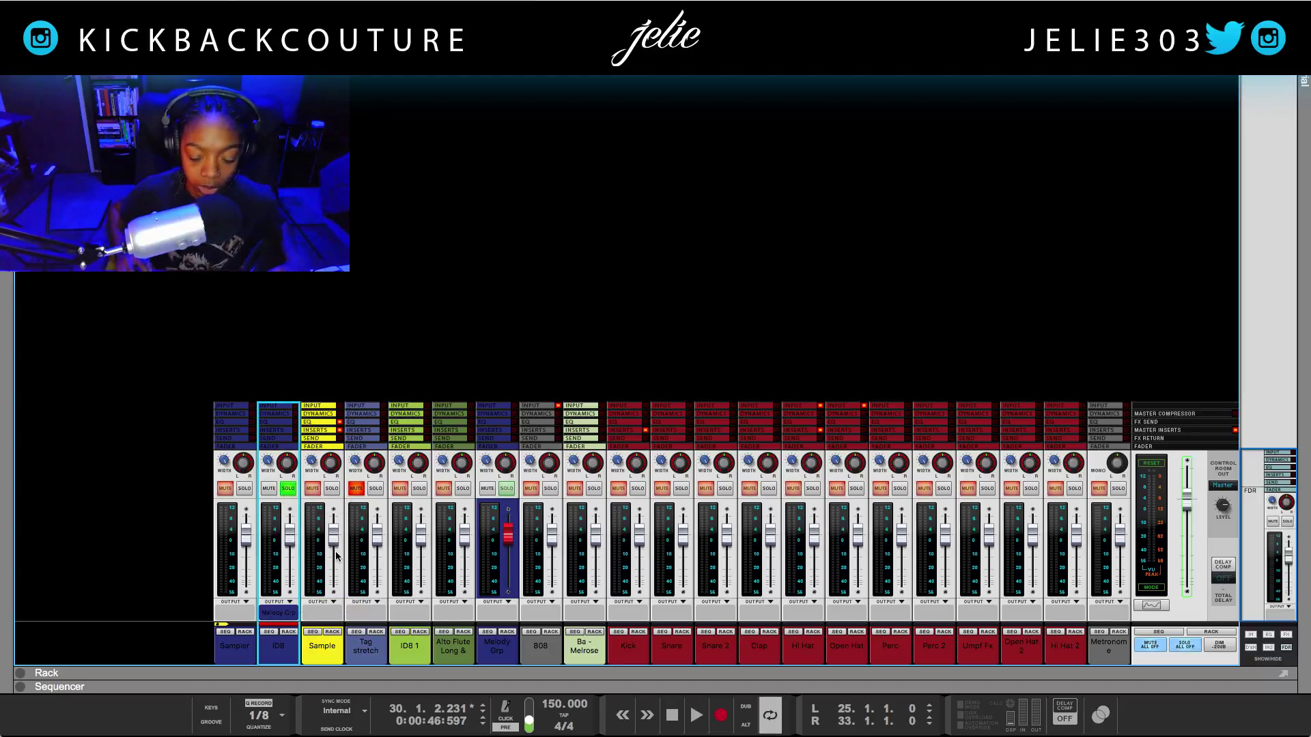
{"action": "key", "text": "KP_0"}
{"action": "key", "text": "space"}
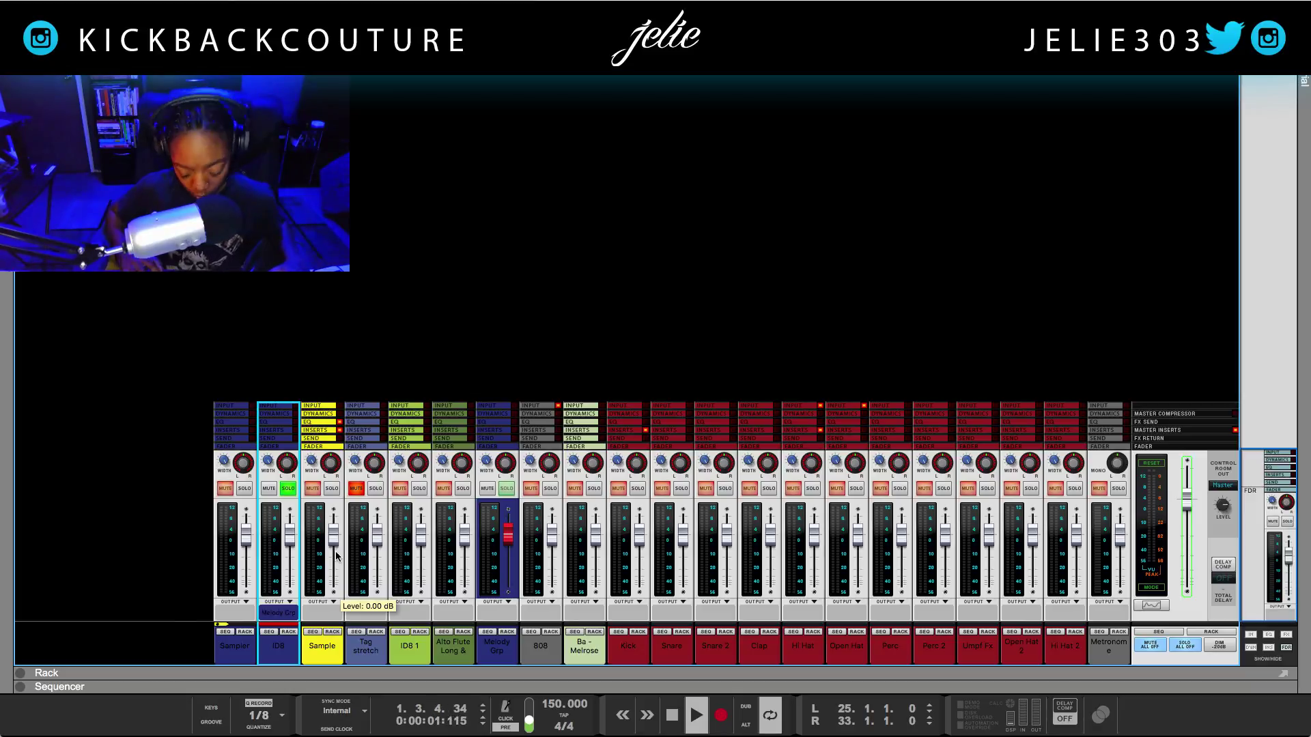
{"action": "key", "text": "KP_1"}
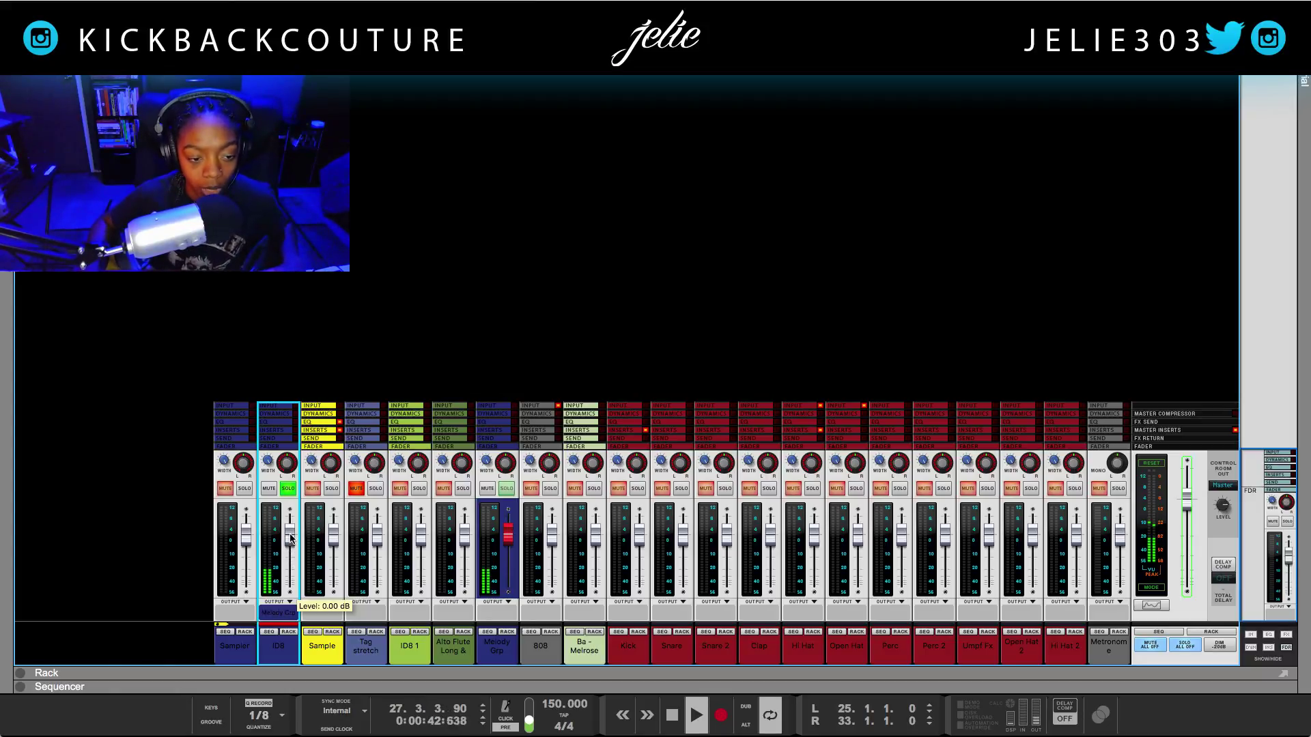
- Open the ID8 channel fader's automation for editing, look through the sequencer tracks, and reselect the ID8 channel's track with its Level lane
{"action": "right_click", "coordinate": [290, 538]}
{"action": "left_click", "coordinate": [340, 541]}
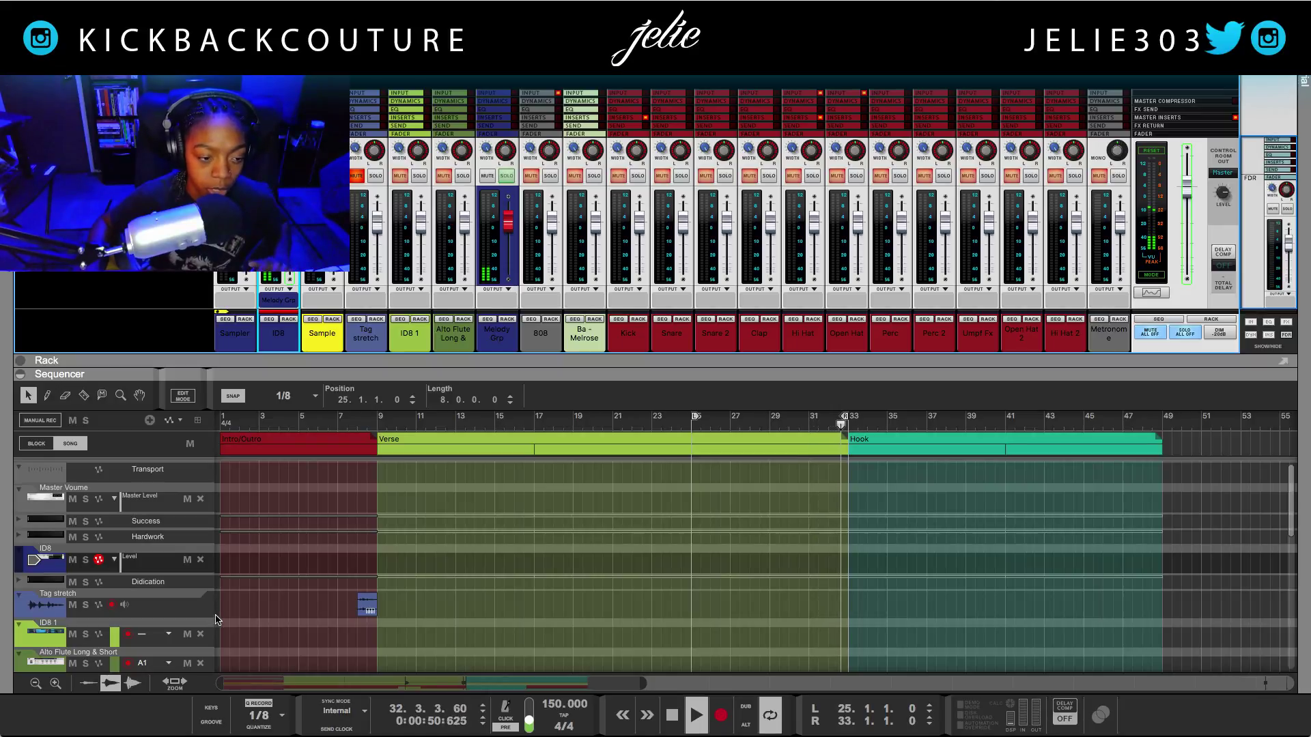
{"action": "scroll", "coordinate": [232, 611], "scroll_direction": "down", "scroll_amount": 2}
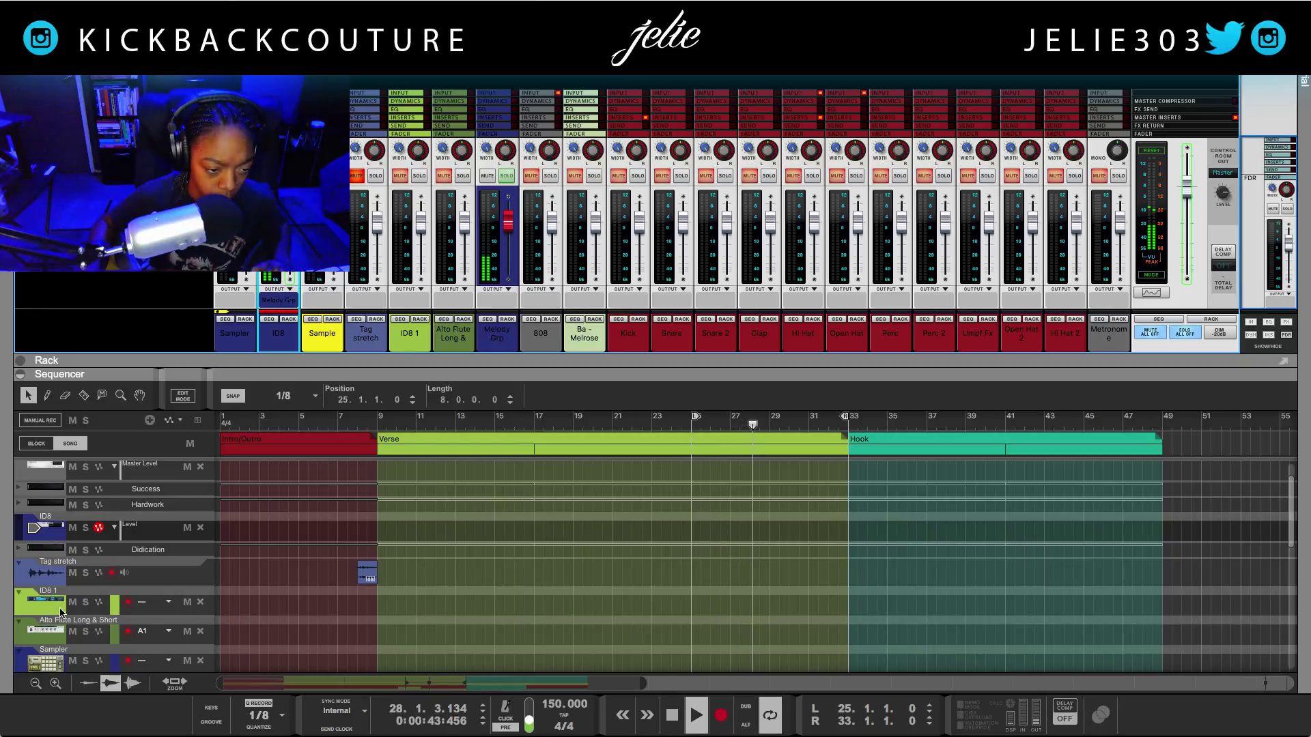
{"action": "left_click", "coordinate": [23, 601]}
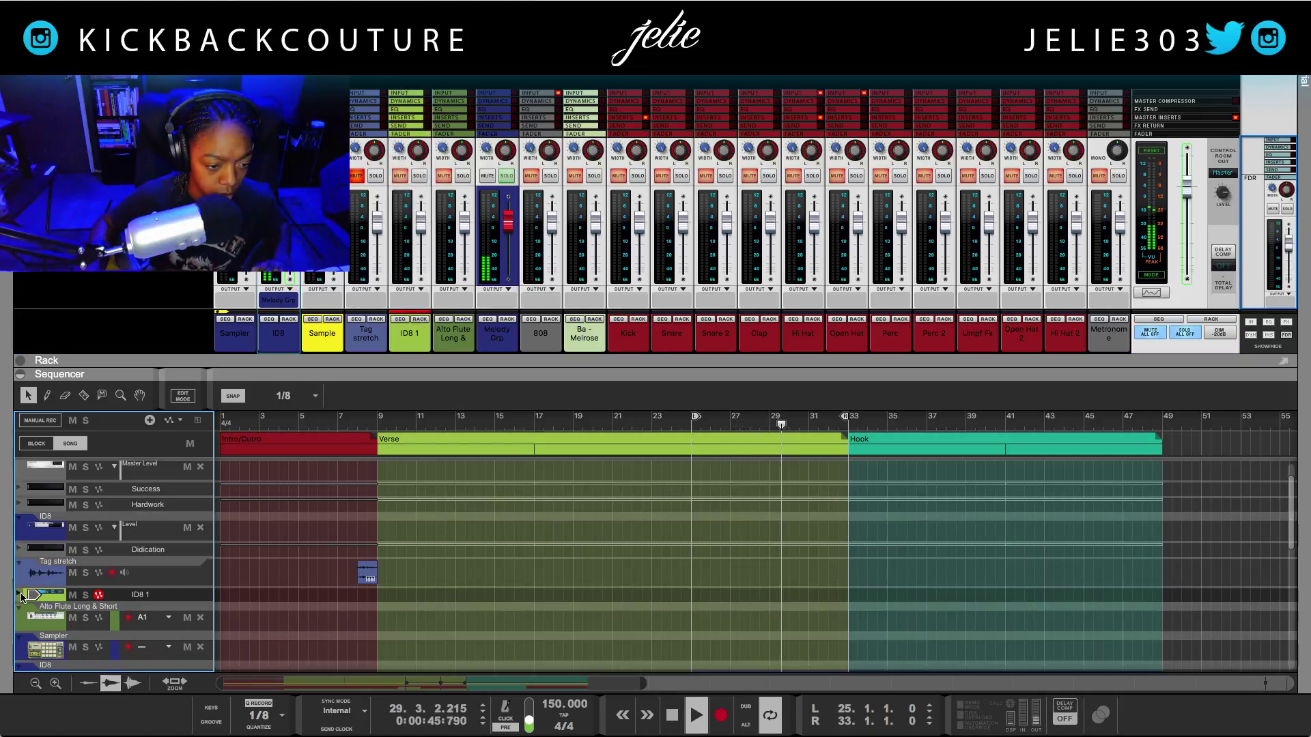
{"action": "scroll", "coordinate": [239, 631], "scroll_direction": "down", "scroll_amount": 1}
{"action": "scroll", "coordinate": [236, 631], "scroll_direction": "down", "scroll_amount": 5}
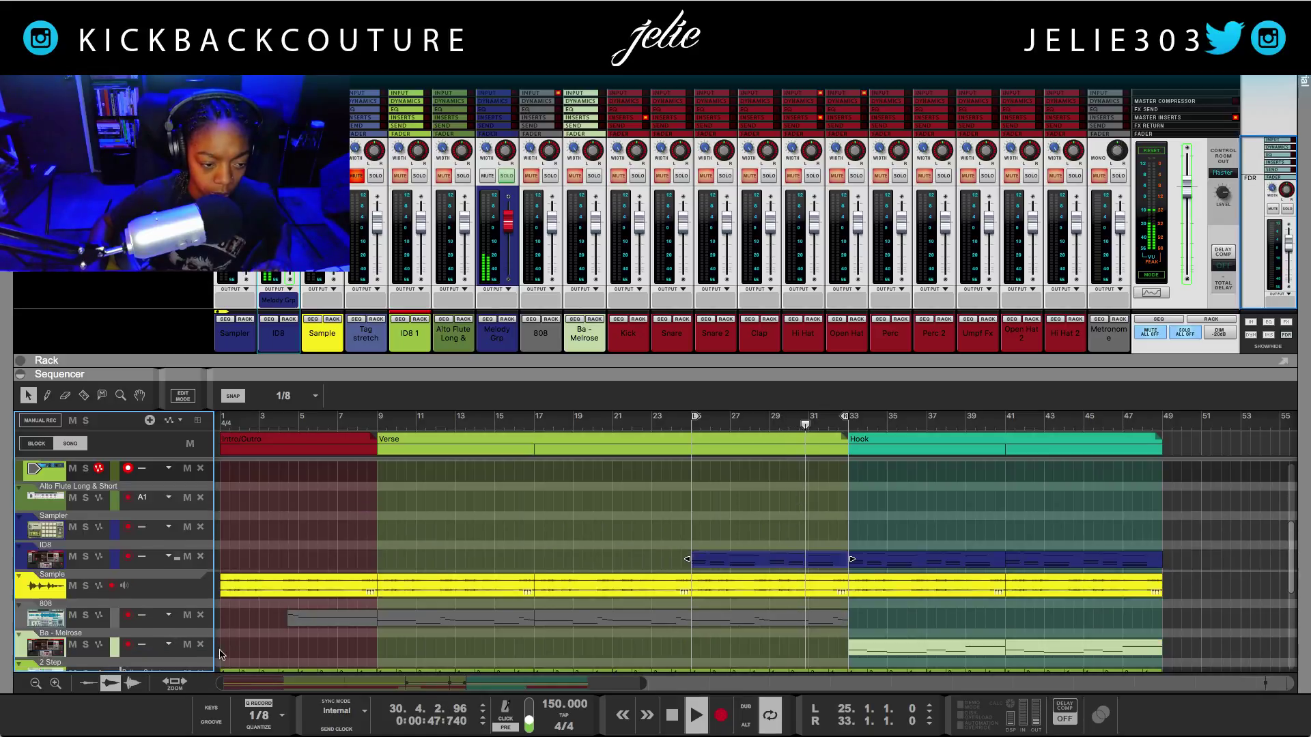
{"action": "scroll", "coordinate": [246, 615], "scroll_direction": "up", "scroll_amount": 7}
{"action": "scroll", "coordinate": [251, 603], "scroll_direction": "up", "scroll_amount": 1}
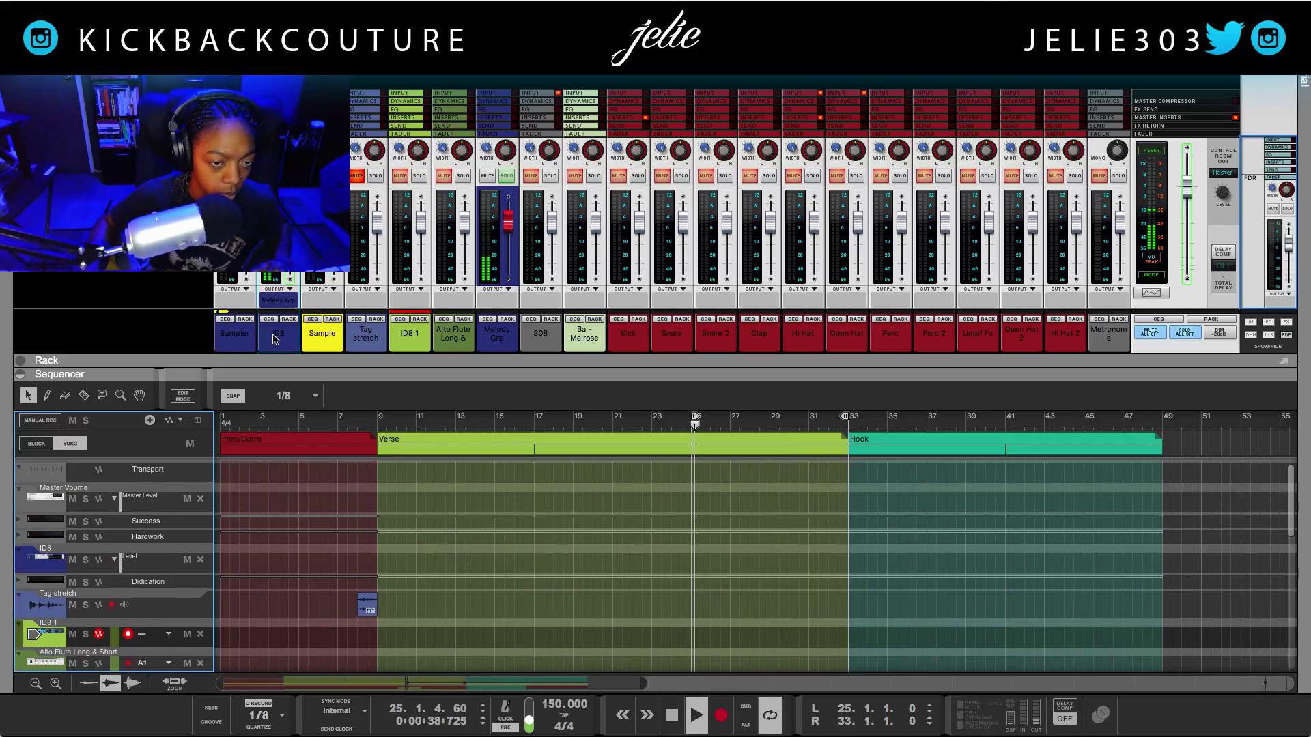
{"action": "right_click", "coordinate": [334, 202]}
{"action": "key", "text": "Escape"}
{"action": "left_click", "coordinate": [234, 570]}
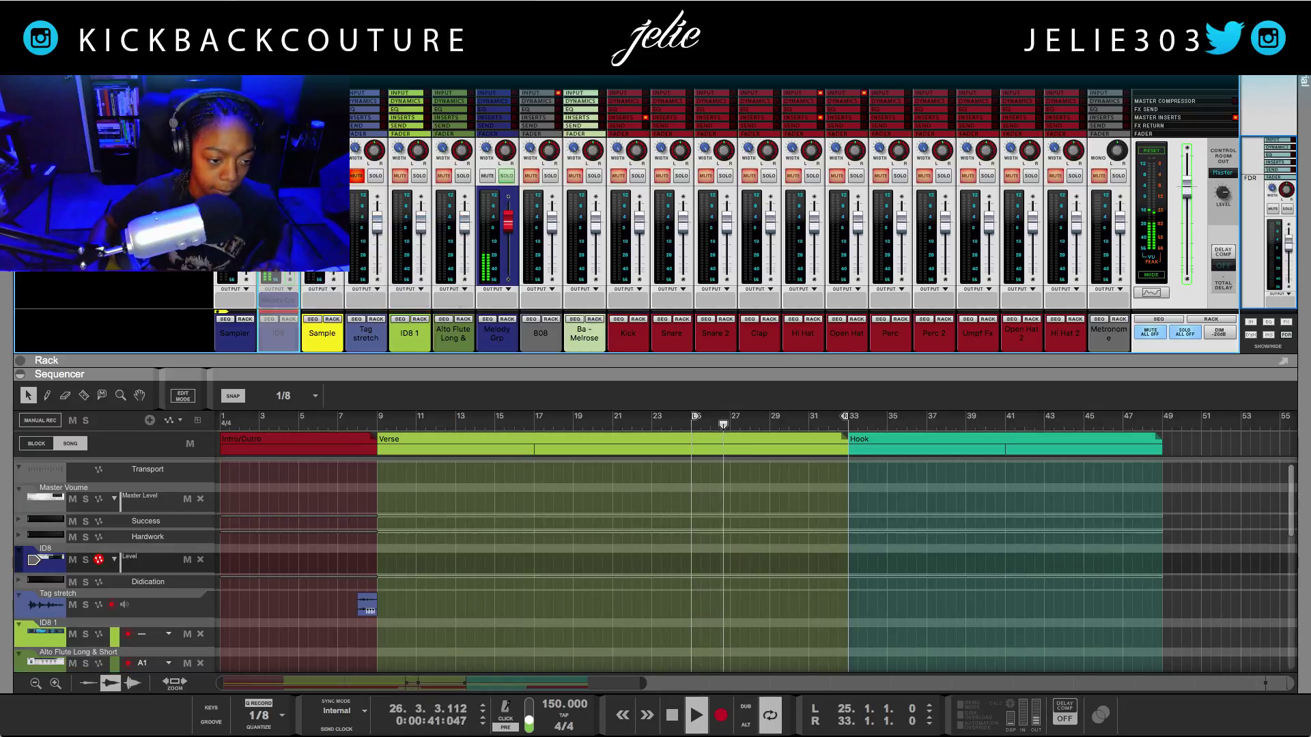
- Draw an automation clip from bar 25 to about bar 27 in the ID8 channel's Level lane and add level points inside it
{"action": "key", "text": "w"}
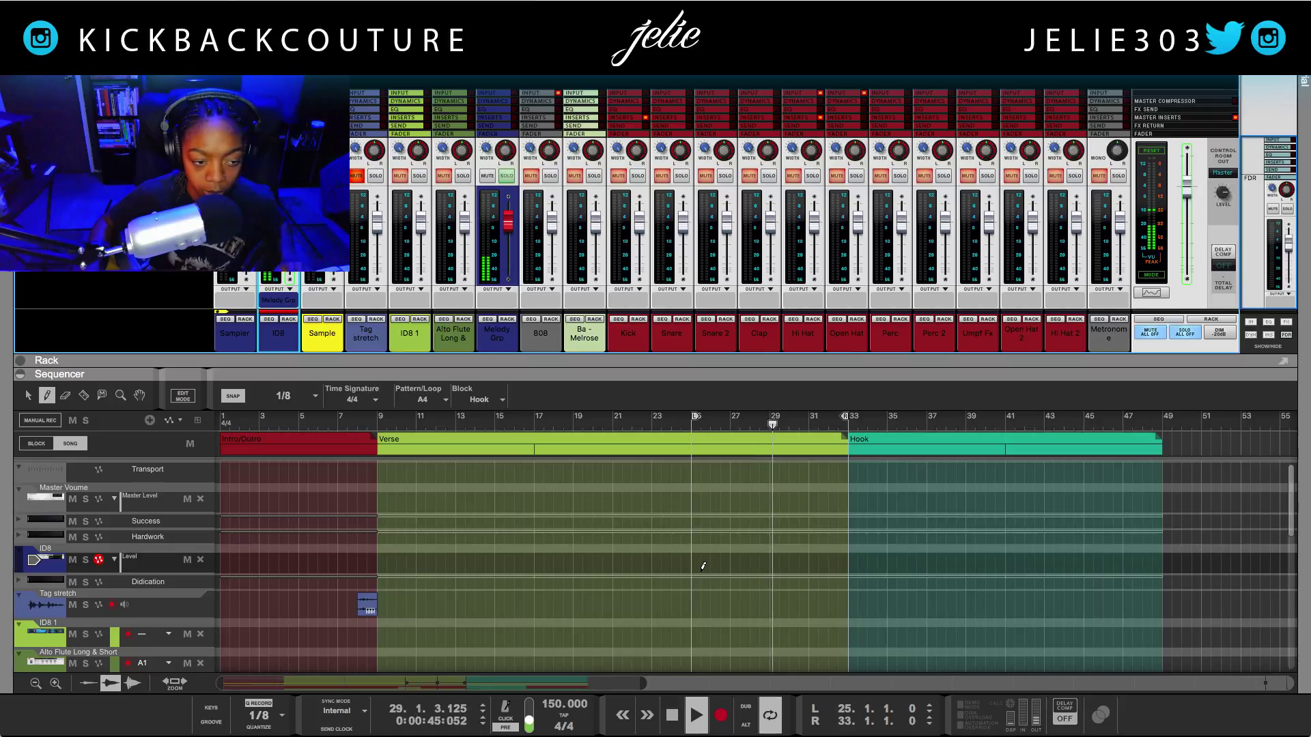
{"action": "left_click_drag", "start_coordinate": [695, 565], "coordinate": [741, 563]}
{"action": "key", "text": "q"}
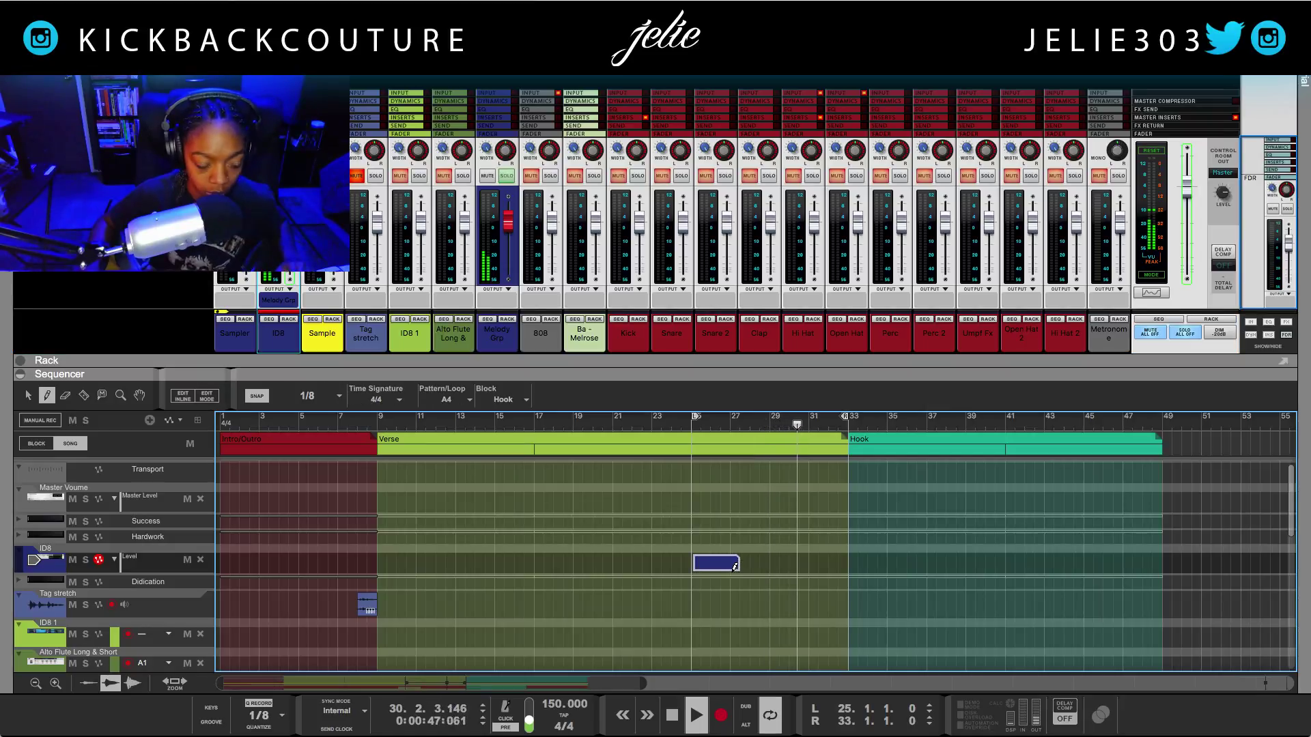
{"action": "double_click", "coordinate": [699, 570]}
{"action": "key", "text": "w"}
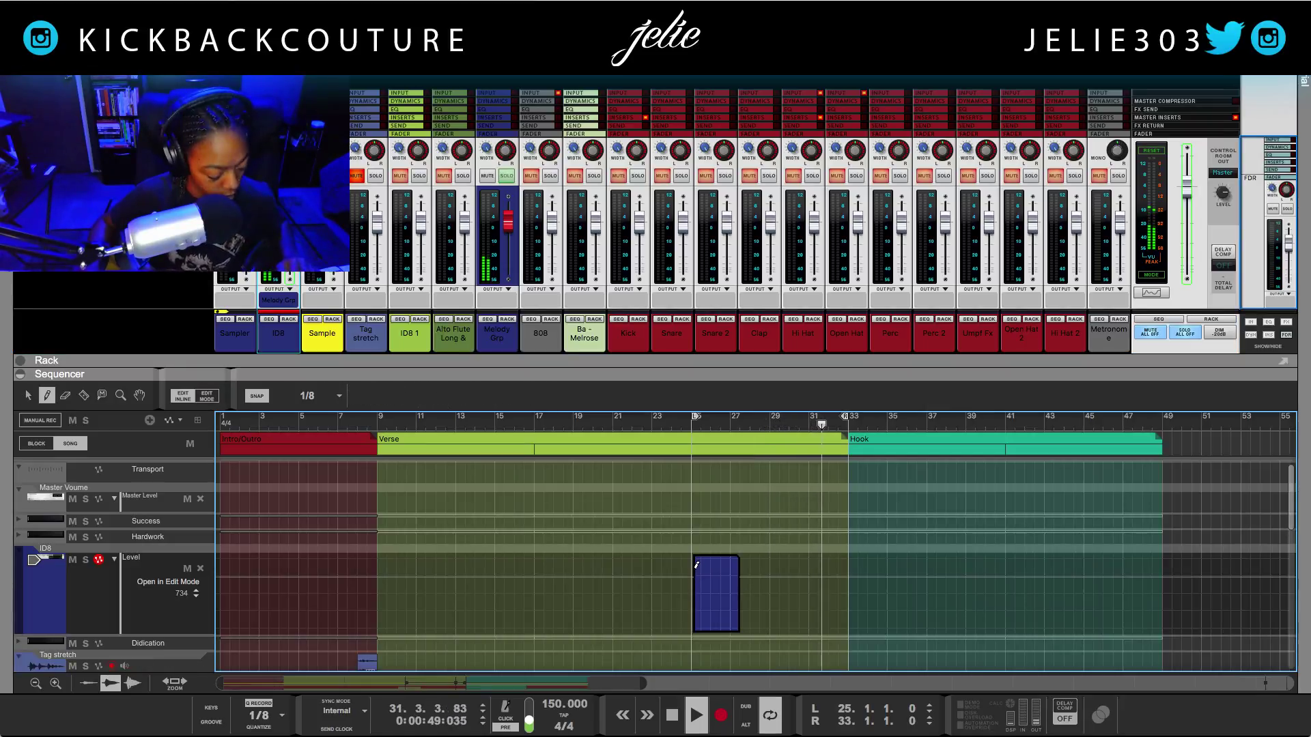
{"action": "mouse_move", "coordinate": [700, 581]}
{"action": "left_mouse_down"}
{"action": "mouse_move", "coordinate": [710, 587]}
{"action": "mouse_move", "coordinate": [716, 560]}
{"action": "left_mouse_up"}
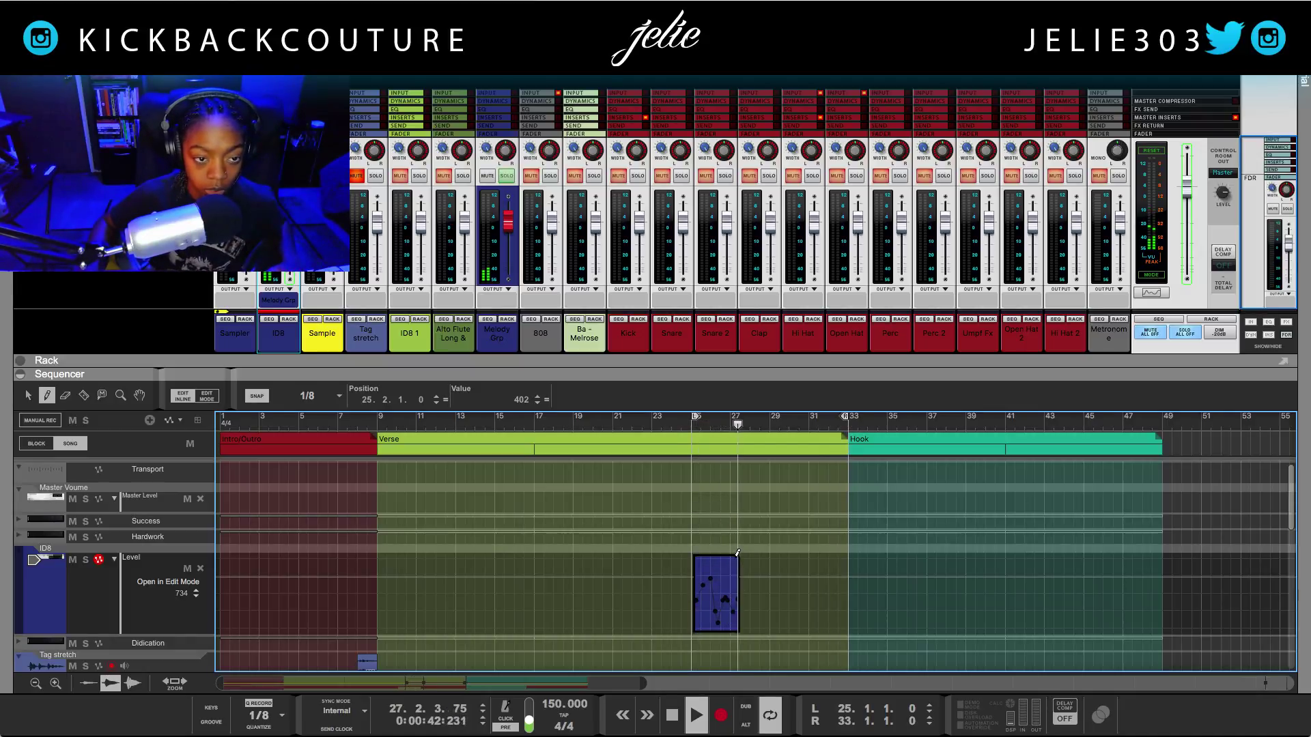
- Delete the drawn clip from the ID8 Level lane and clear the channel fader's automation in the mixer
{"action": "left_click", "coordinate": [730, 573]}
{"action": "key", "text": "Delete"}
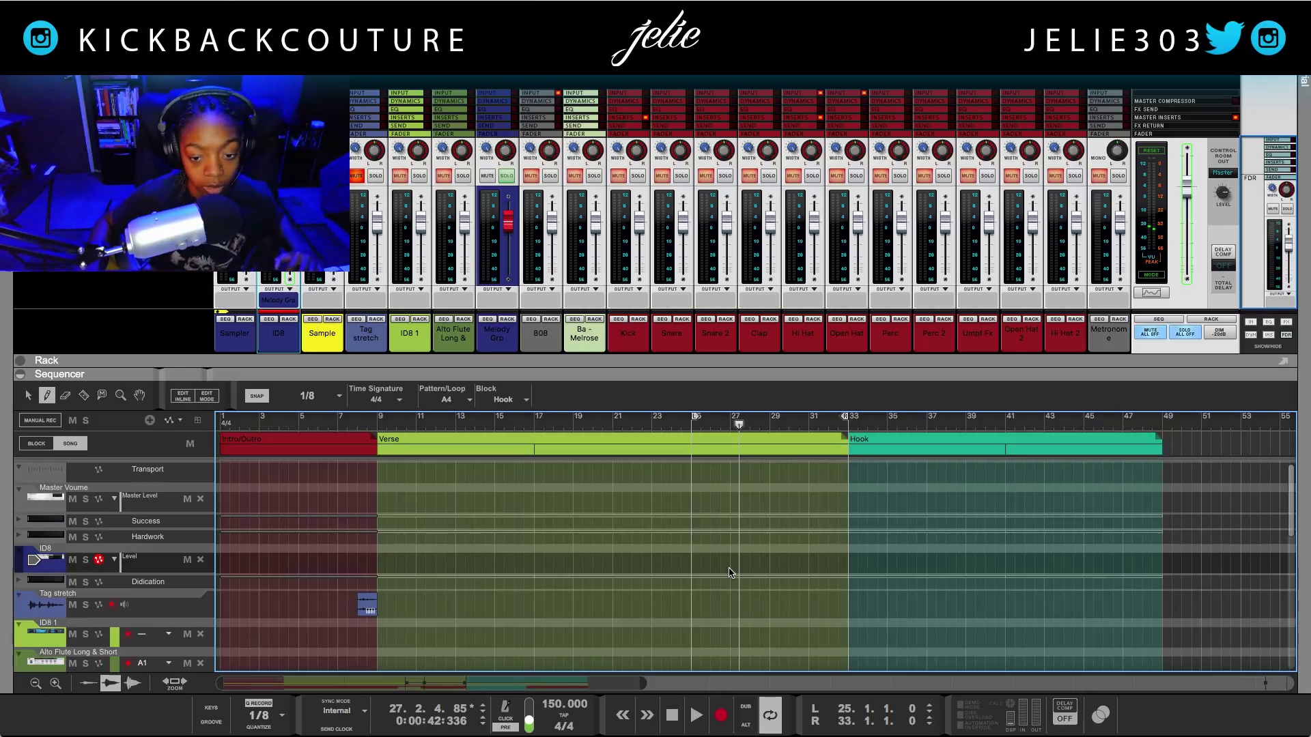
{"action": "left_click", "coordinate": [27, 396]}
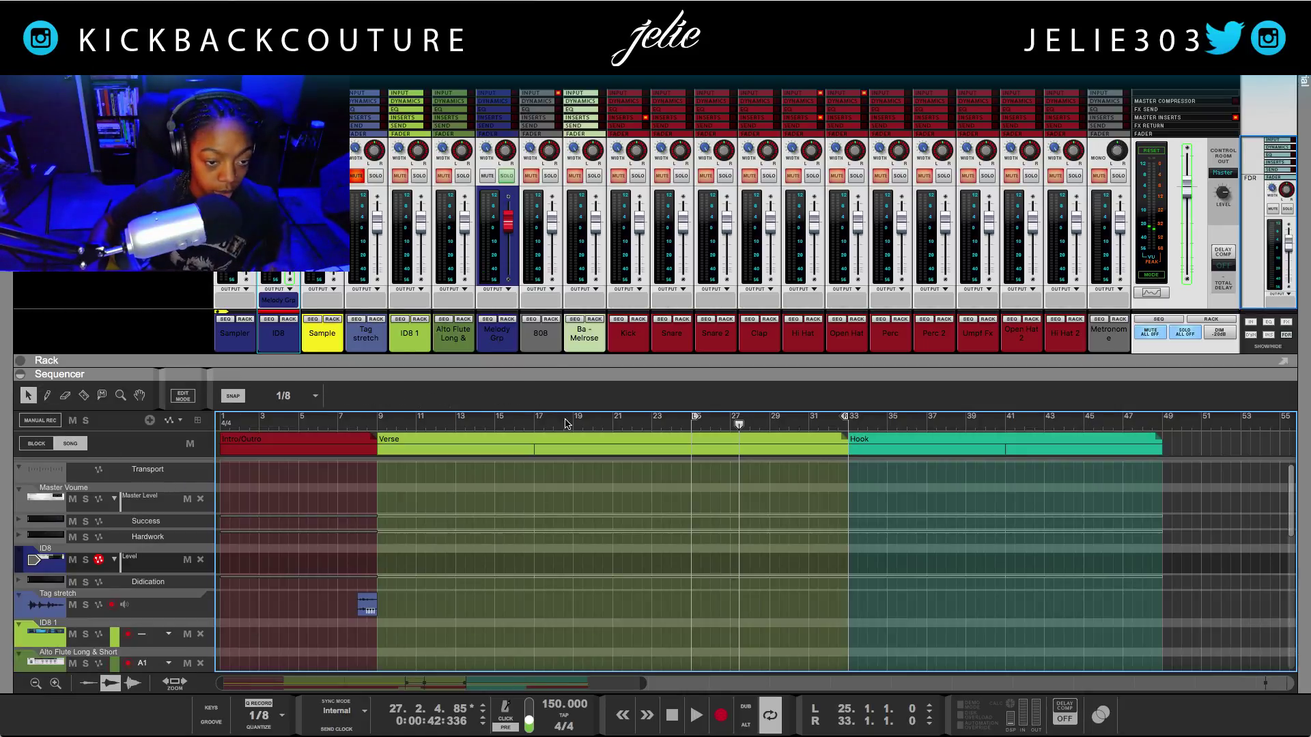
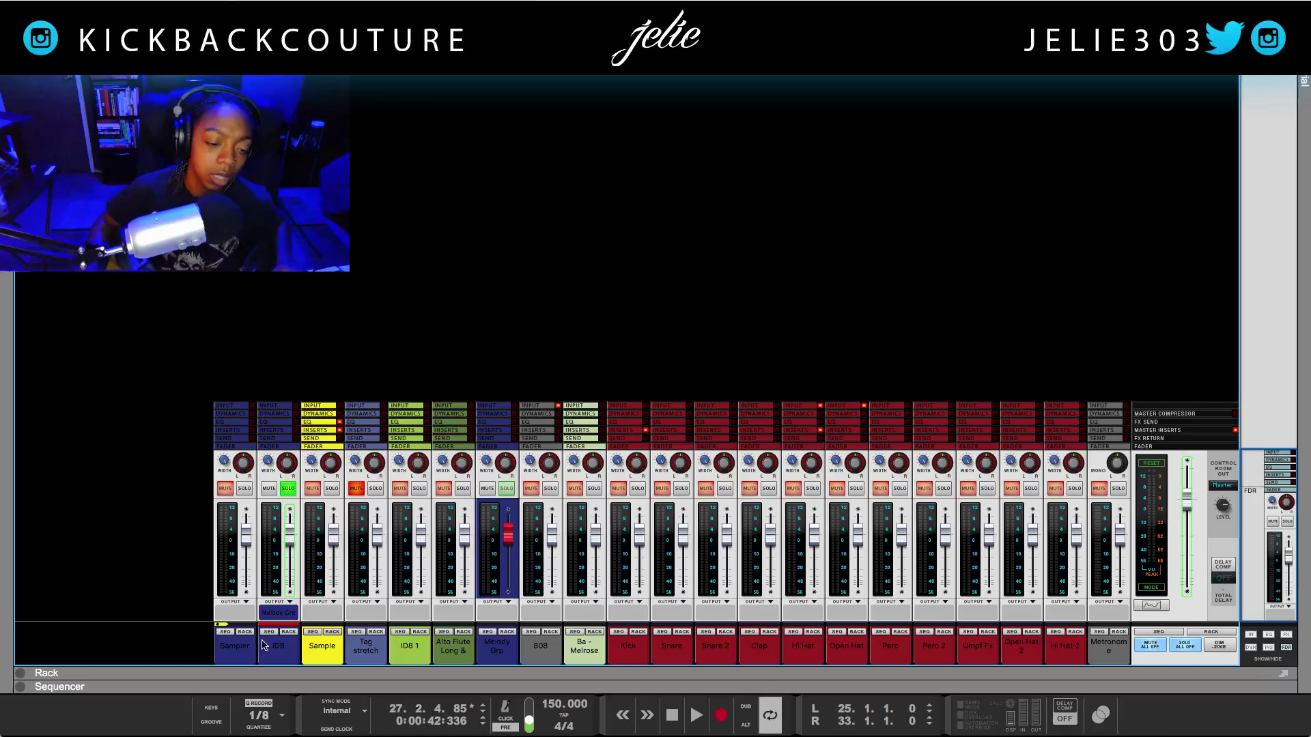
{"action": "right_click", "coordinate": [290, 540]}
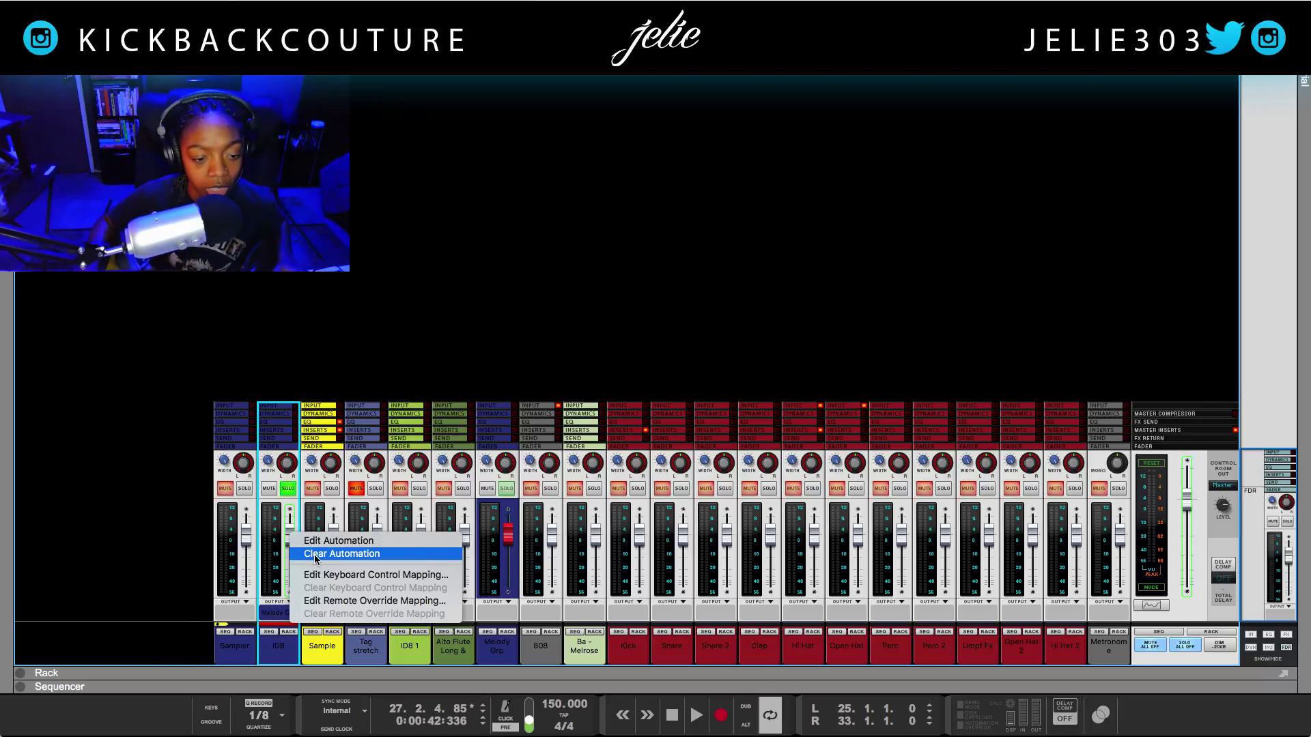
{"action": "left_click", "coordinate": [314, 558]}
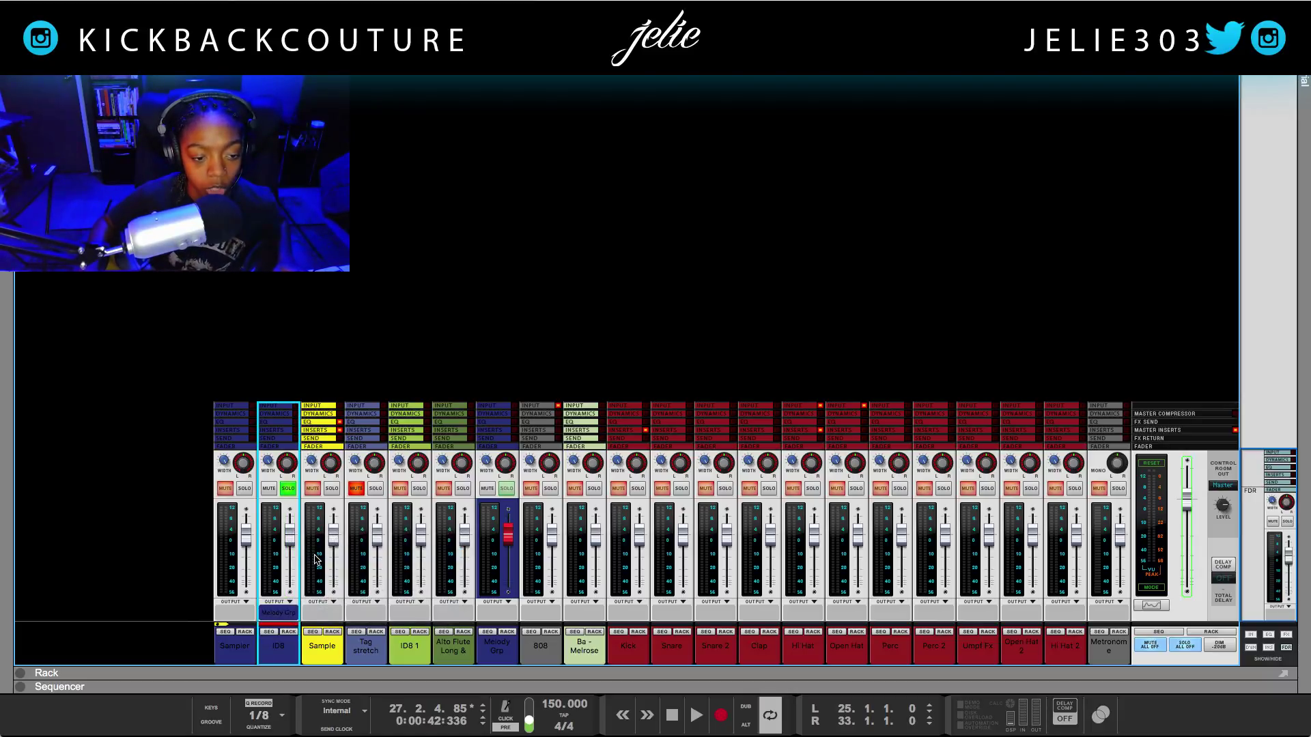
- Inspect the ID8 channel's output routing options, keep it routed to Melody Grp, and select the Melody Grp channel
{"action": "left_click", "coordinate": [290, 604]}
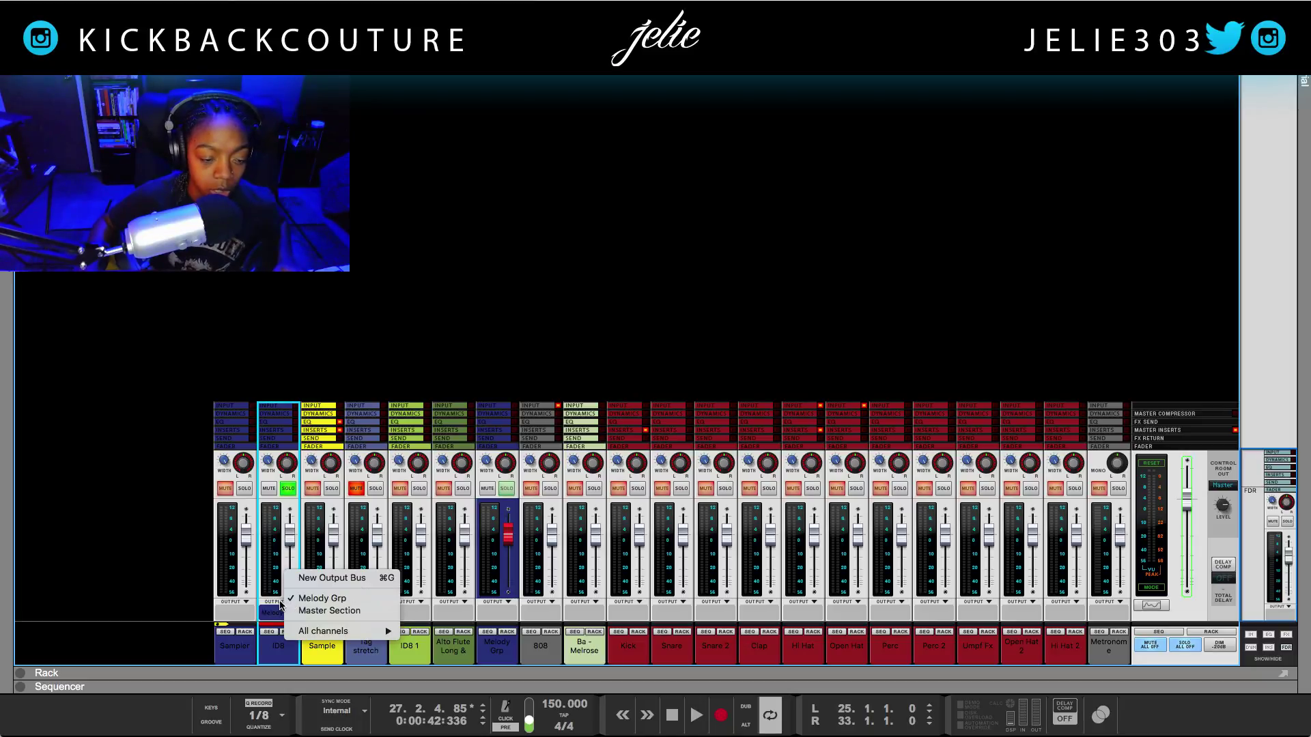
{"action": "left_click", "coordinate": [271, 604]}
{"action": "left_click", "coordinate": [271, 604]}
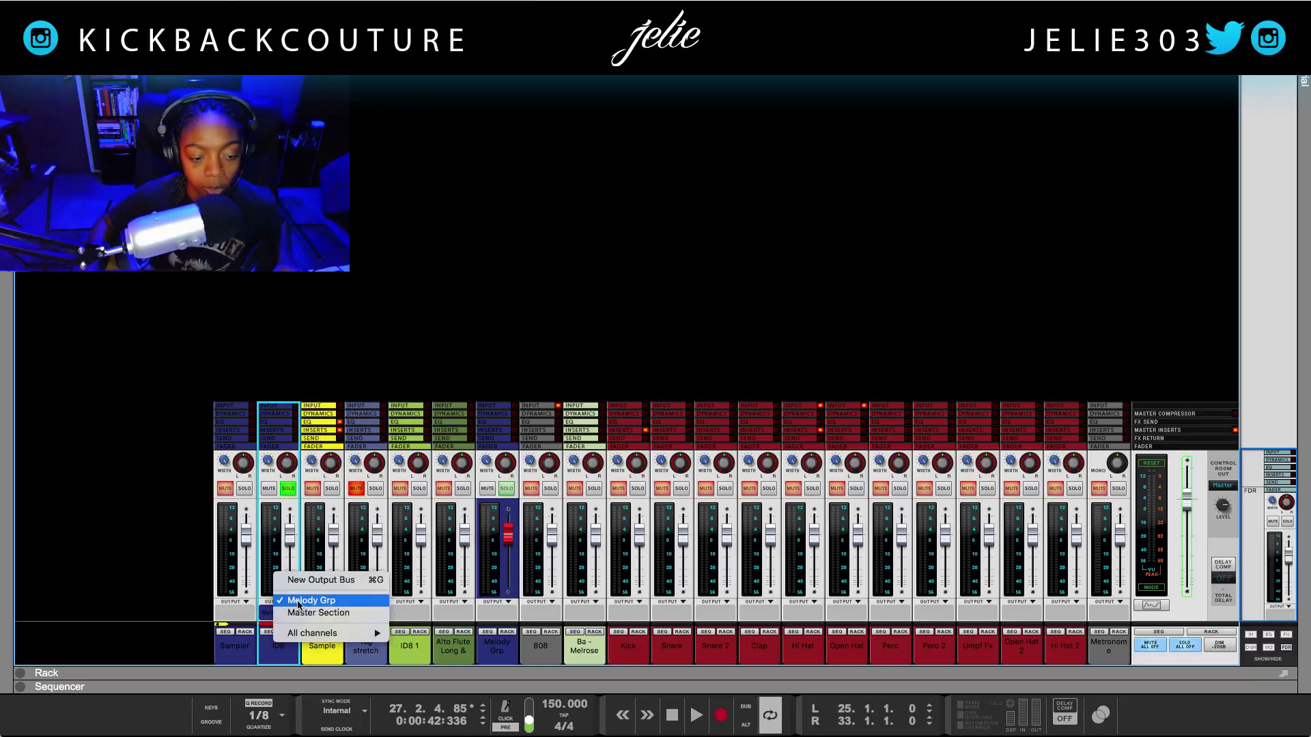
{"action": "left_click", "coordinate": [284, 602]}
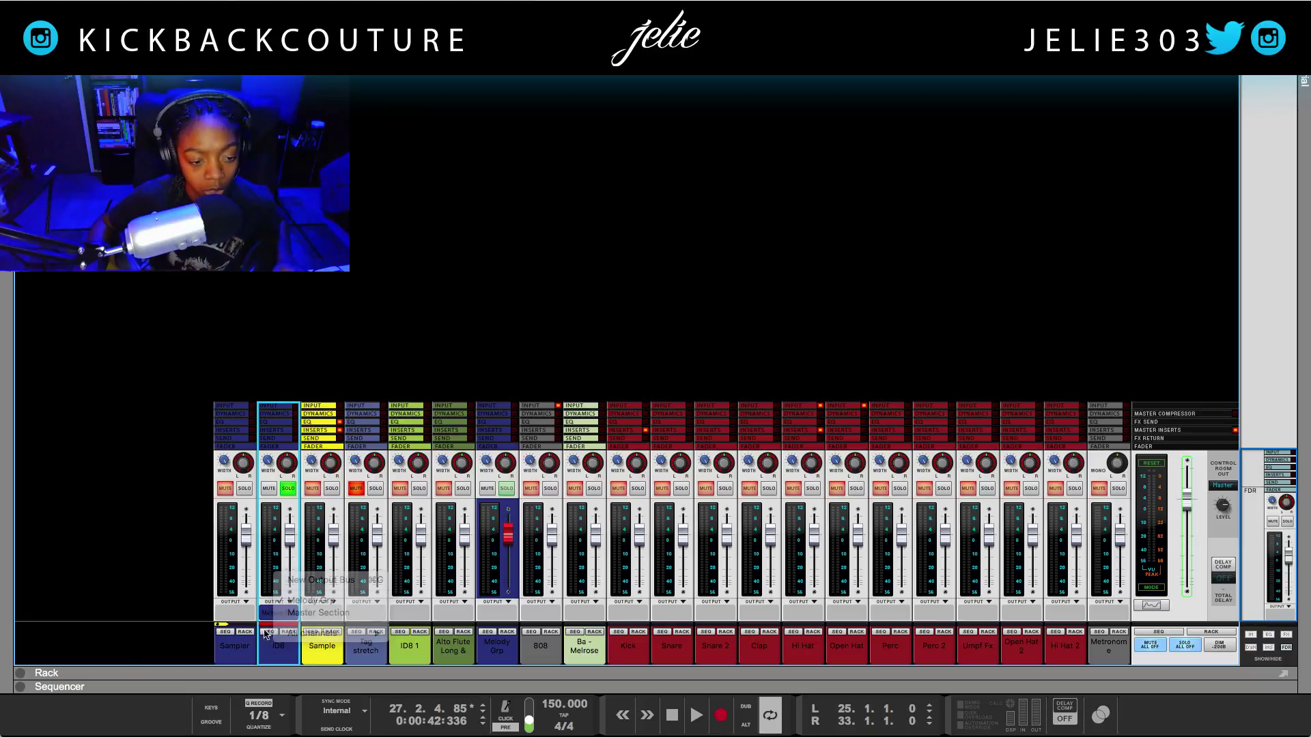
{"action": "left_click", "coordinate": [266, 613]}
{"action": "left_click", "coordinate": [265, 618]}
{"action": "left_click", "coordinate": [270, 613]}
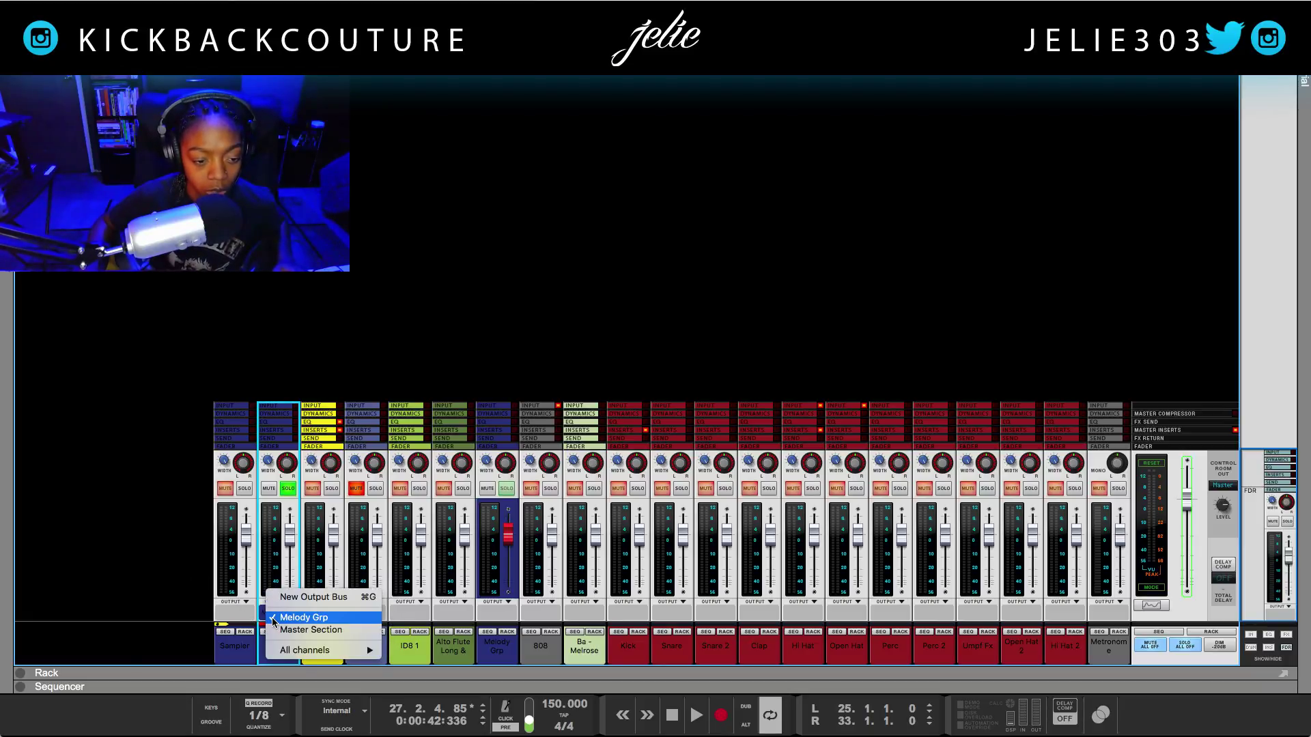
{"action": "left_click", "coordinate": [272, 611]}
{"action": "left_click", "coordinate": [273, 610]}
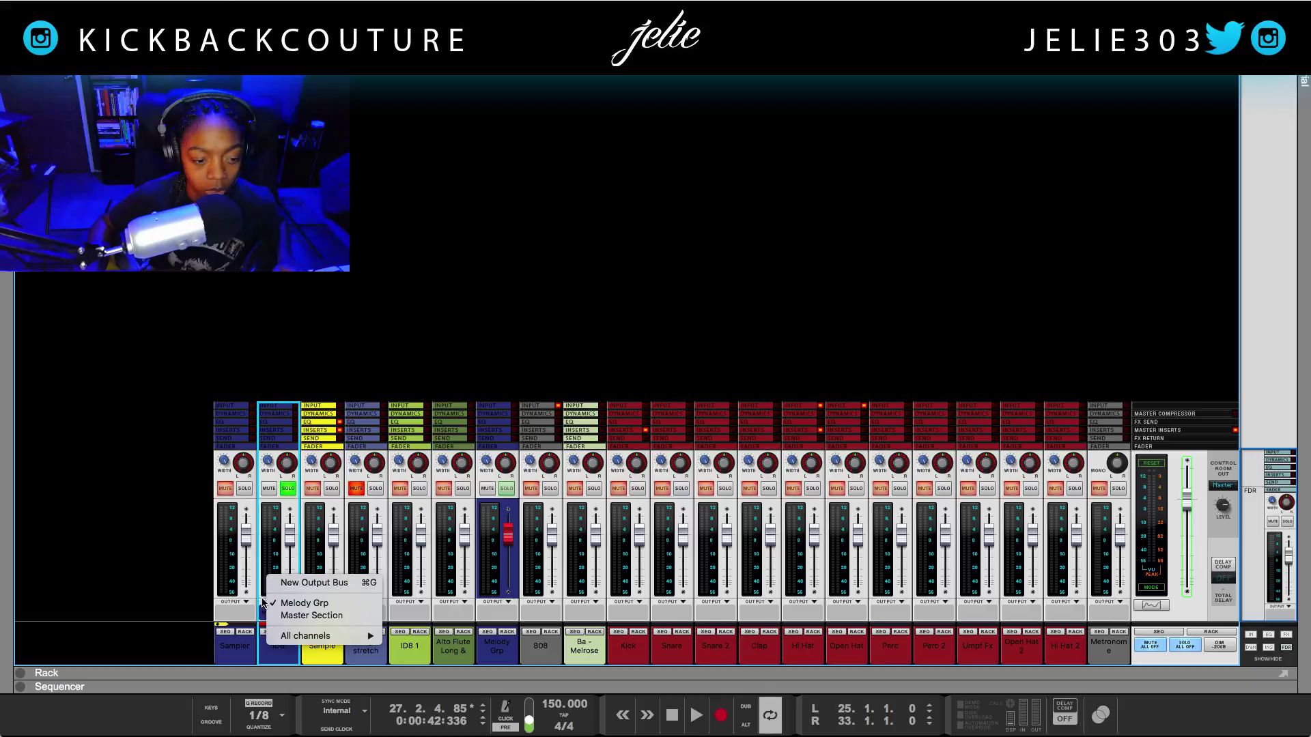
{"action": "left_click", "coordinate": [275, 610]}
{"action": "left_click", "coordinate": [275, 612]}
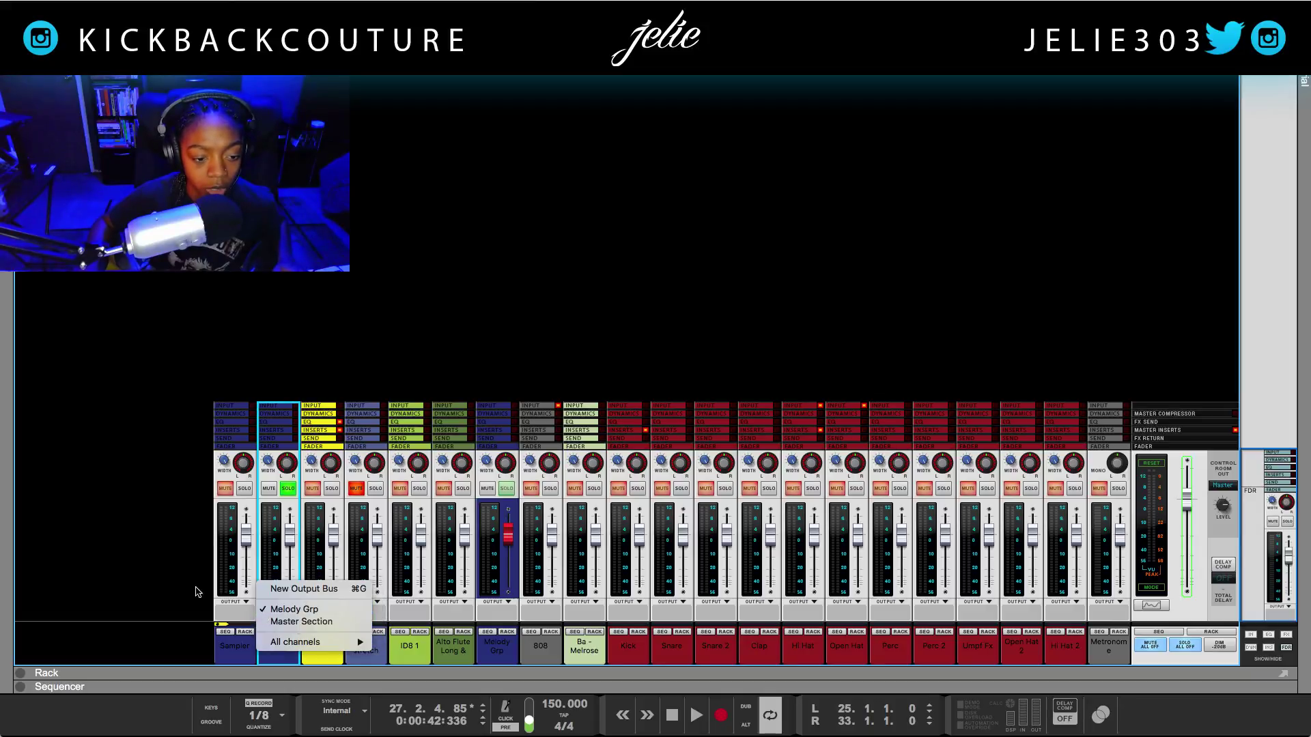
{"action": "left_click", "coordinate": [270, 614]}
{"action": "left_click", "coordinate": [269, 616]}
{"action": "left_click", "coordinate": [268, 618]}
{"action": "left_click", "coordinate": [268, 619]}
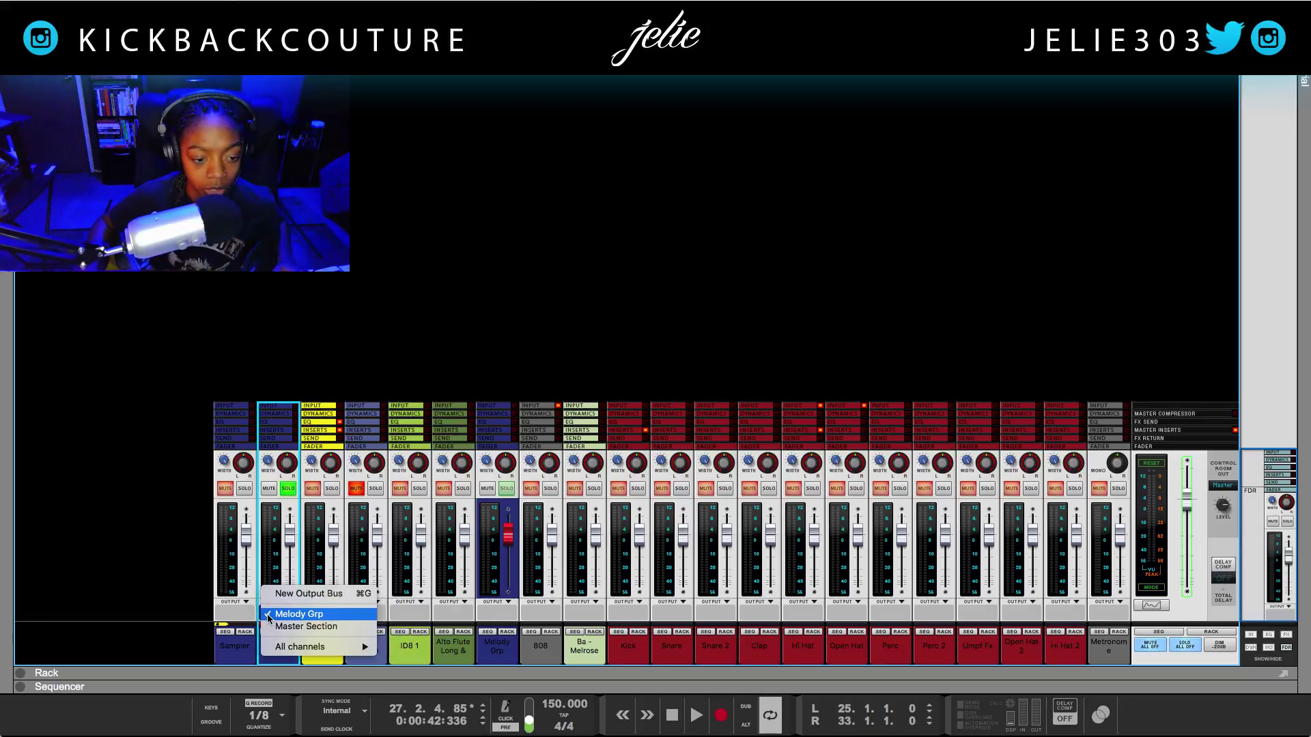
{"action": "left_click", "coordinate": [284, 618]}
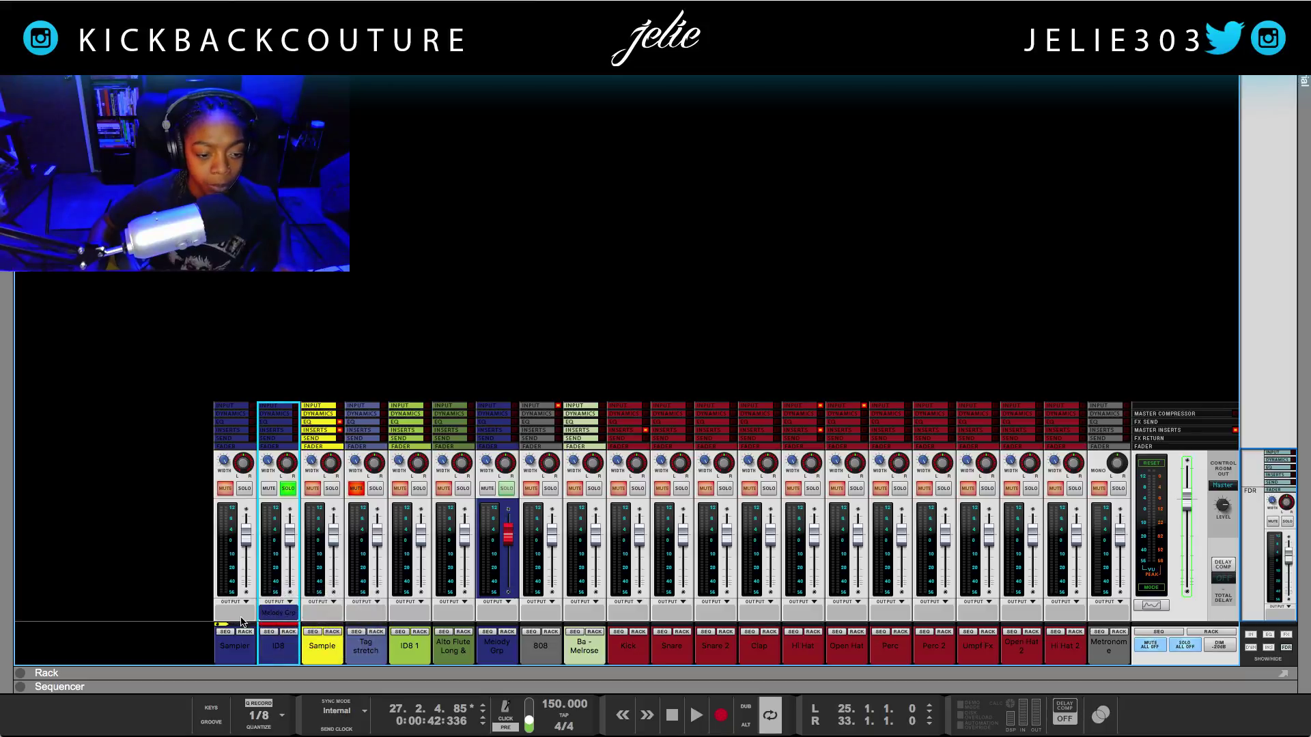
{"action": "left_click", "coordinate": [279, 617]}
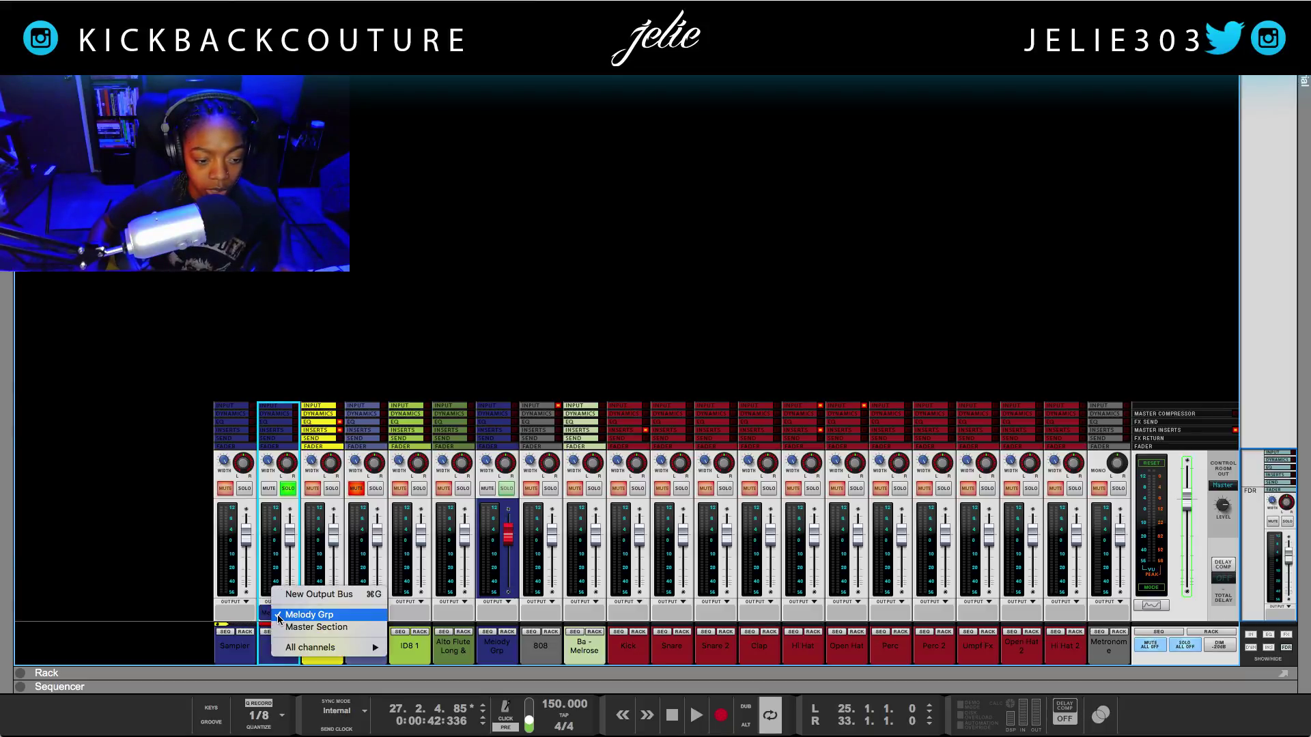
{"action": "left_click", "coordinate": [330, 617]}
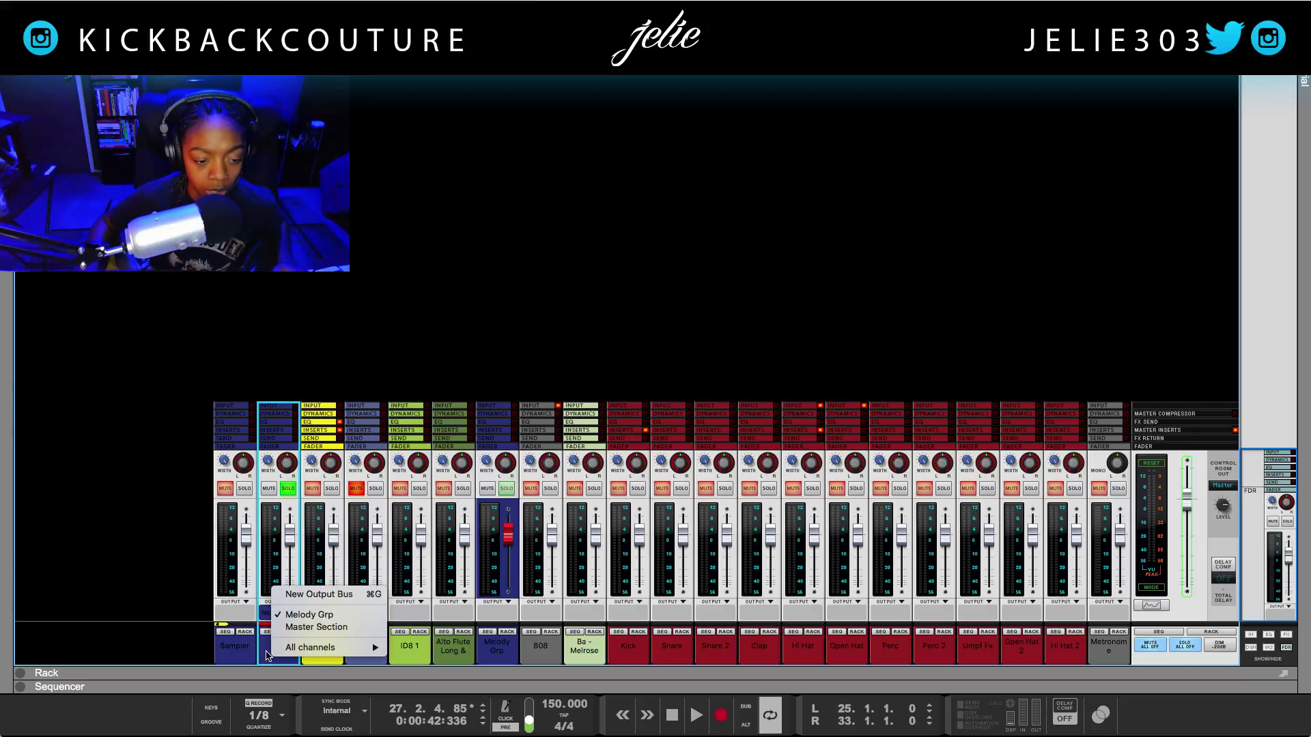
{"action": "left_click", "coordinate": [501, 658]}
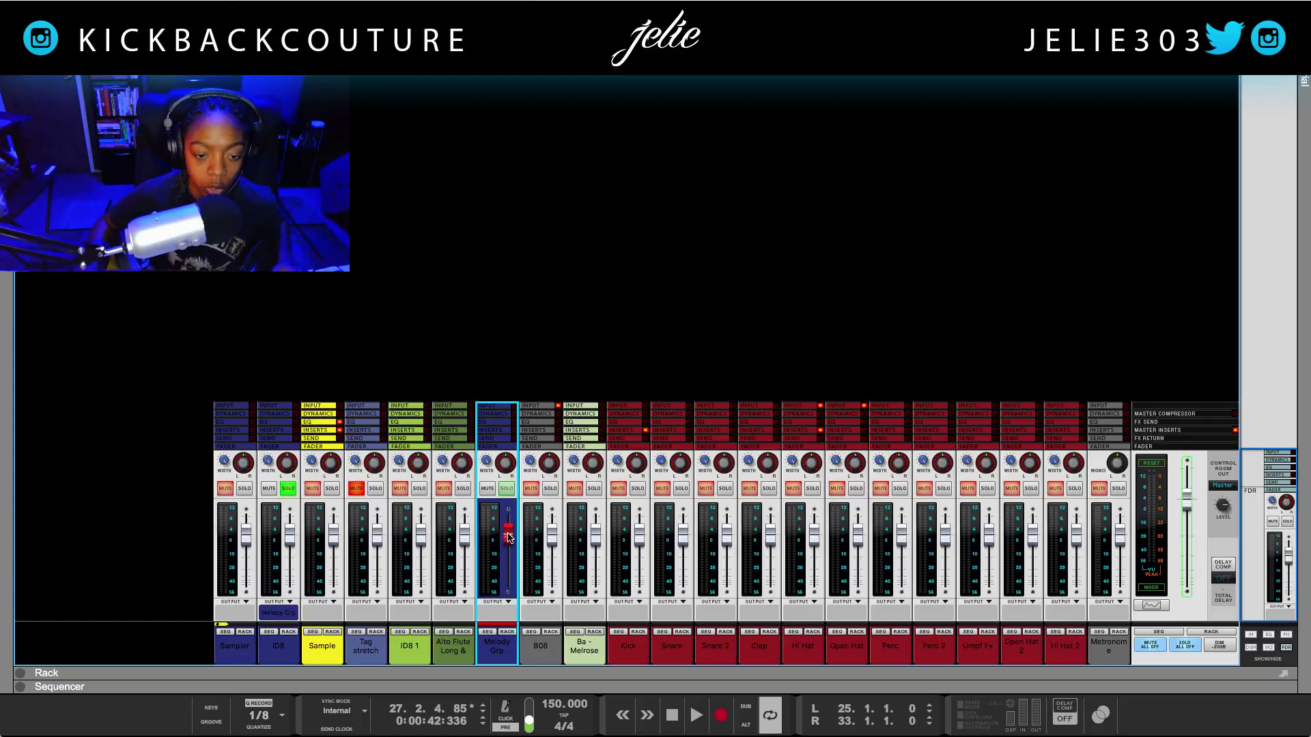
{"action": "mouse_move", "coordinate": [508, 544]}
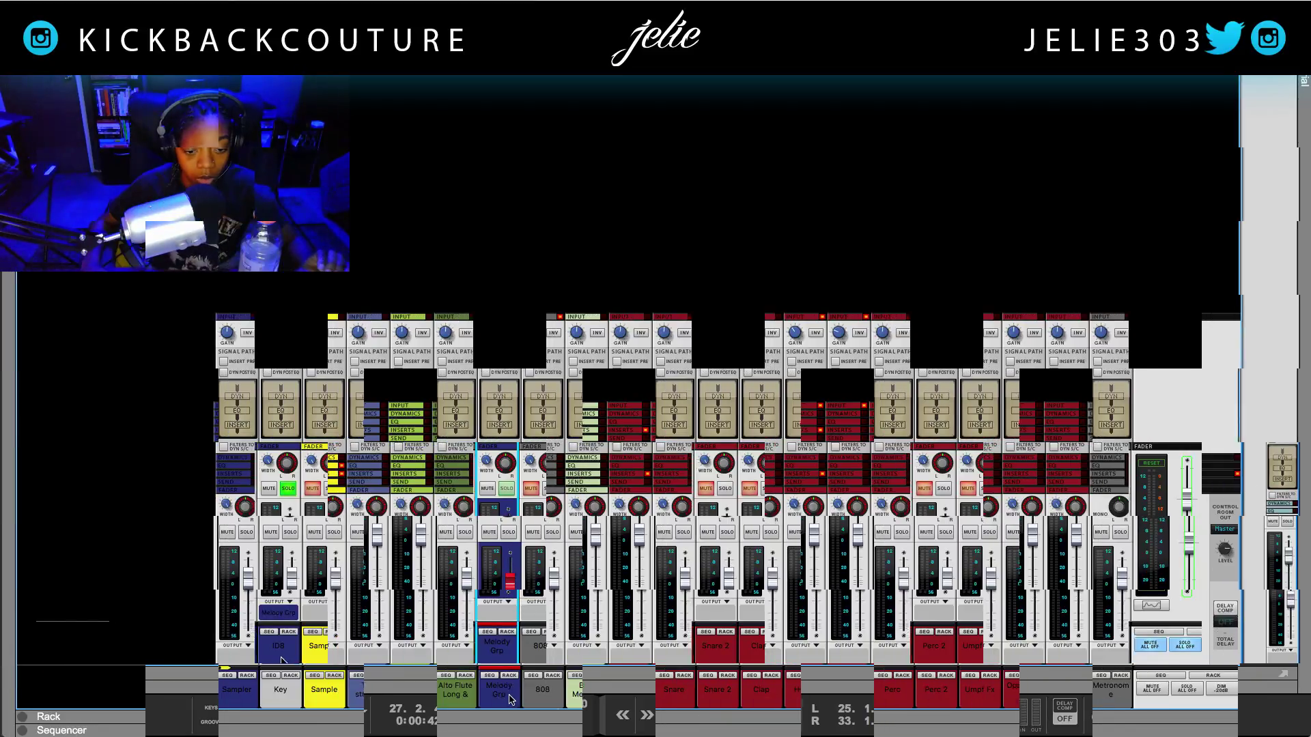
- Create a parallel channel of Melody Grp and compare it with the original by selecting each in turn
{"action": "right_click", "coordinate": [505, 695]}
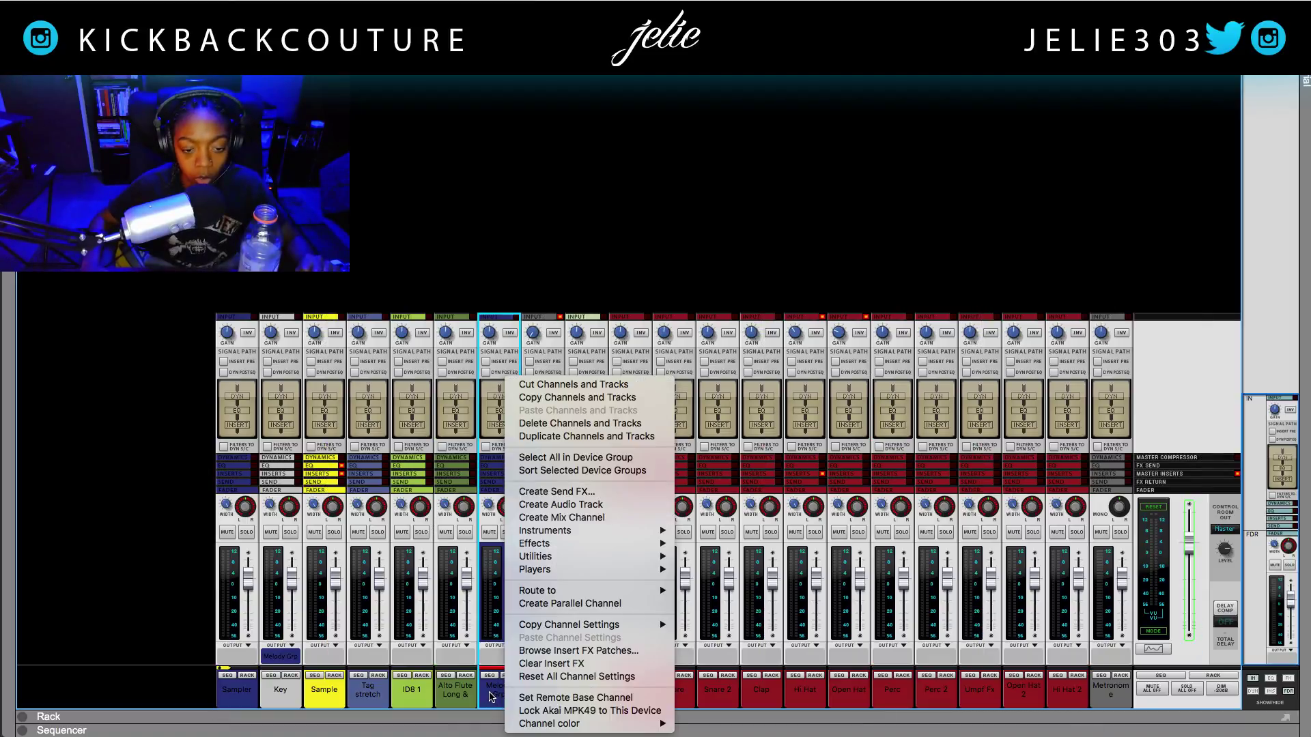
{"action": "left_click", "coordinate": [592, 603]}
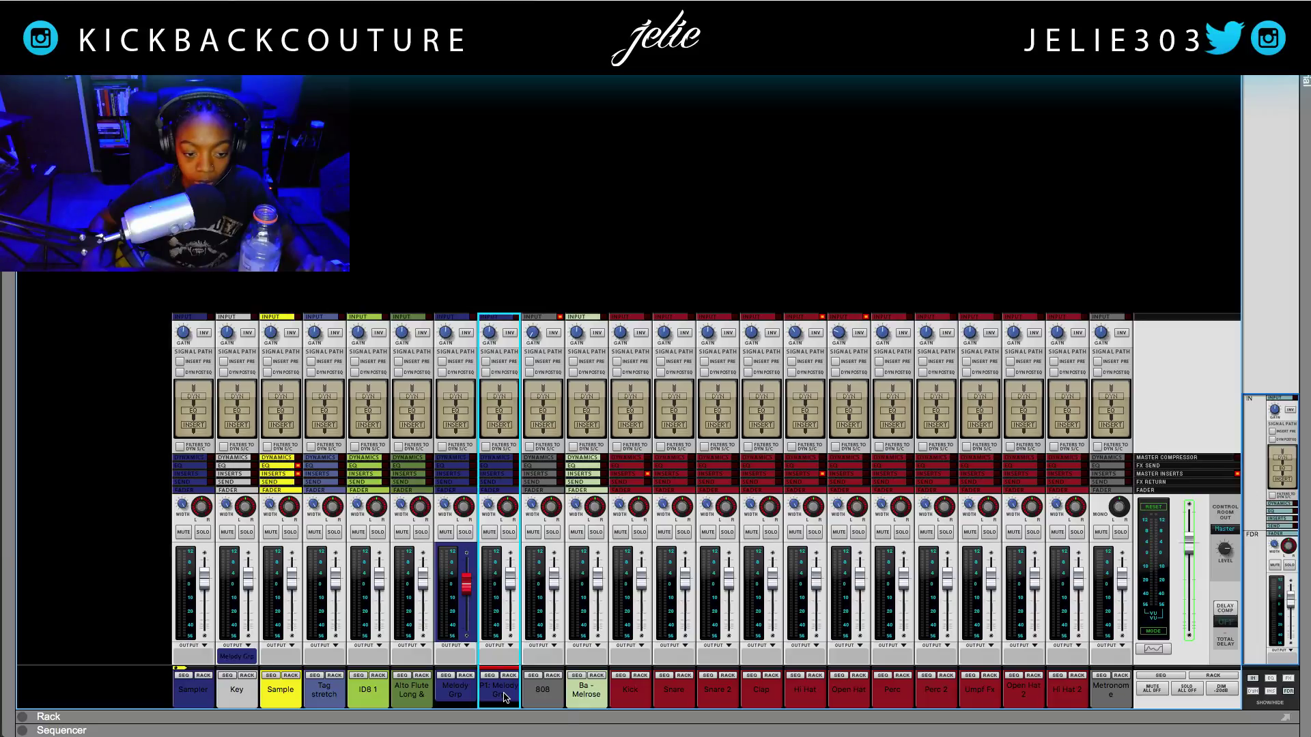
{"action": "left_click", "coordinate": [472, 695]}
{"action": "left_click", "coordinate": [507, 696]}
{"action": "left_click", "coordinate": [458, 702]}
{"action": "left_click", "coordinate": [506, 701]}
{"action": "left_click", "coordinate": [466, 695]}
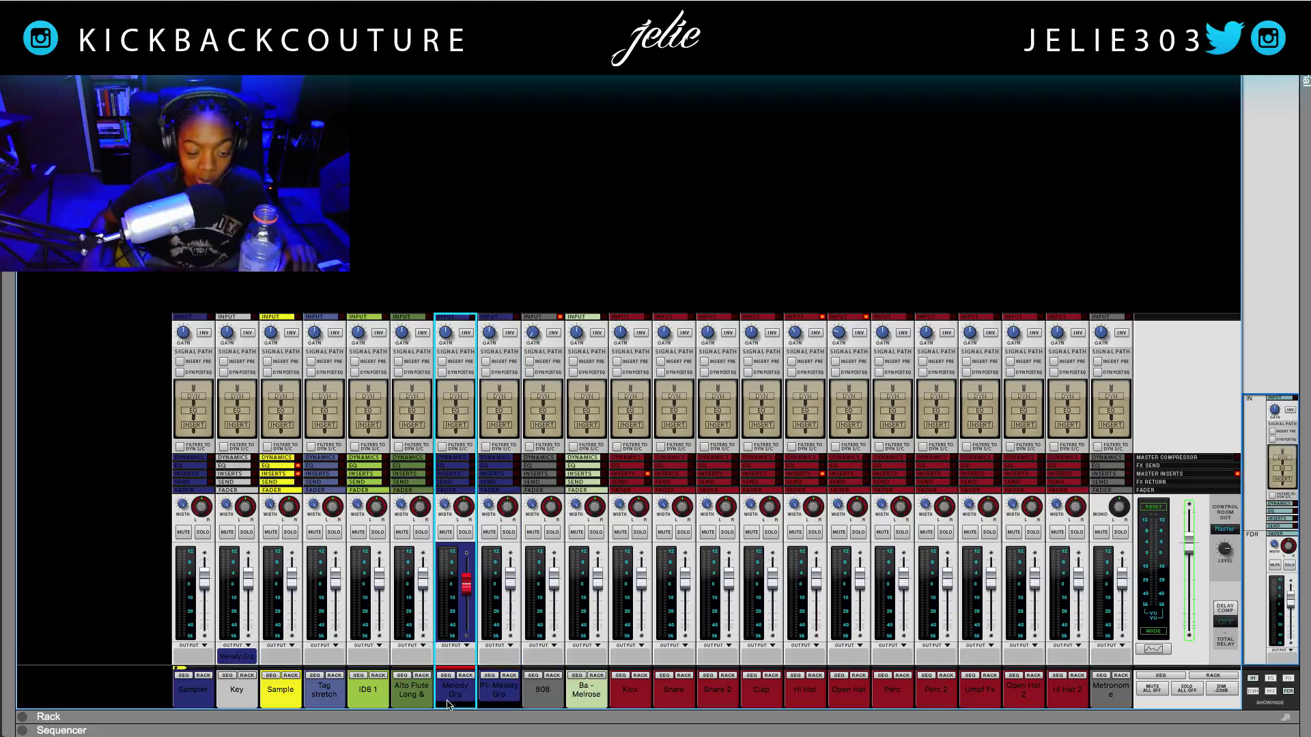
- Set the channel color of Melody Grp and its parallel channel to Sky Blue, ending with the parallel channel selected
{"action": "left_click", "coordinate": [496, 697], "text": "shift"}
{"action": "right_click", "coordinate": [495, 696]}
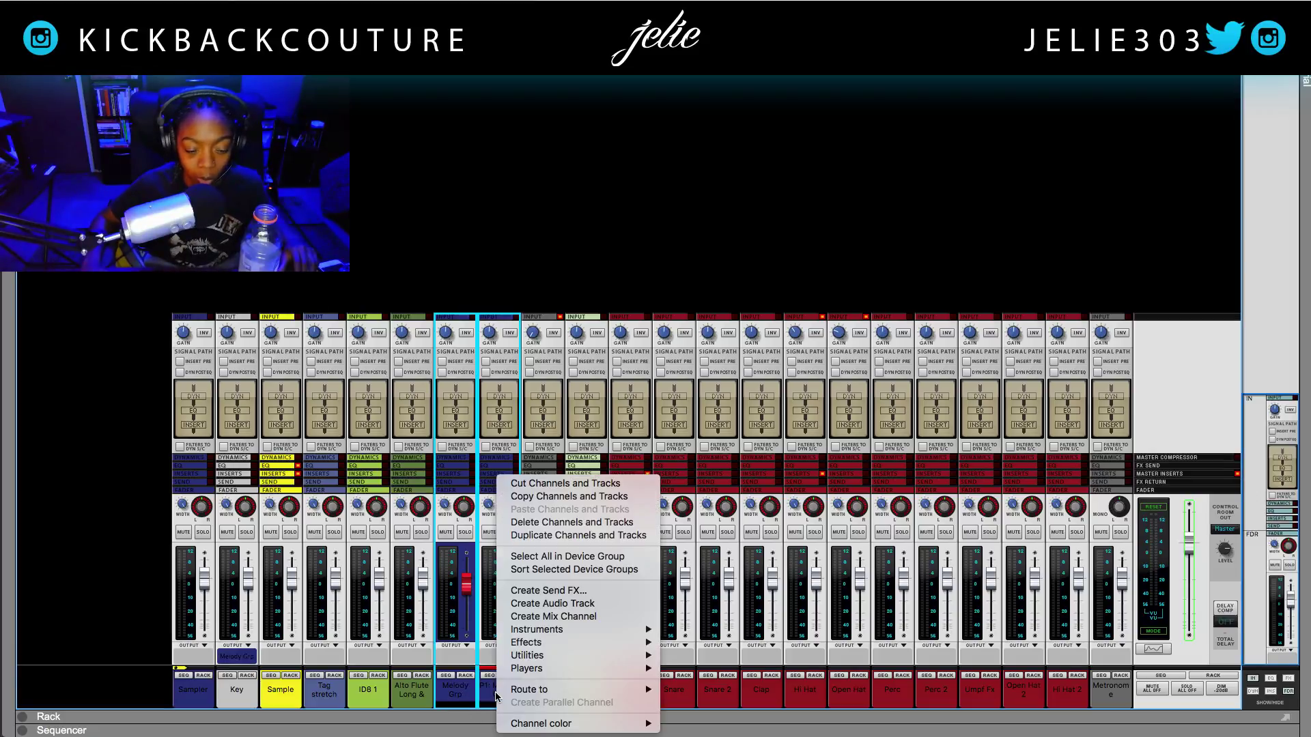
{"action": "mouse_move", "coordinate": [578, 724]}
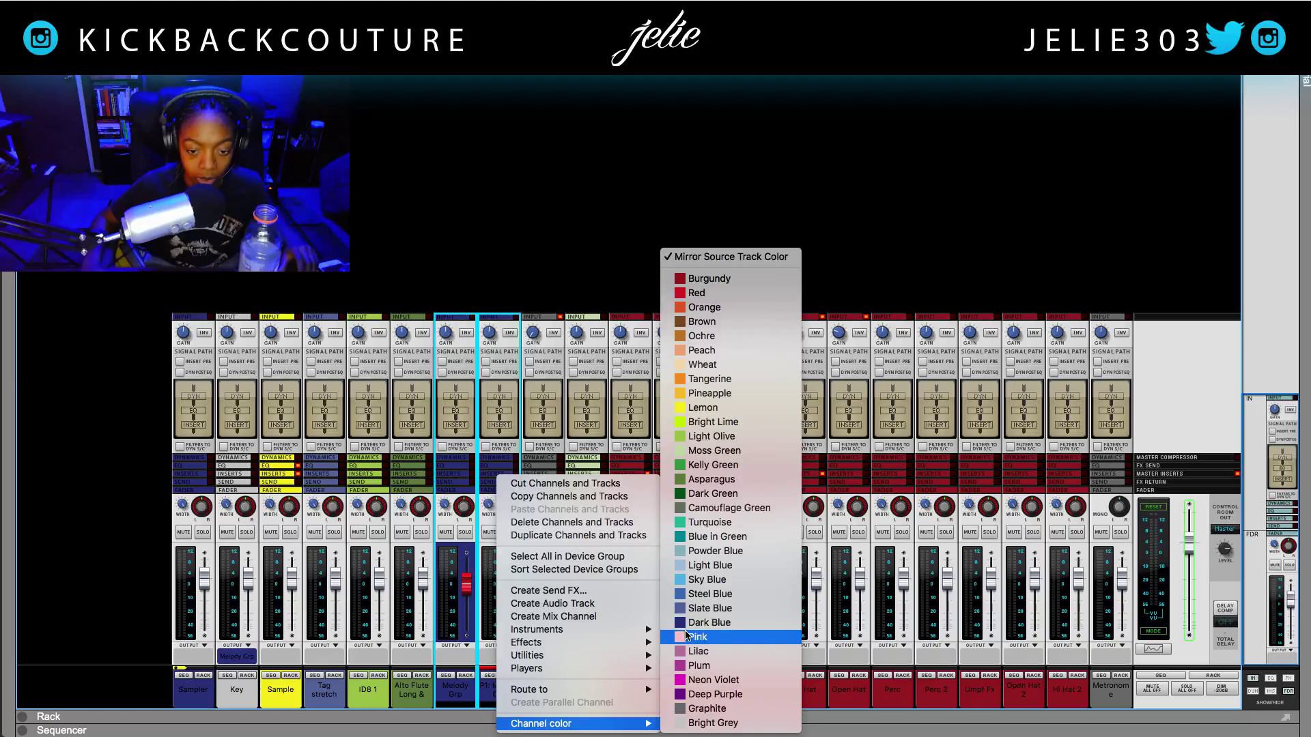
{"action": "left_click", "coordinate": [704, 582]}
{"action": "left_click", "coordinate": [498, 712]}
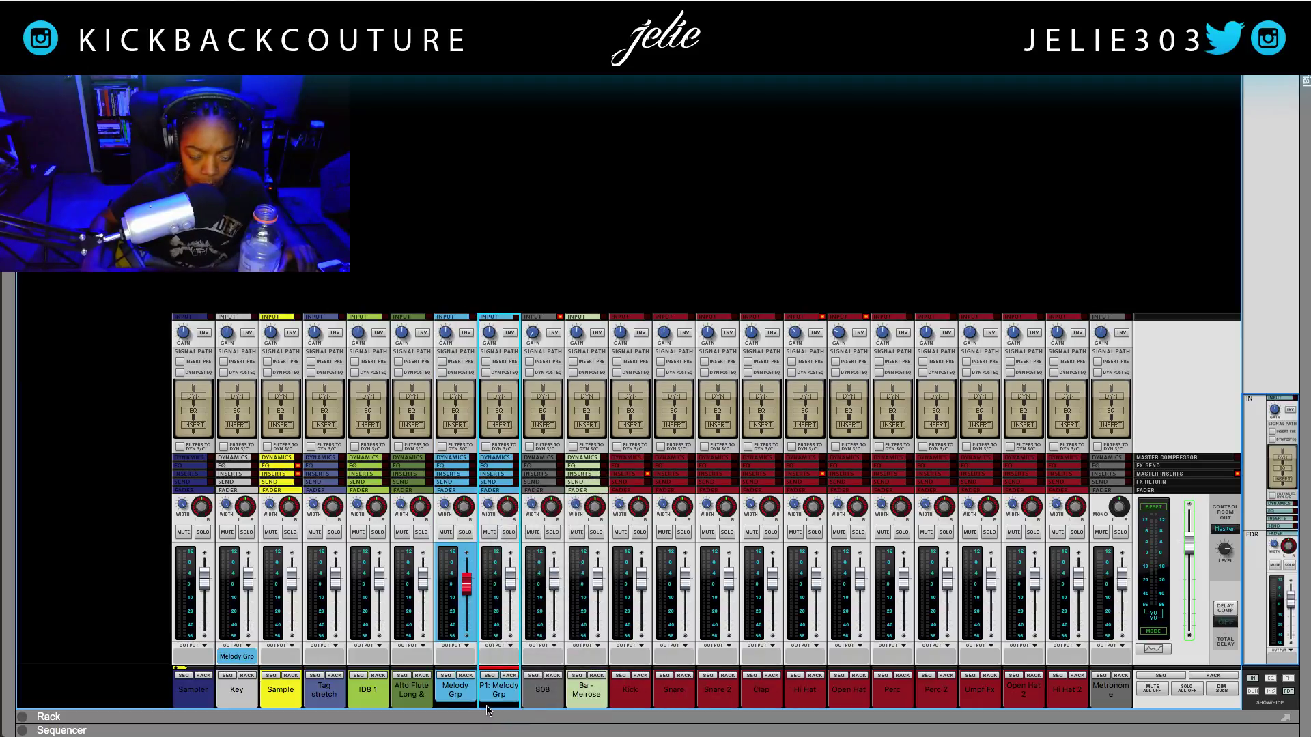
{"action": "left_click", "coordinate": [458, 703]}
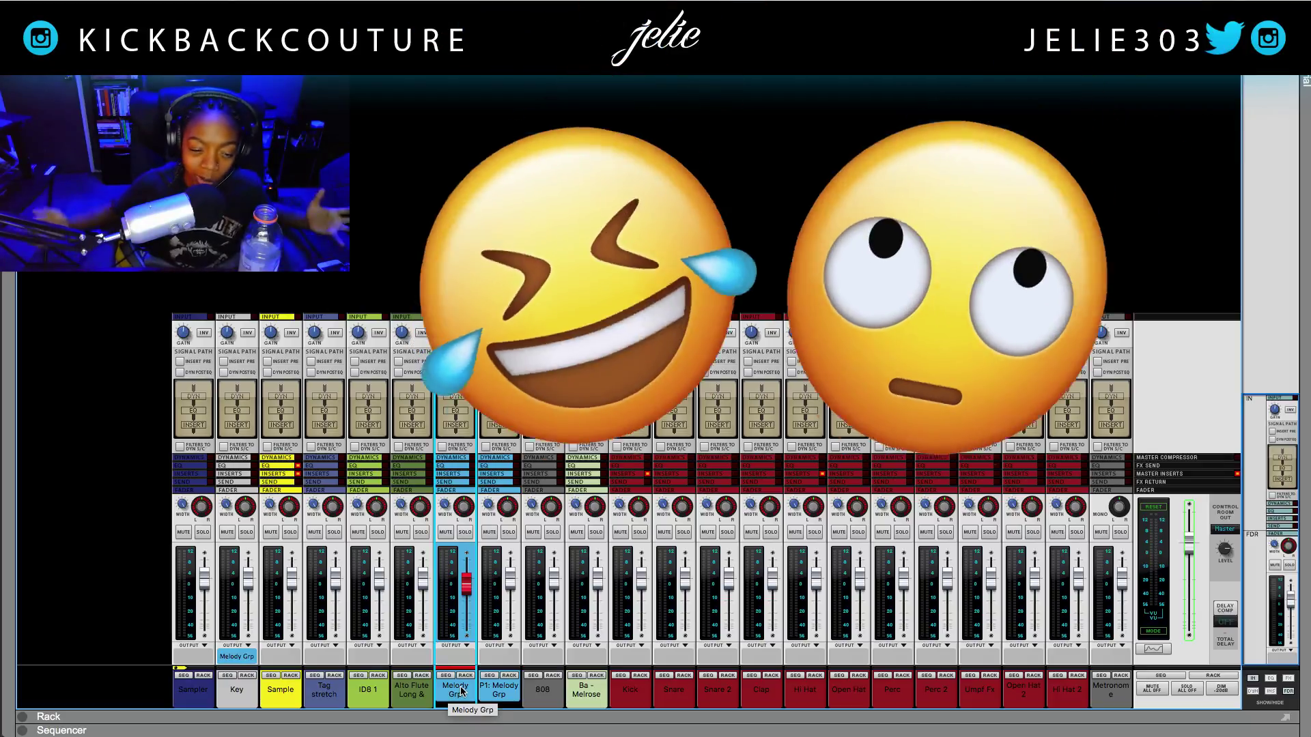
{"action": "left_click", "coordinate": [502, 698]}
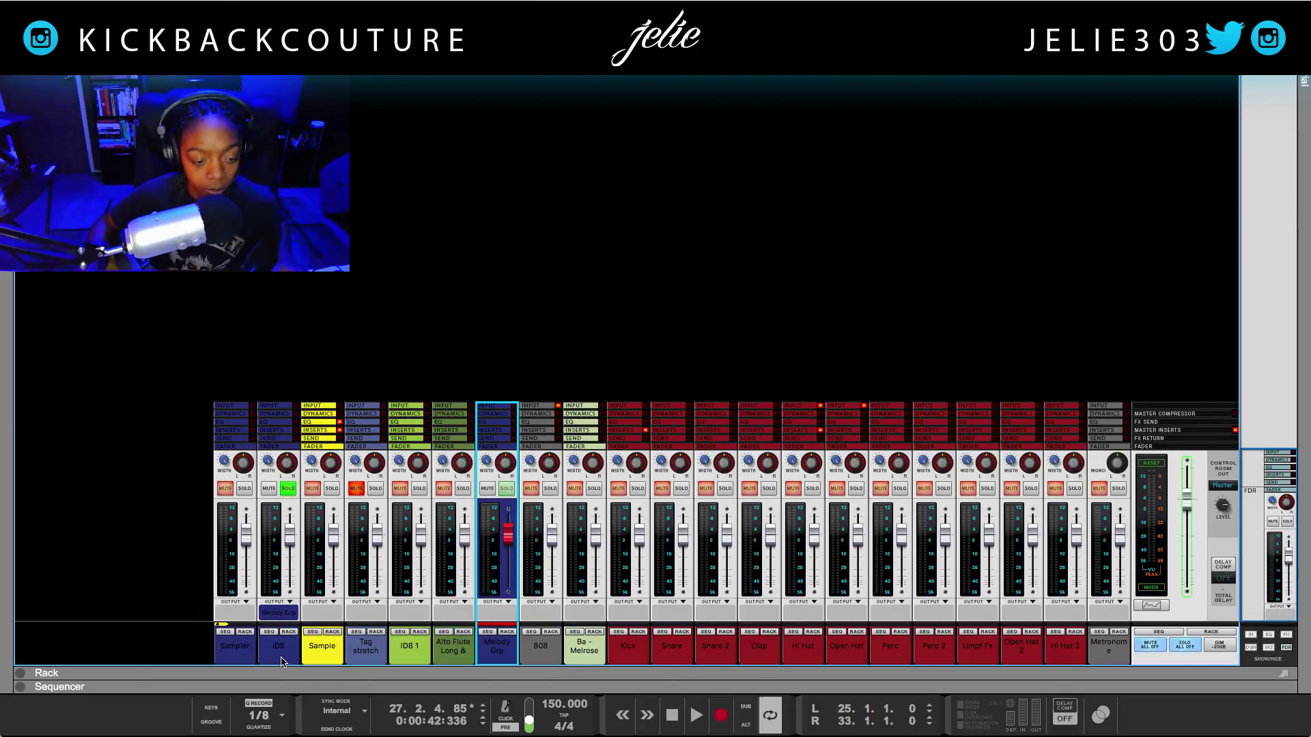
- Look up the ID8 channel's sequencer track and rack device, and return to the full mixer view
{"action": "left_click", "coordinate": [282, 660]}
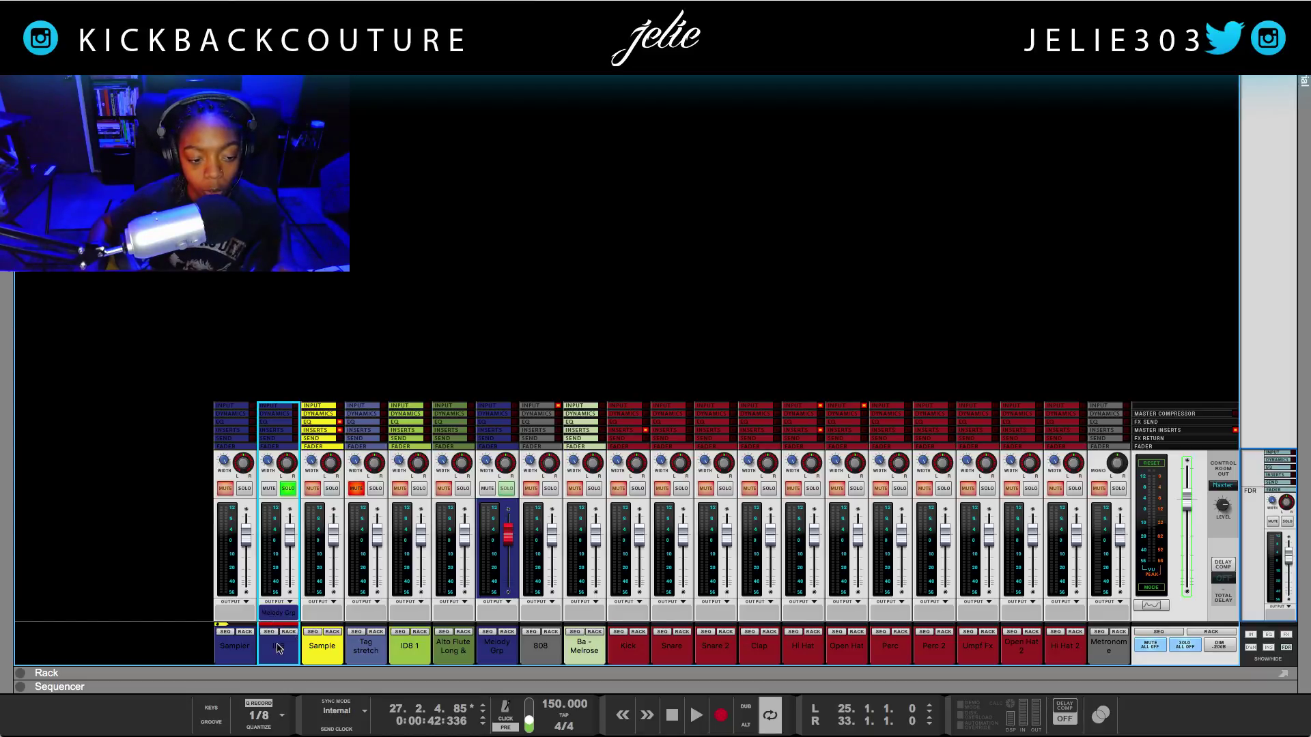
{"action": "left_click", "coordinate": [270, 632]}
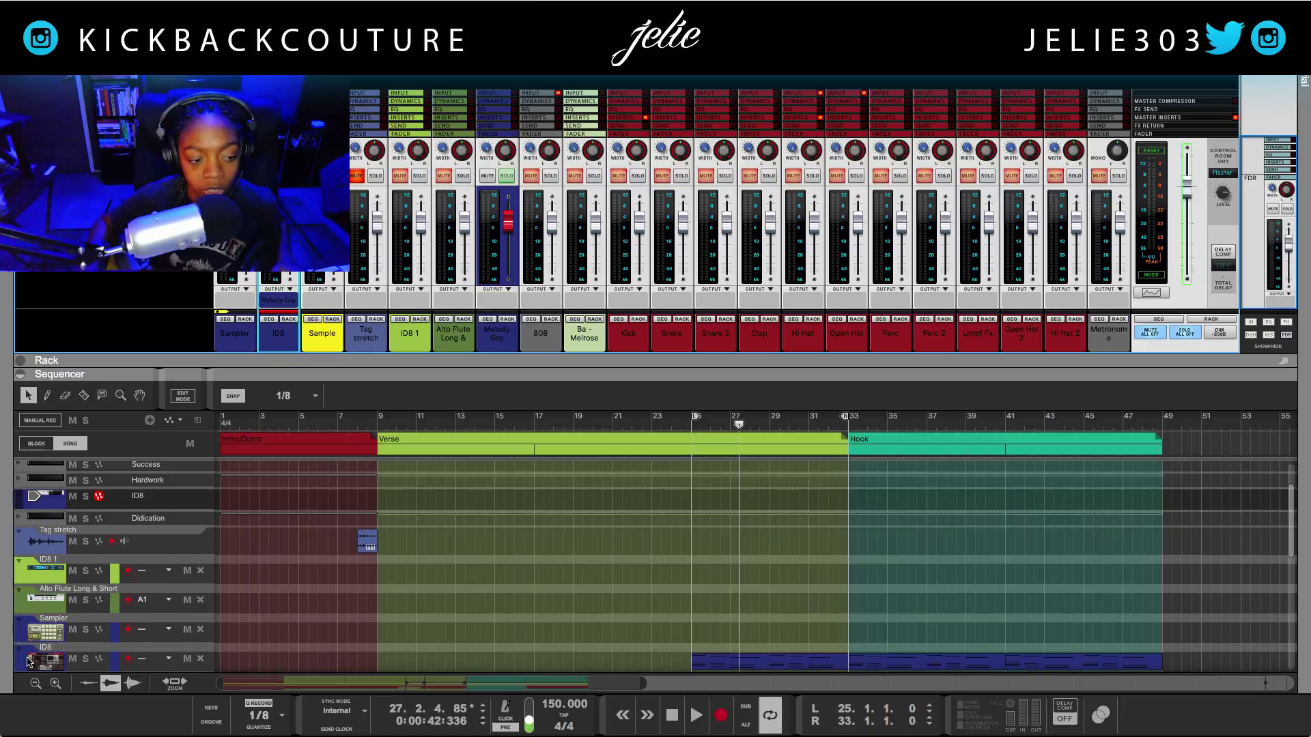
{"action": "left_click", "coordinate": [288, 320]}
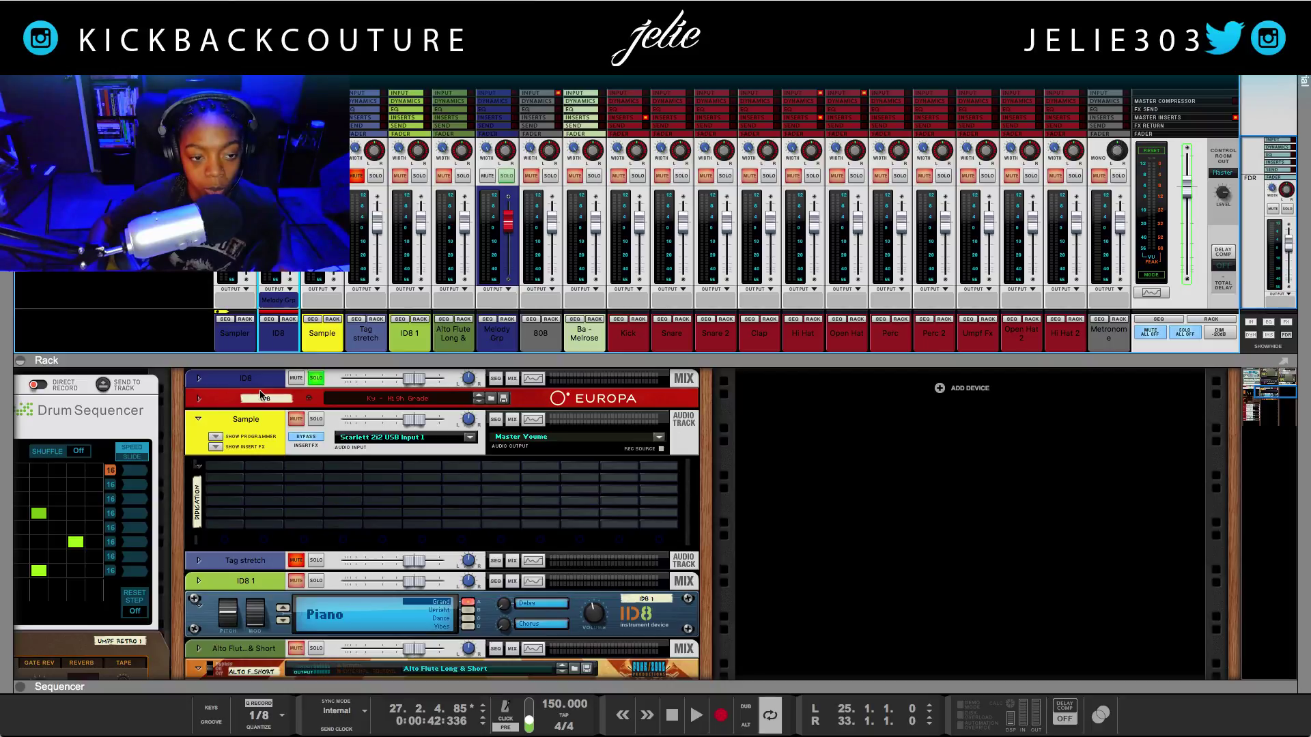
{"action": "left_click", "coordinate": [261, 404]}
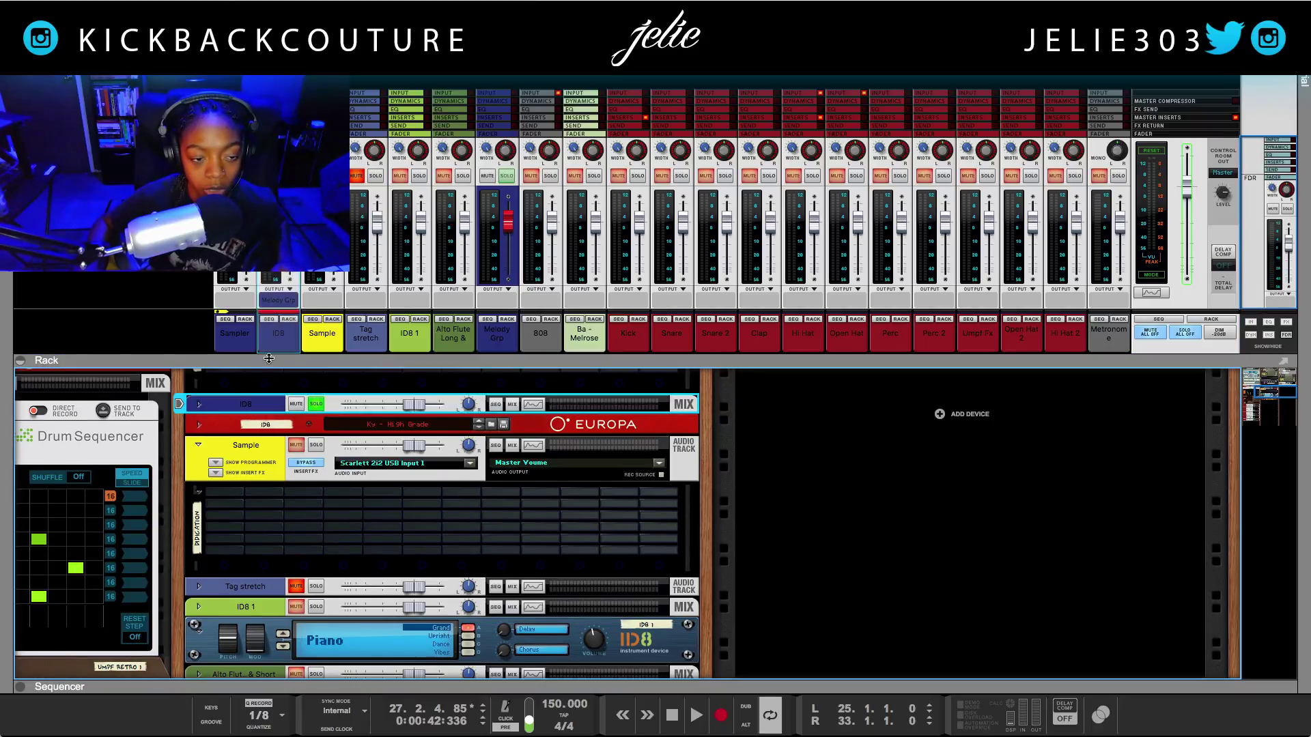
{"action": "left_click_drag", "start_coordinate": [256, 361], "coordinate": [259, 672]}
- Rename the ID8 mixer channel to Key and set its channel color to Bright Grey
{"action": "double_click", "coordinate": [278, 649]}
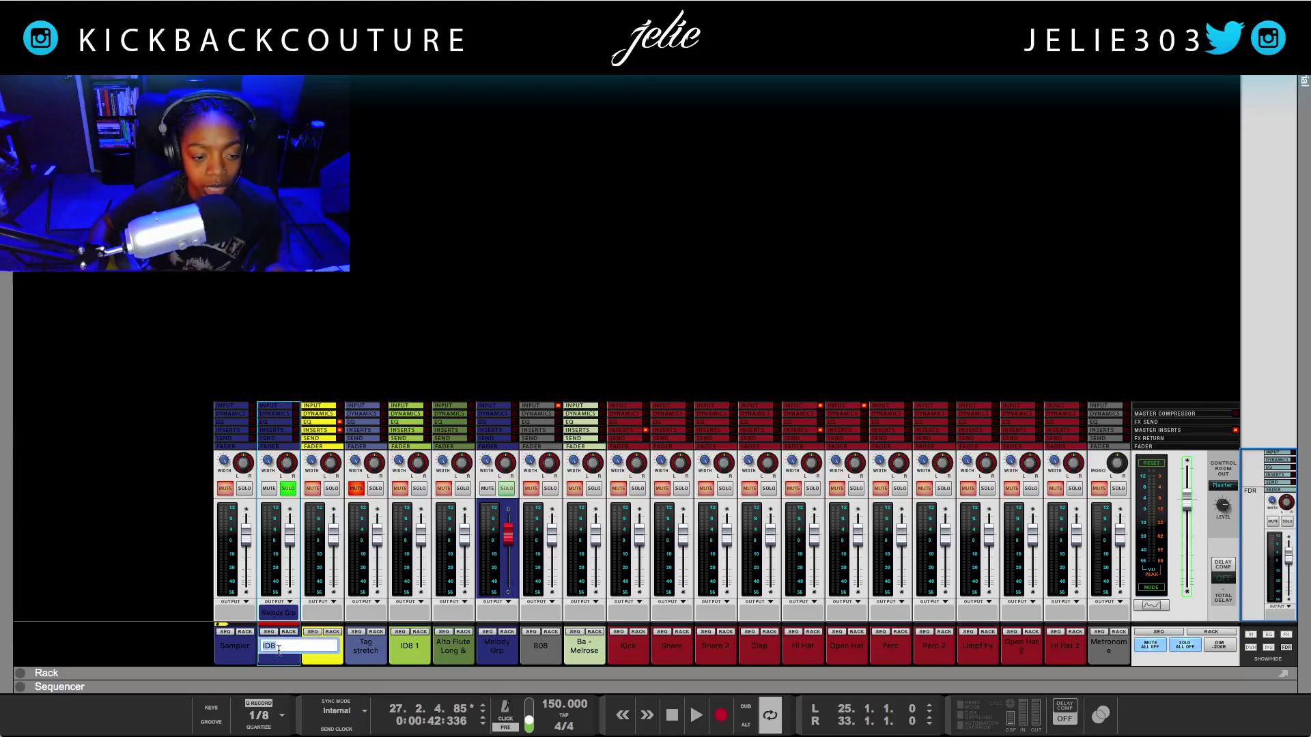
{"action": "left_click", "coordinate": [286, 651]}
{"action": "key", "text": "BackSpace"}
{"action": "key", "text": "BackSpace"}
{"action": "key", "text": "BackSpace"}
{"action": "type", "text": "Key"}
{"action": "key", "text": "Return"}
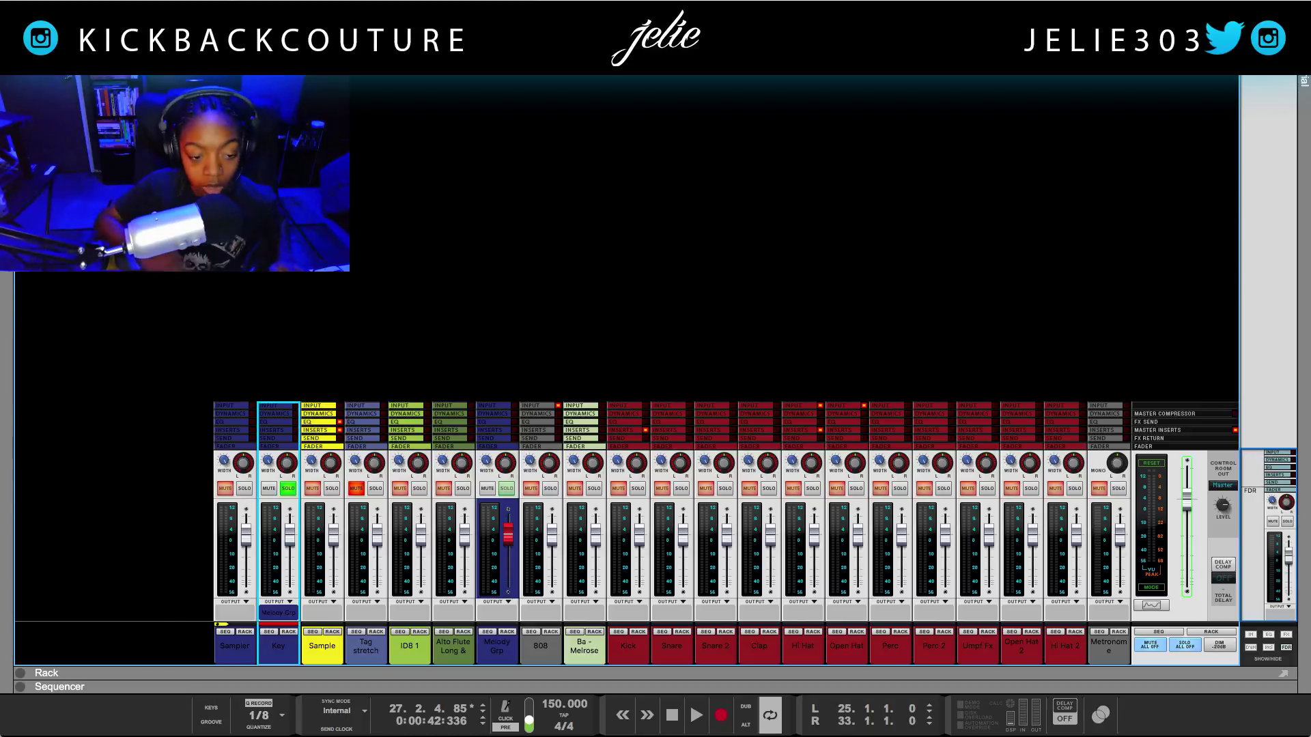
{"action": "right_click", "coordinate": [276, 654]}
{"action": "mouse_move", "coordinate": [437, 723]}
{"action": "left_click", "coordinate": [478, 713]}
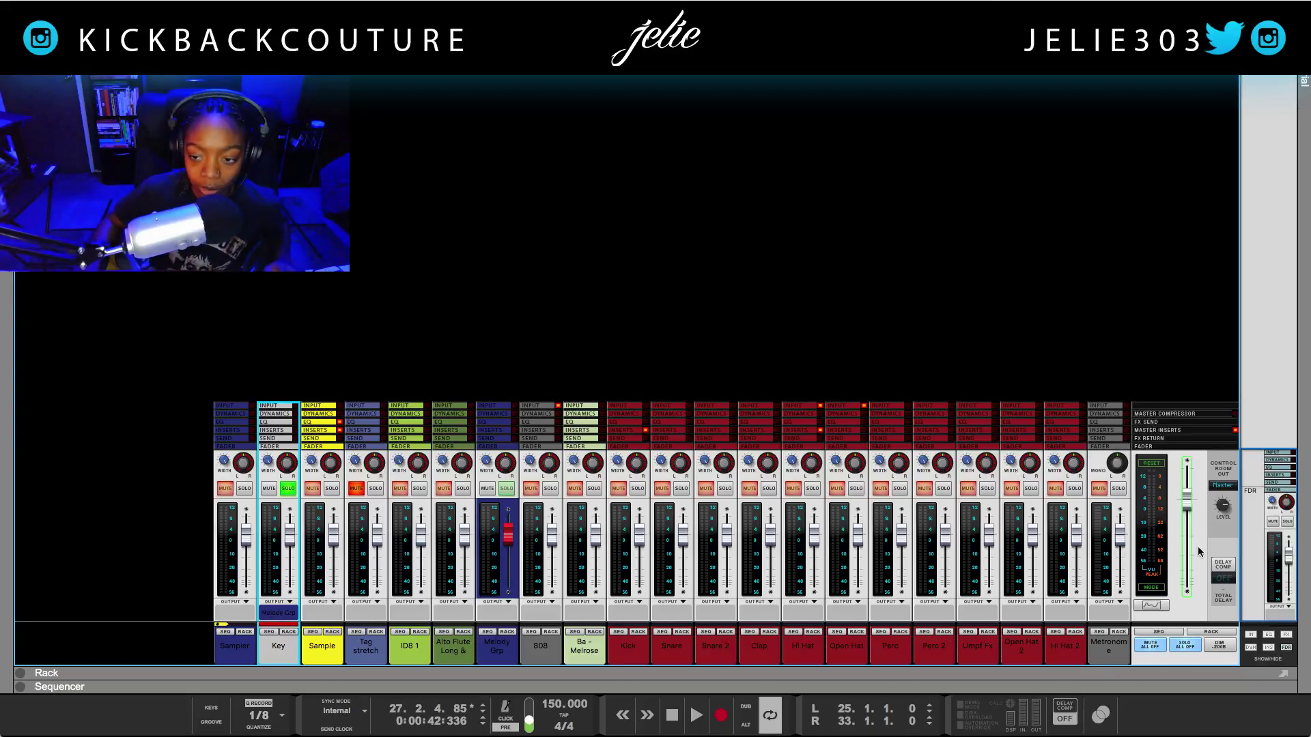
- Reset the master section's clip indicators and switch the solo from the Key channel to the Kick channel
{"action": "left_click", "coordinate": [1153, 464]}
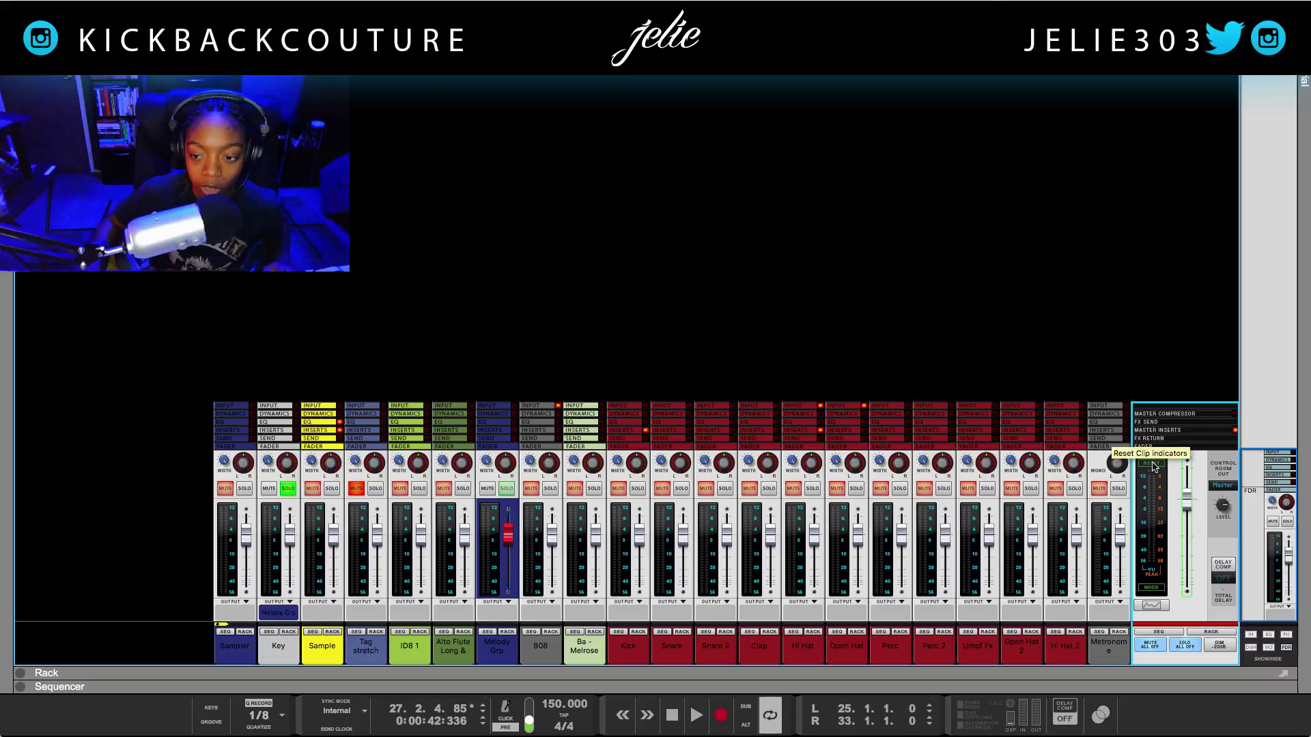
{"action": "left_click", "coordinate": [1153, 467]}
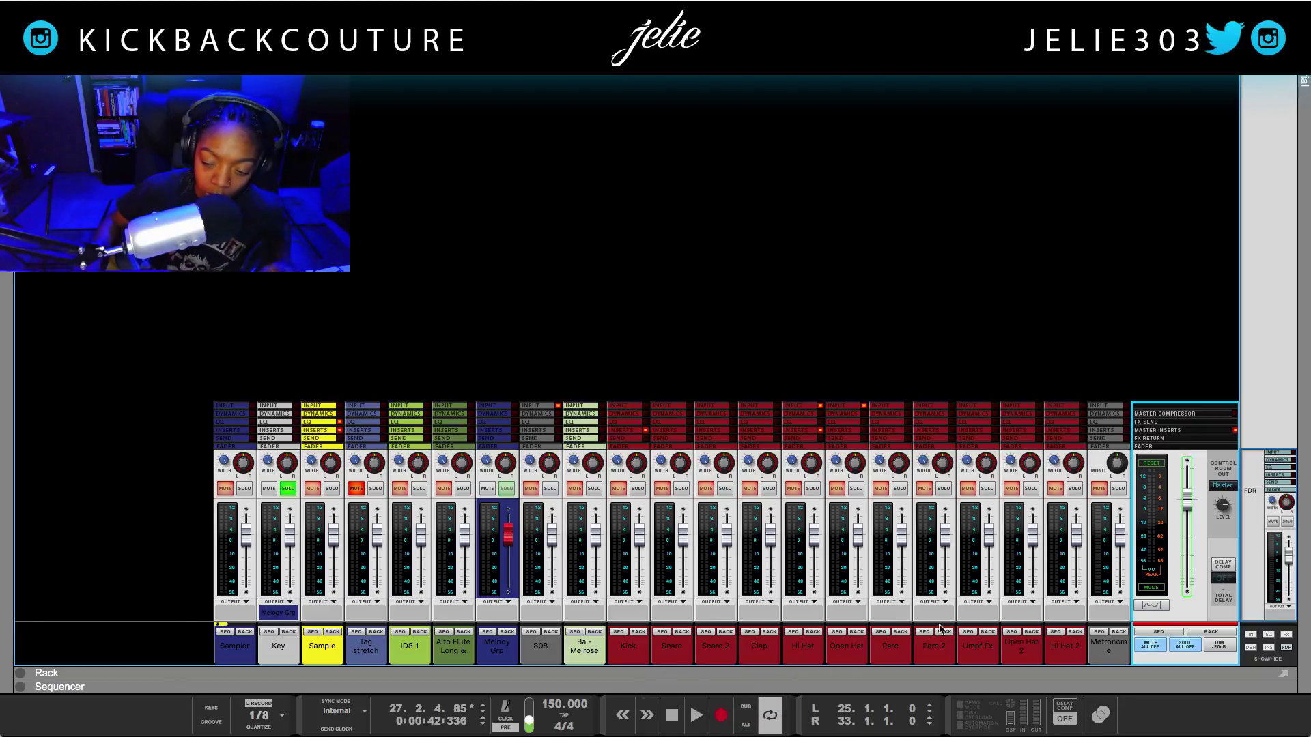
{"action": "left_click", "coordinate": [288, 489]}
{"action": "left_click", "coordinate": [638, 489]}
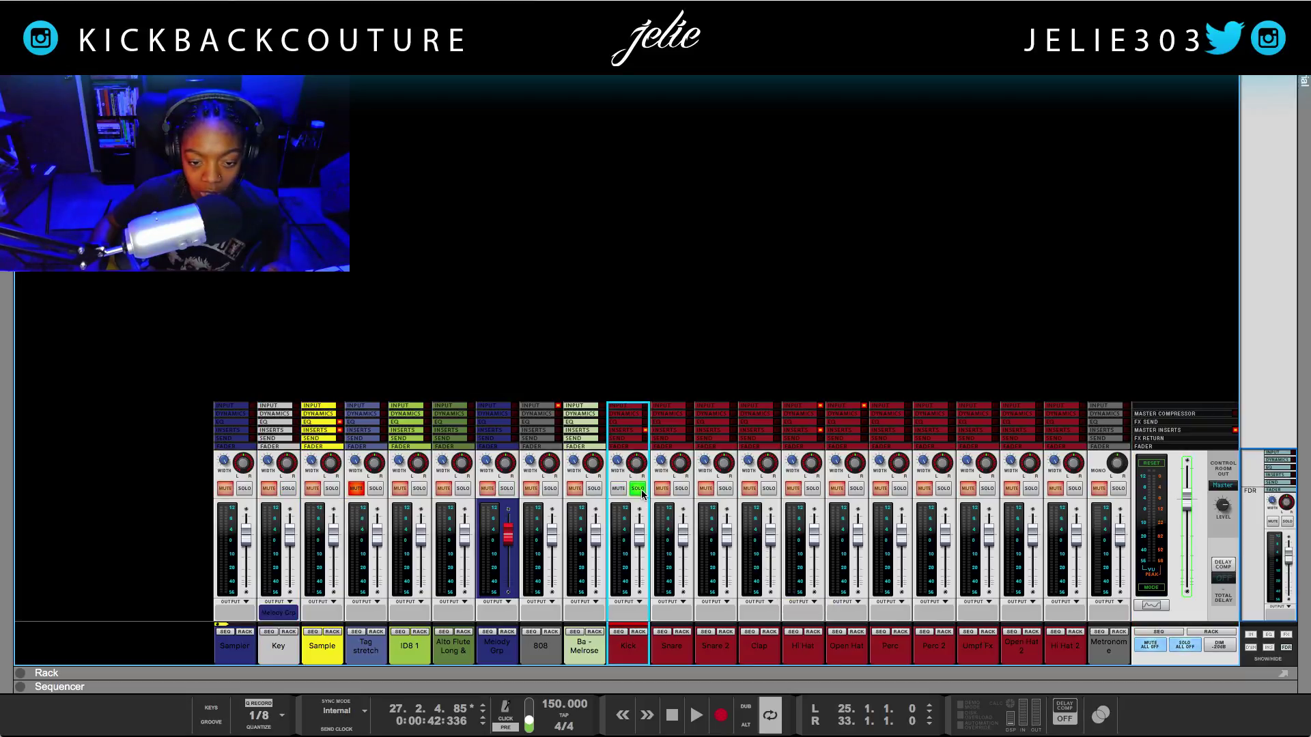
- Stop the initial playback of the soloed Kick and play it from bar 9, the start of the Verse
{"action": "key", "text": "space"}
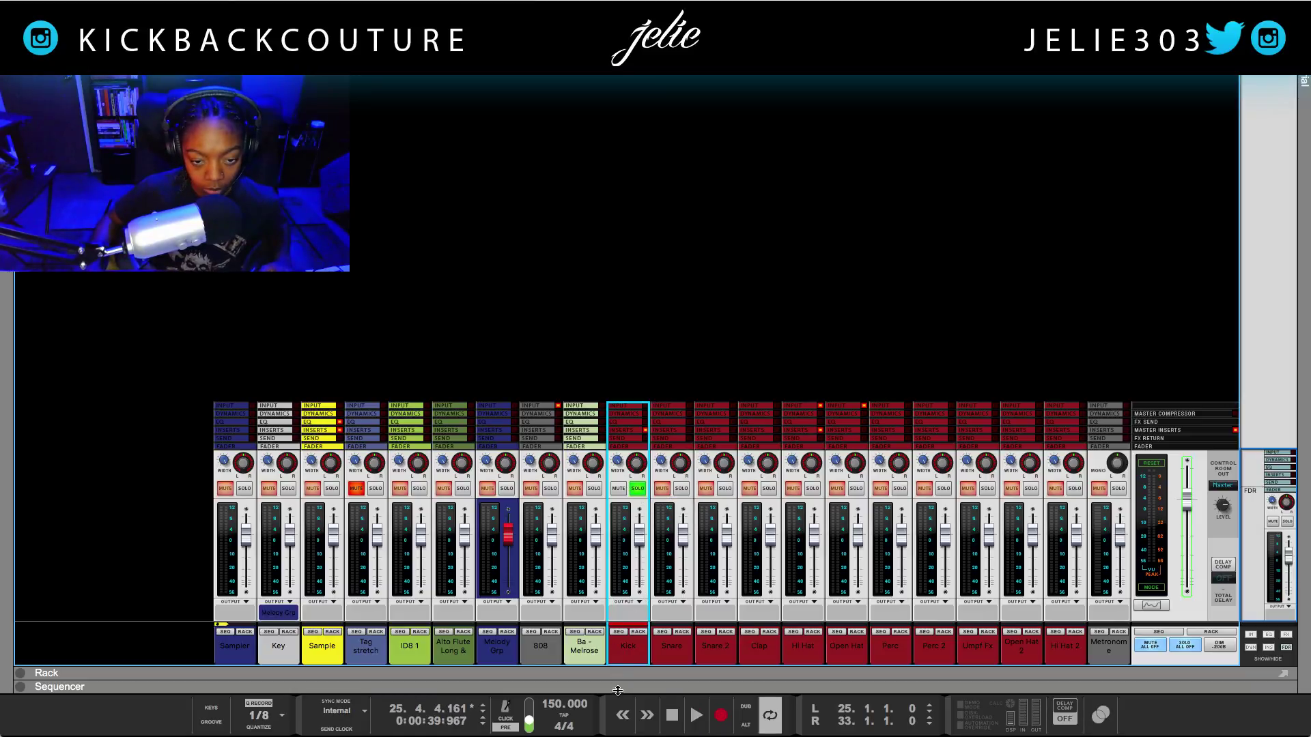
{"action": "left_click_drag", "start_coordinate": [618, 668], "coordinate": [588, 316]}
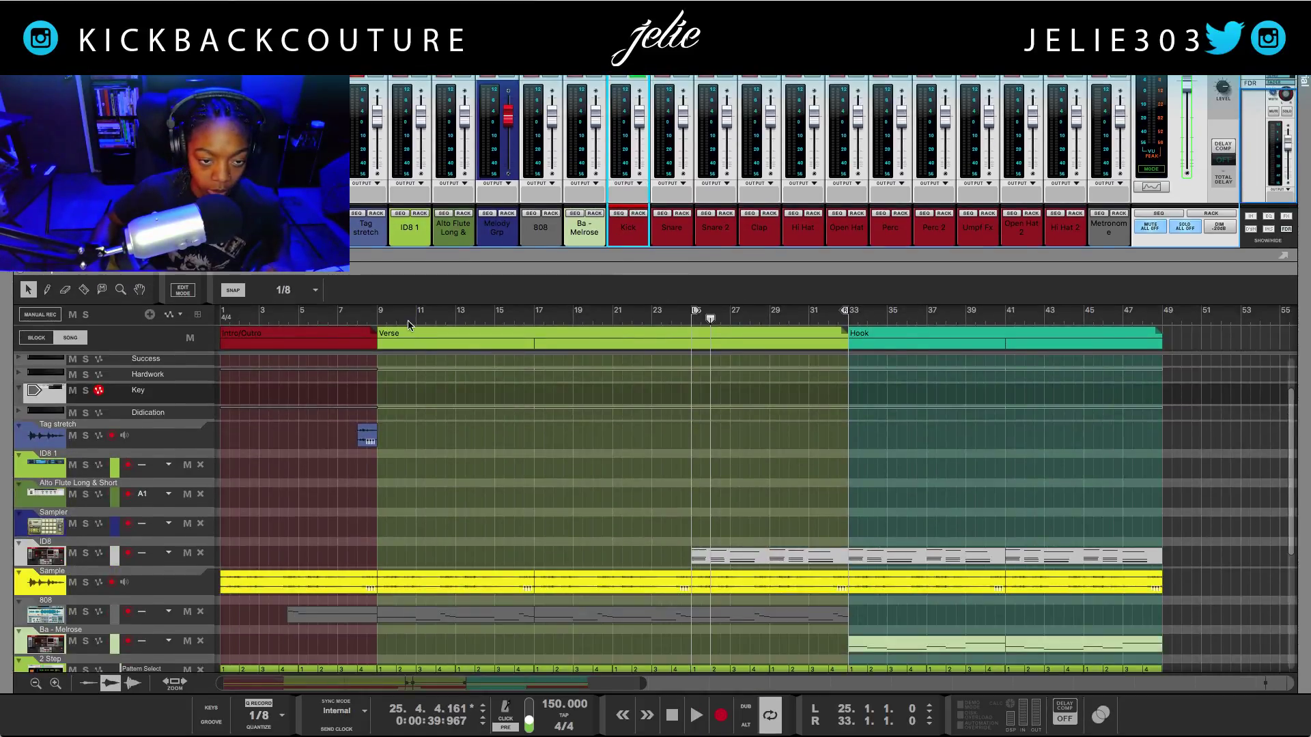
{"action": "left_click", "coordinate": [381, 313]}
{"action": "key", "text": "space"}
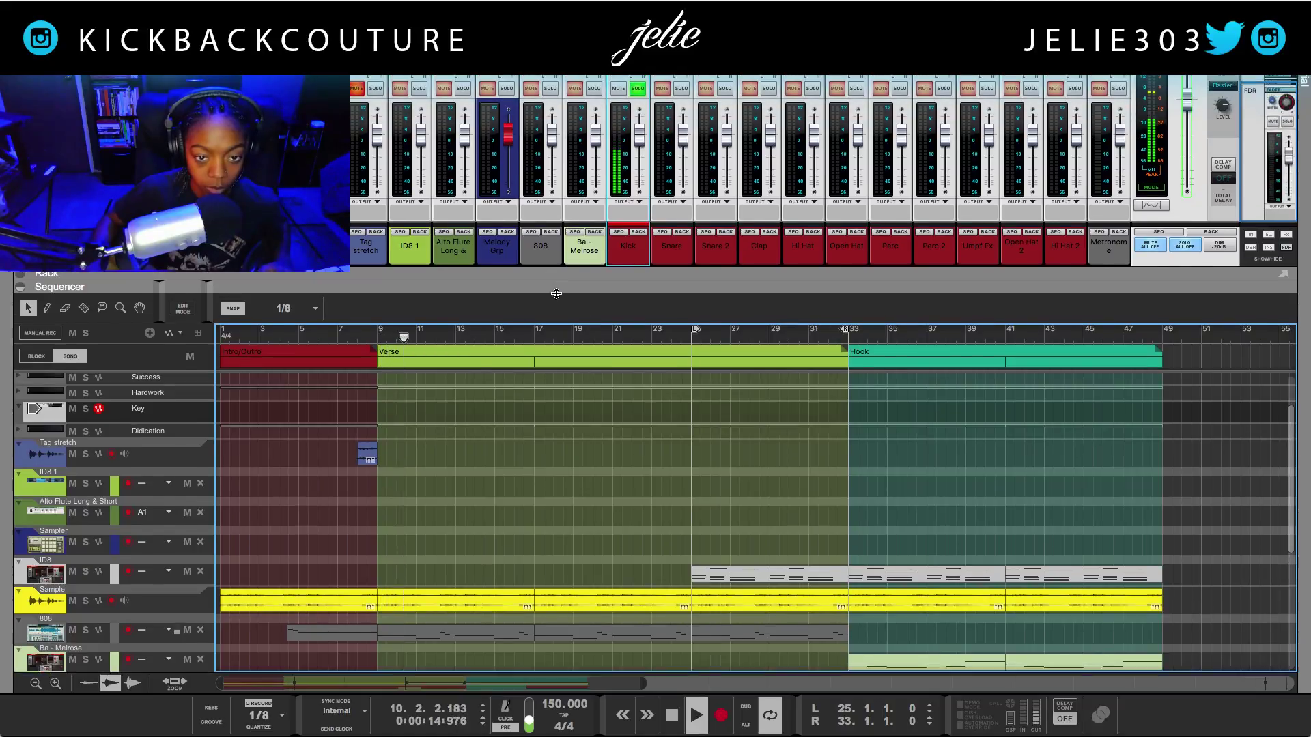
- Raise the Kick channel's input gain to 6.86 dB during playback, stop, and reset the master clip indicators
{"action": "left_click_drag", "start_coordinate": [549, 261], "coordinate": [554, 543]}
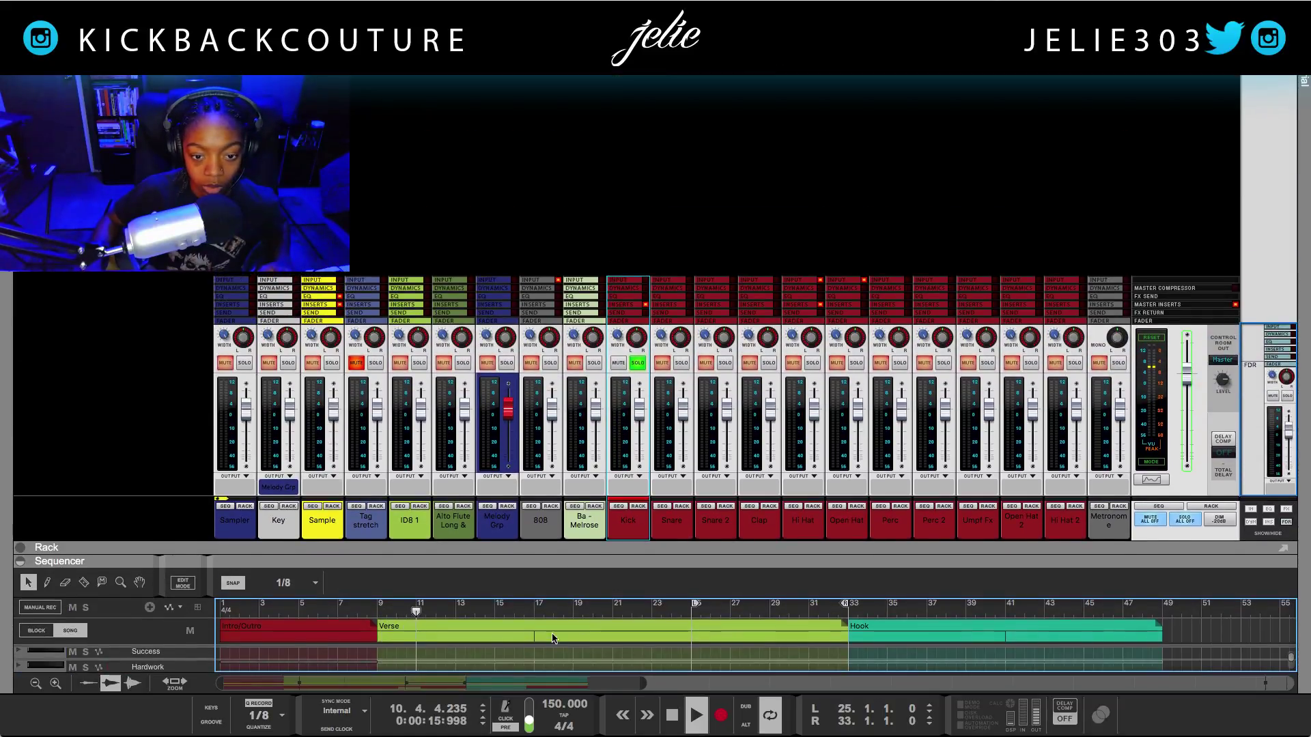
{"action": "left_click", "coordinate": [618, 280]}
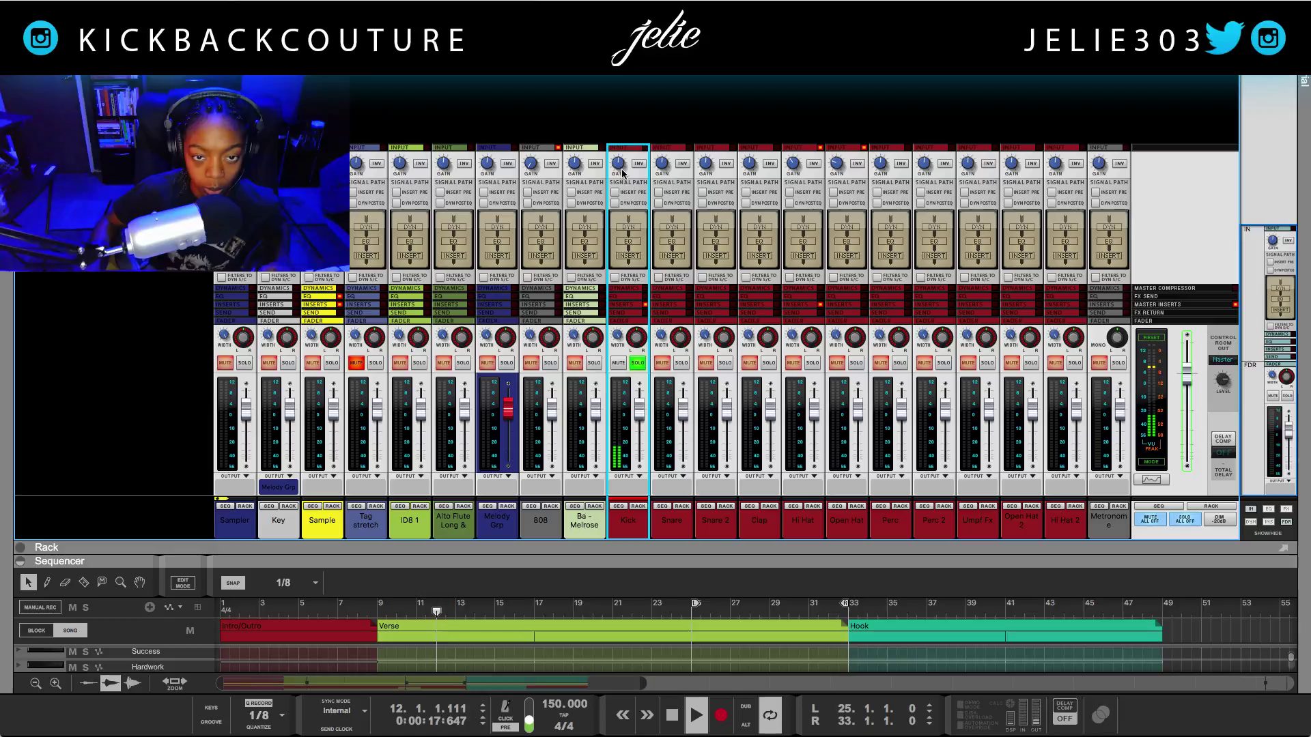
{"action": "key", "text": "space"}
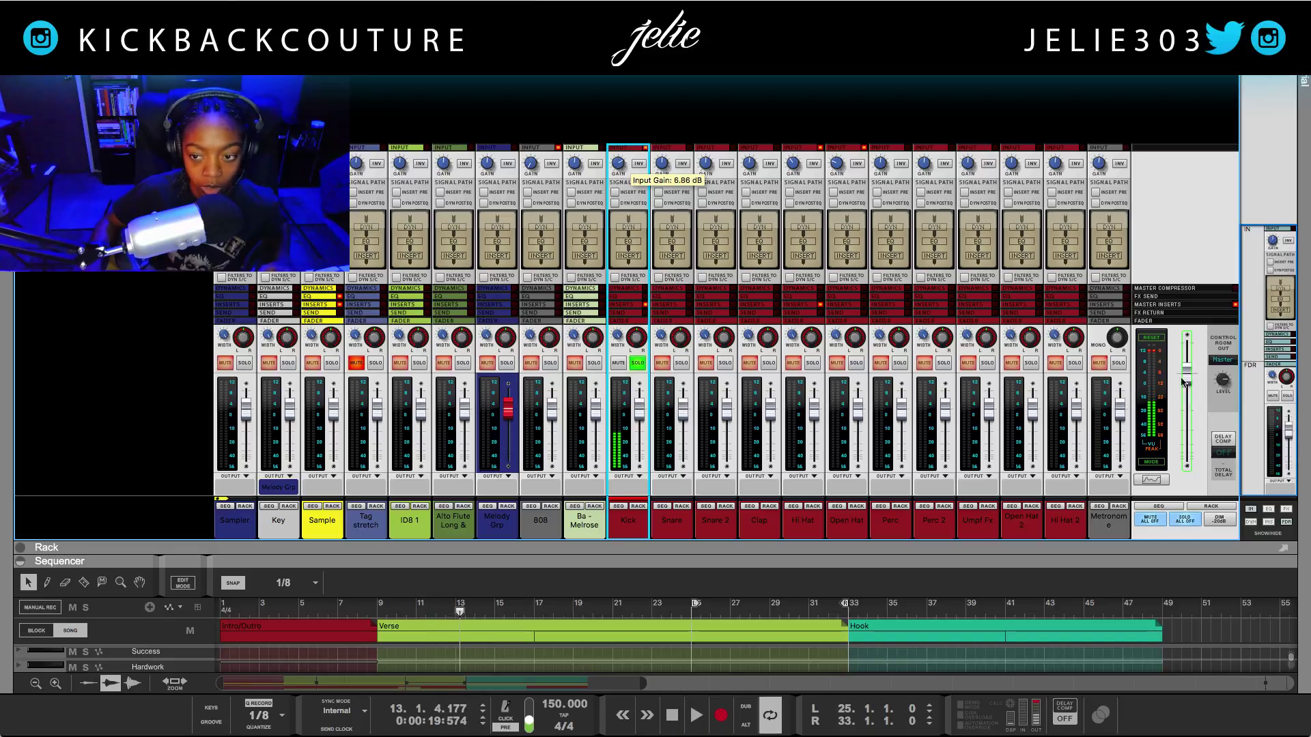
{"action": "left_click", "coordinate": [1159, 340]}
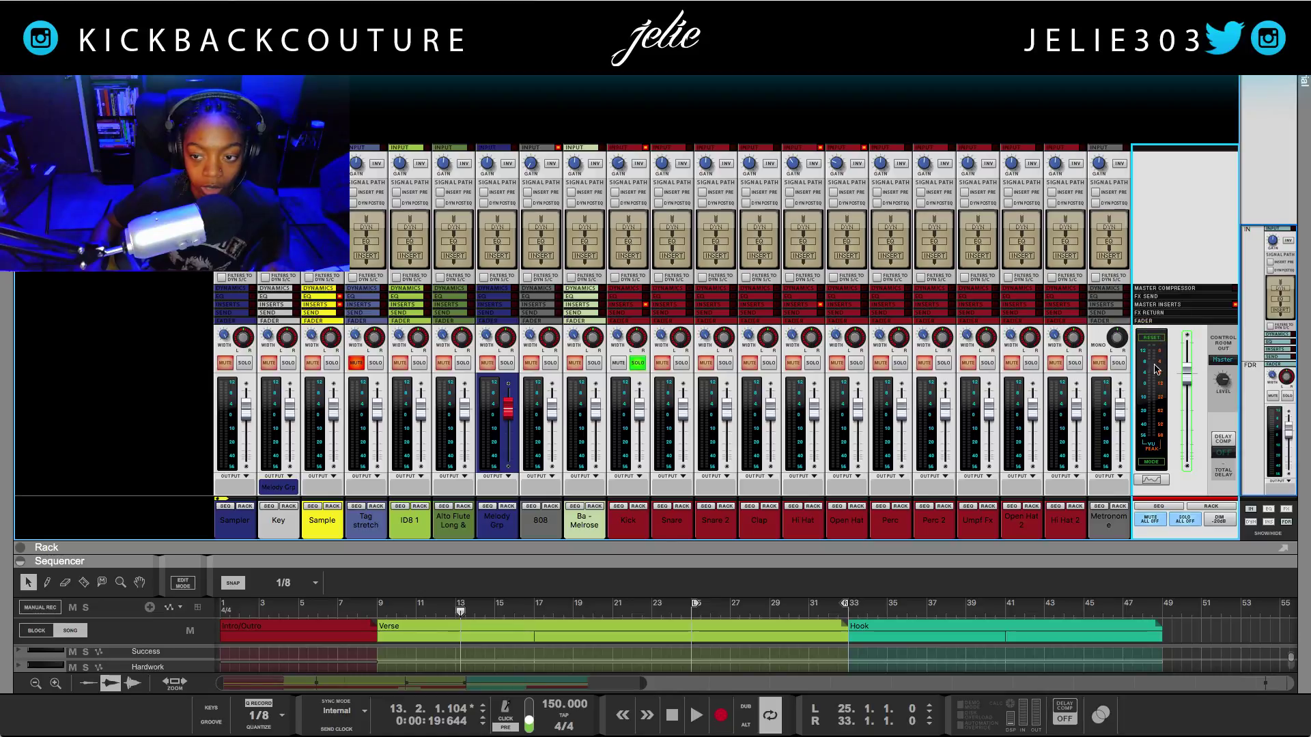
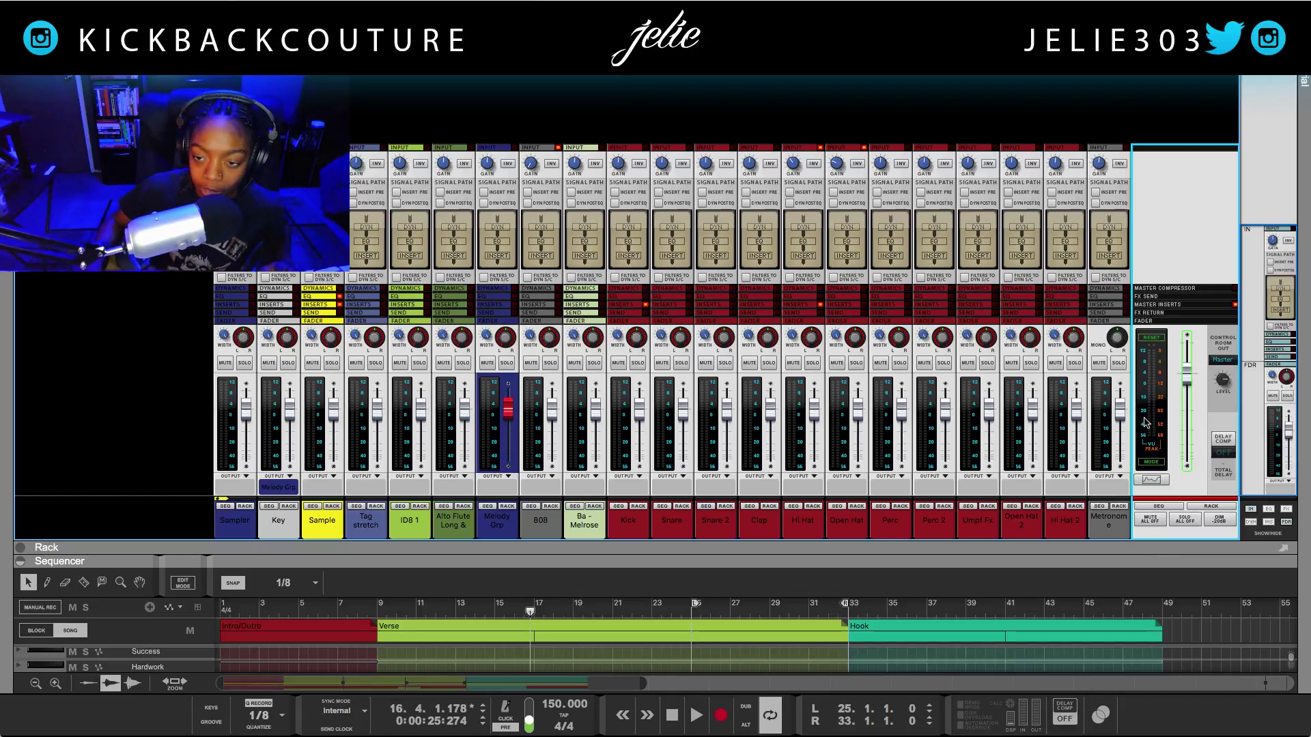
- Find the Hardware Interface in the rack and swap its Big Meter for the Audio I/O, More Audio and Advanced MIDI panels
{"action": "left_click_drag", "start_coordinate": [1135, 544], "coordinate": [1134, 89]}
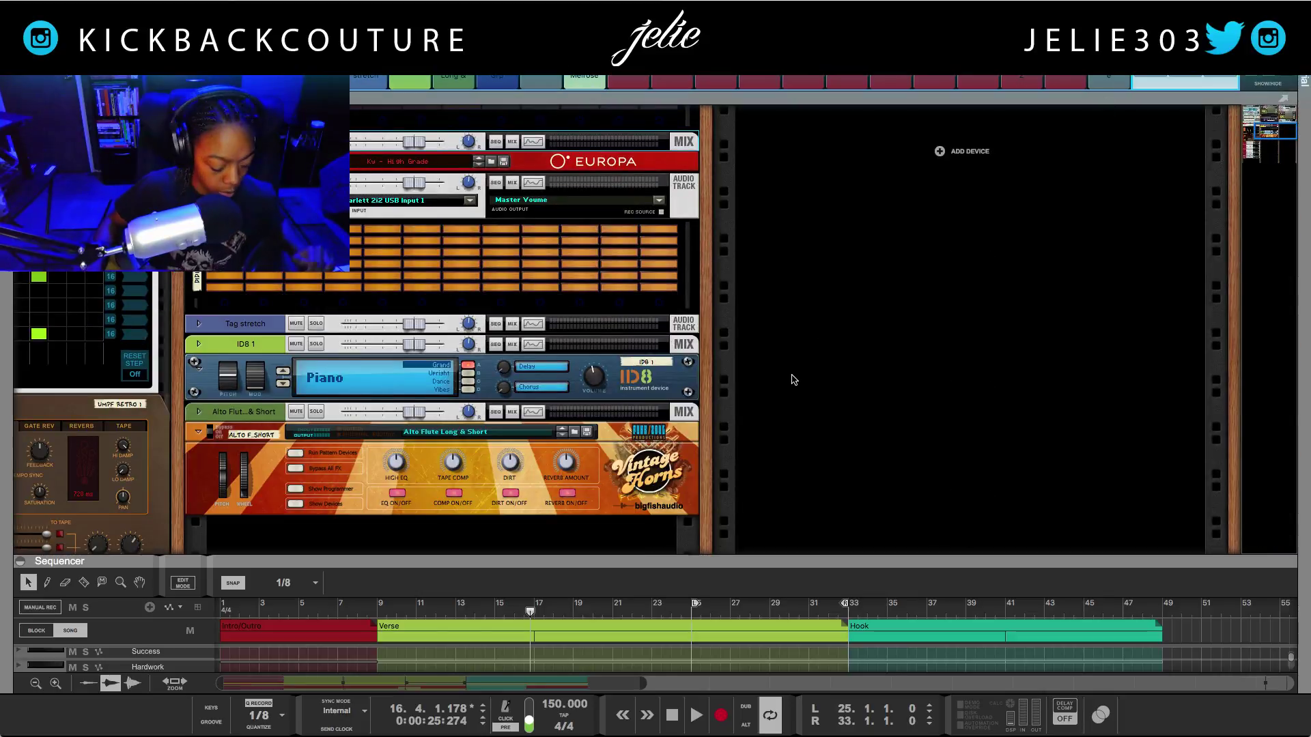
{"action": "scroll", "coordinate": [792, 375], "scroll_direction": "up", "scroll_amount": 2}
{"action": "scroll", "coordinate": [806, 306], "scroll_direction": "up", "scroll_amount": 10}
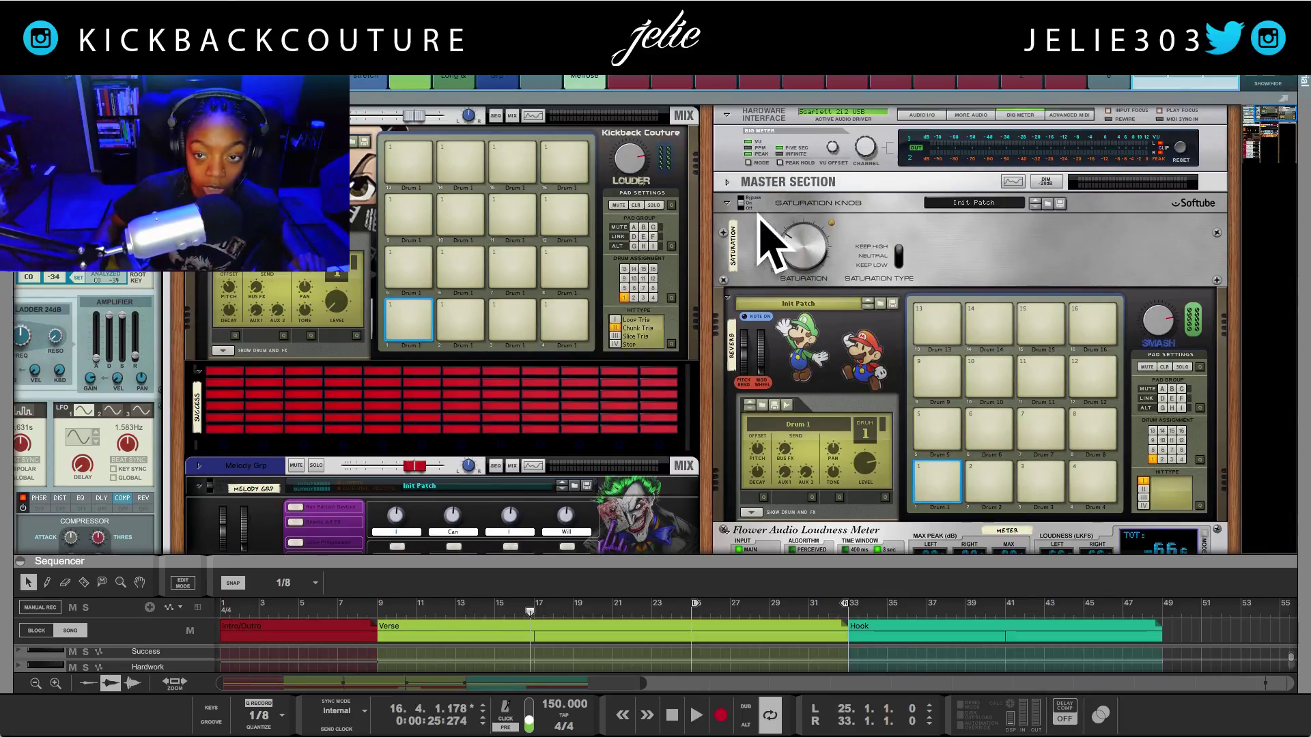
{"action": "left_click", "coordinate": [779, 141]}
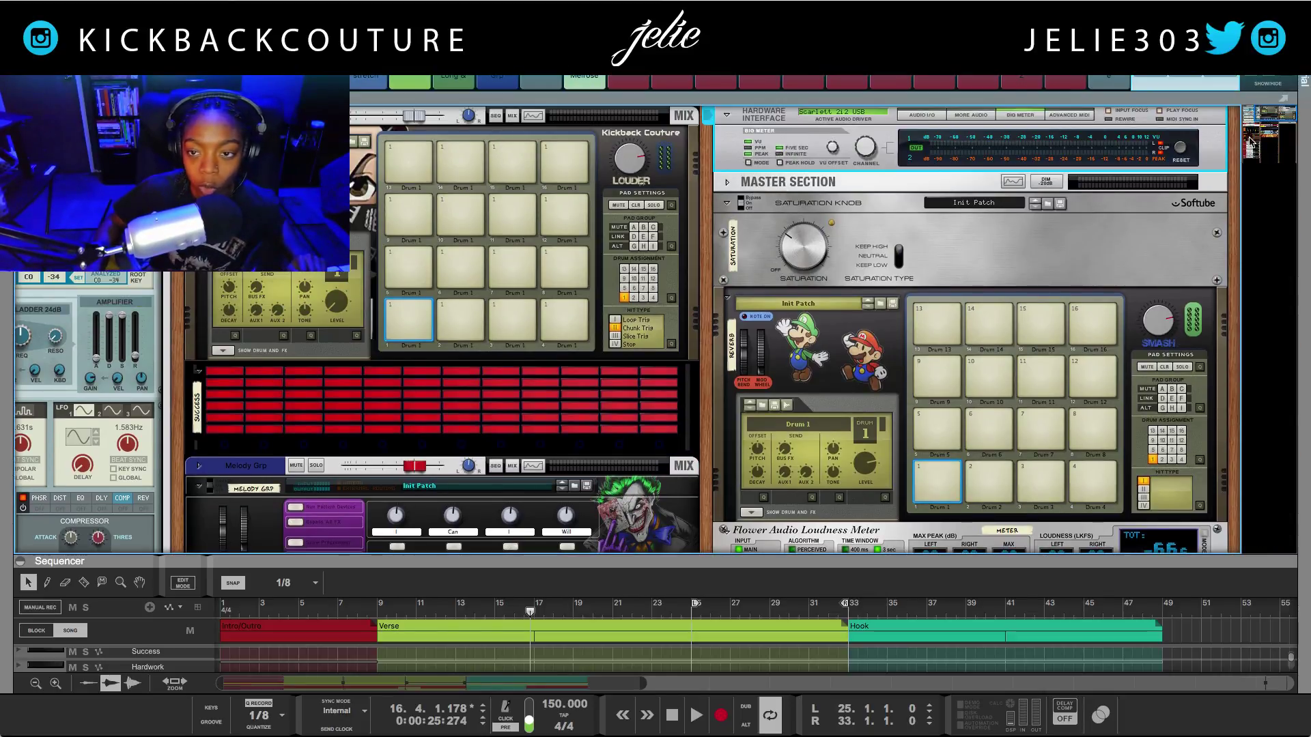
{"action": "left_click", "coordinate": [922, 114]}
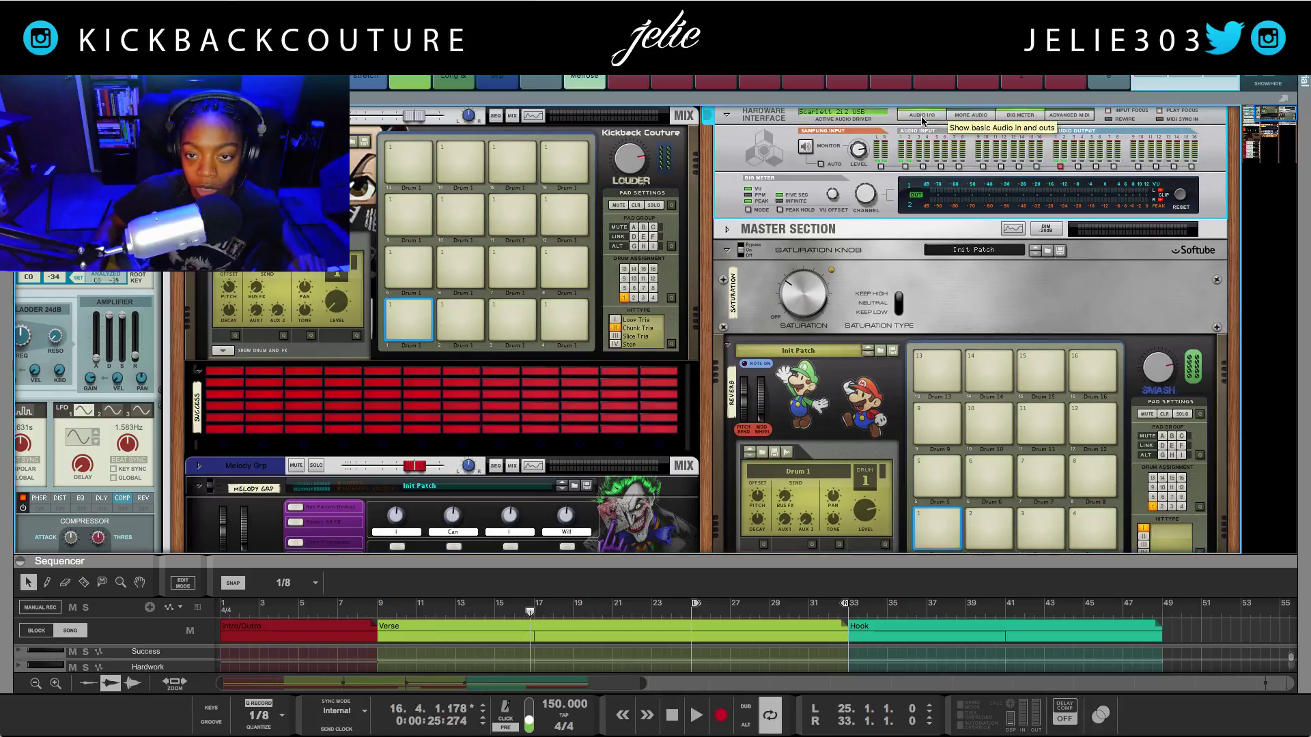
{"action": "left_click", "coordinate": [971, 115]}
{"action": "left_click", "coordinate": [1049, 119]}
{"action": "left_click", "coordinate": [1012, 115]}
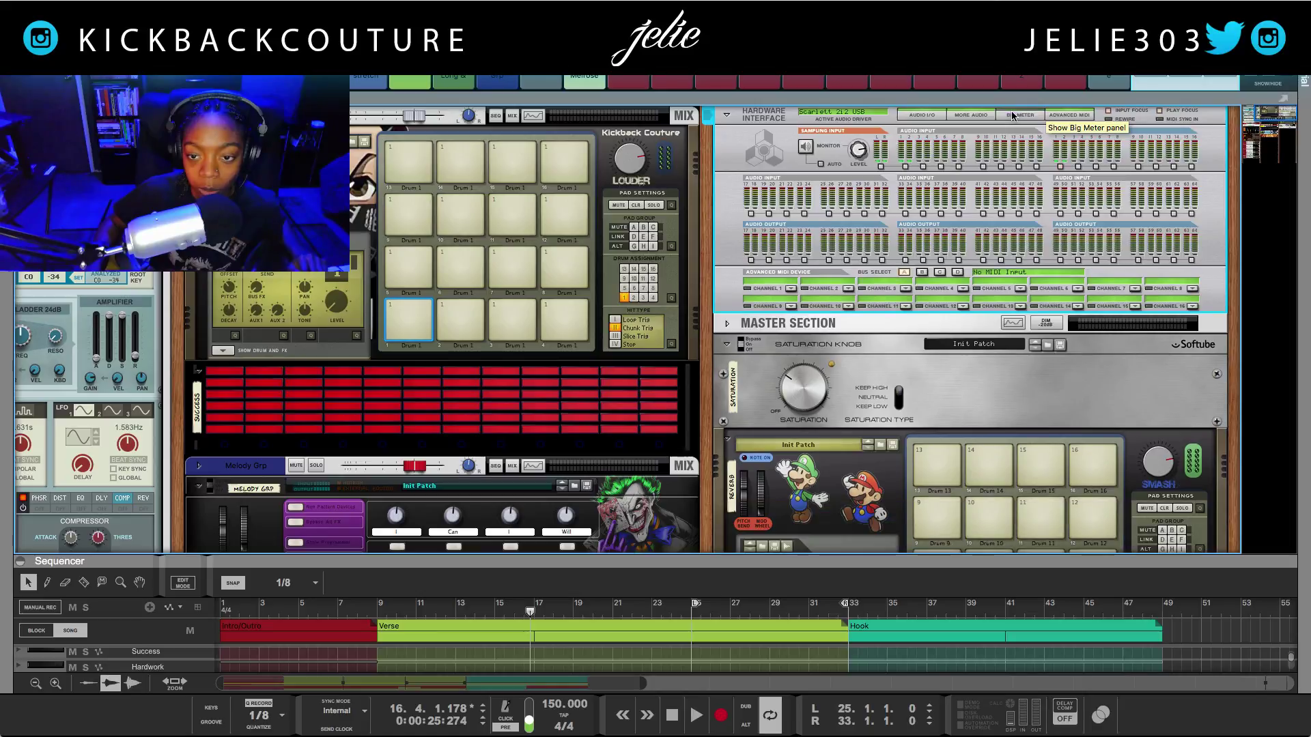
- Hide the Hardware Interface's Audio I/O, More Audio and Advanced MIDI panels and show only the Big Meter
{"action": "left_click", "coordinate": [921, 115]}
{"action": "left_click", "coordinate": [971, 113]}
{"action": "left_click", "coordinate": [1083, 117]}
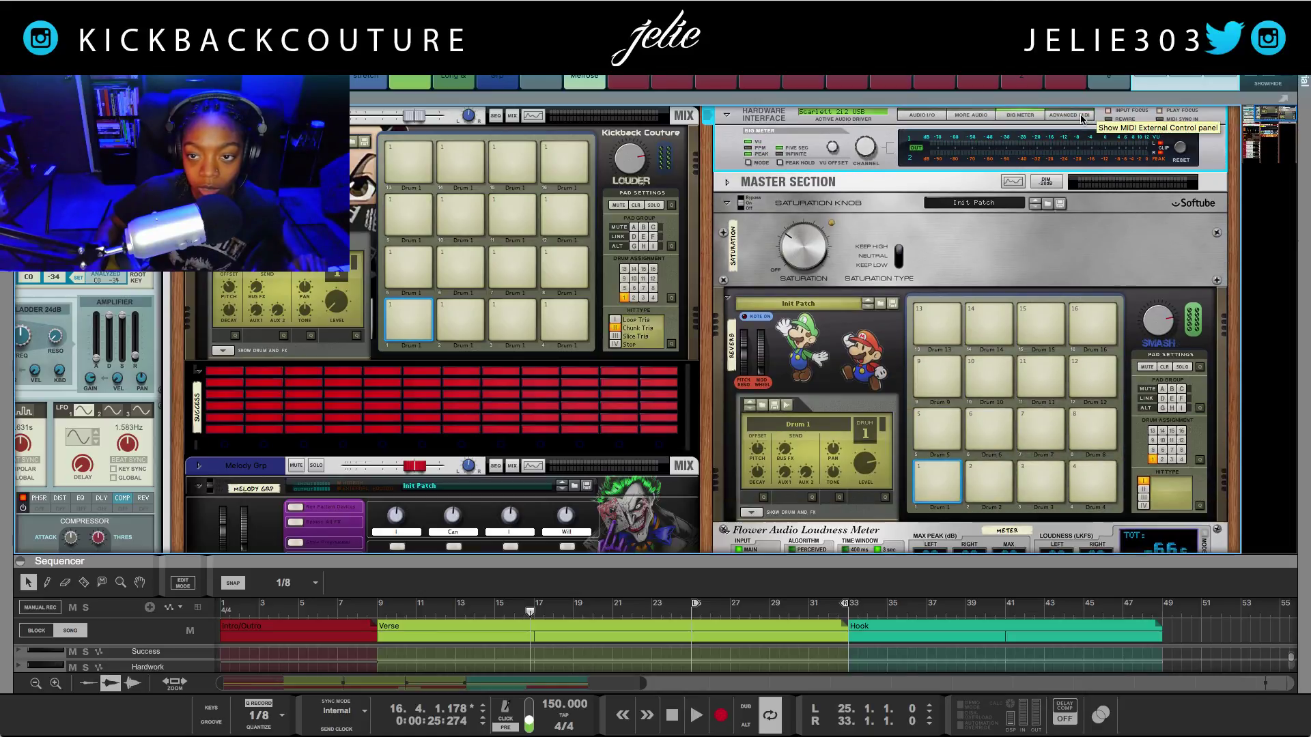
- Return to the full mixer view and cycle the master meter mode through PPM + Peak to PPM
{"action": "left_click_drag", "start_coordinate": [1130, 83], "coordinate": [1133, 627]}
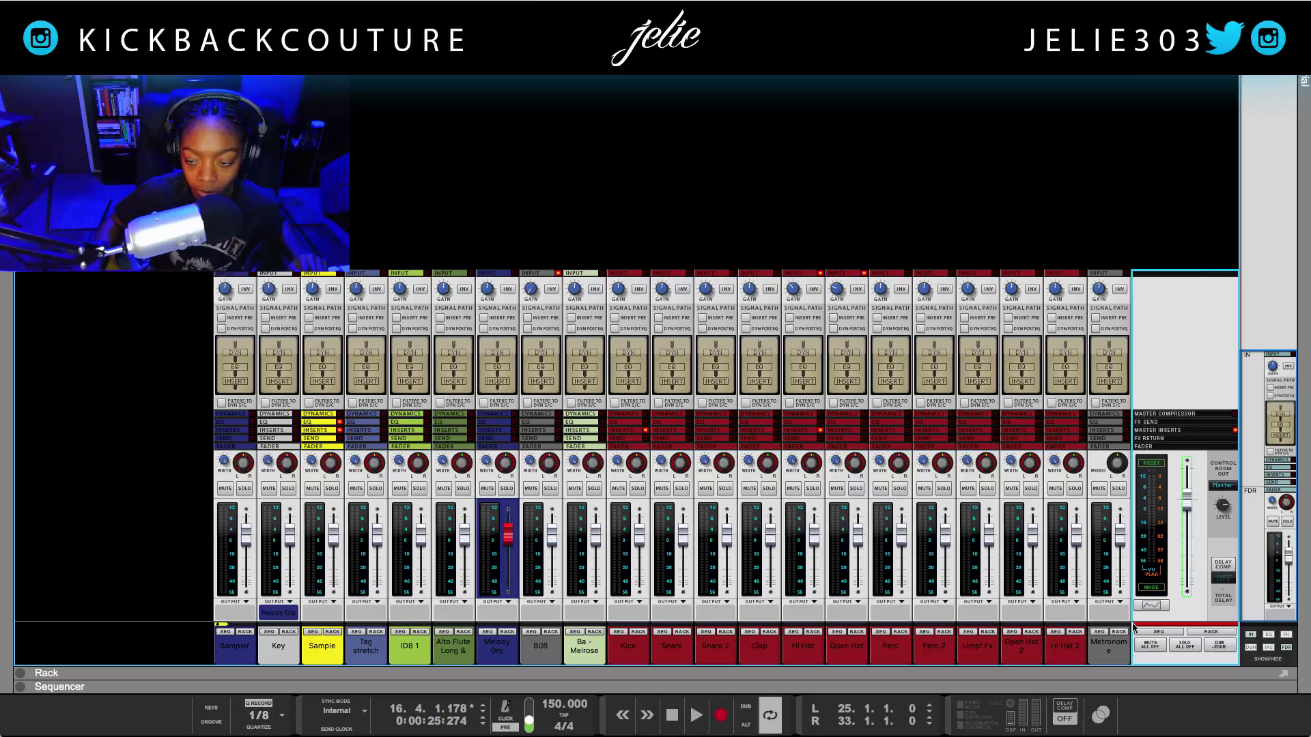
{"action": "left_click", "coordinate": [1152, 587]}
{"action": "left_click", "coordinate": [1152, 589]}
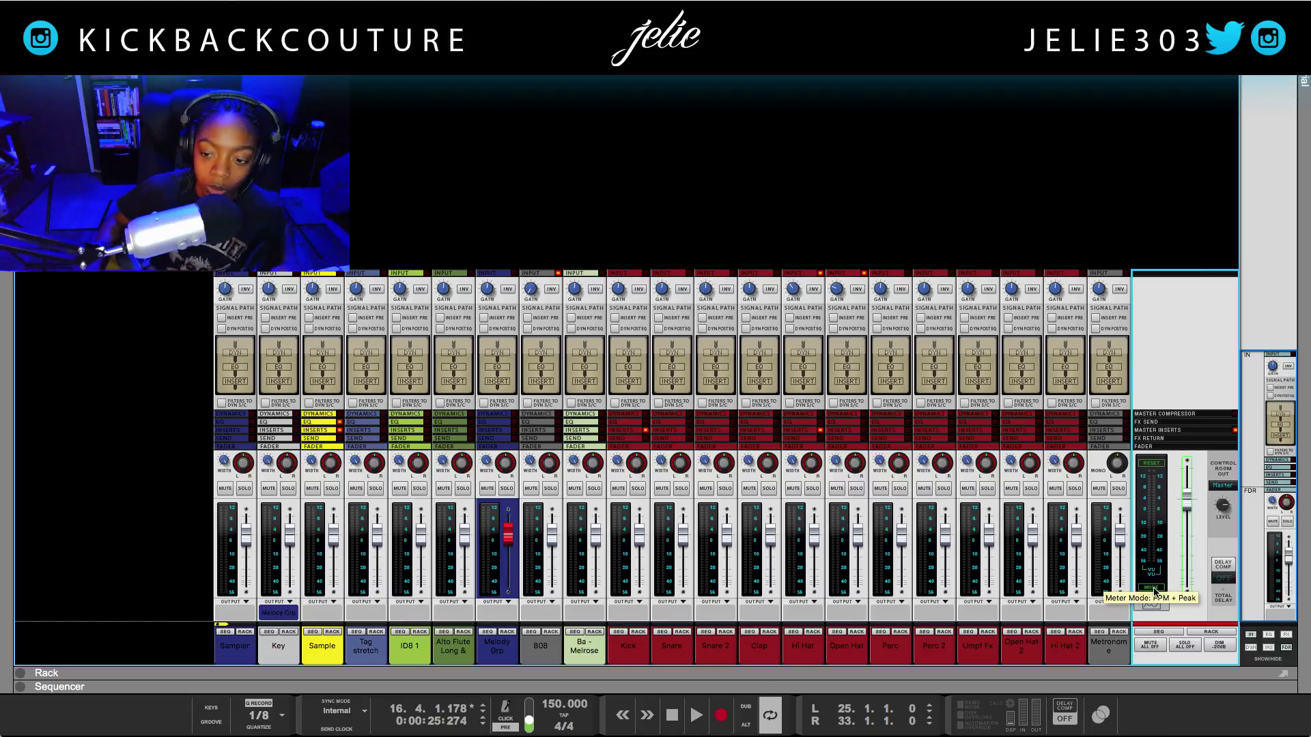
{"action": "left_click", "coordinate": [1152, 589]}
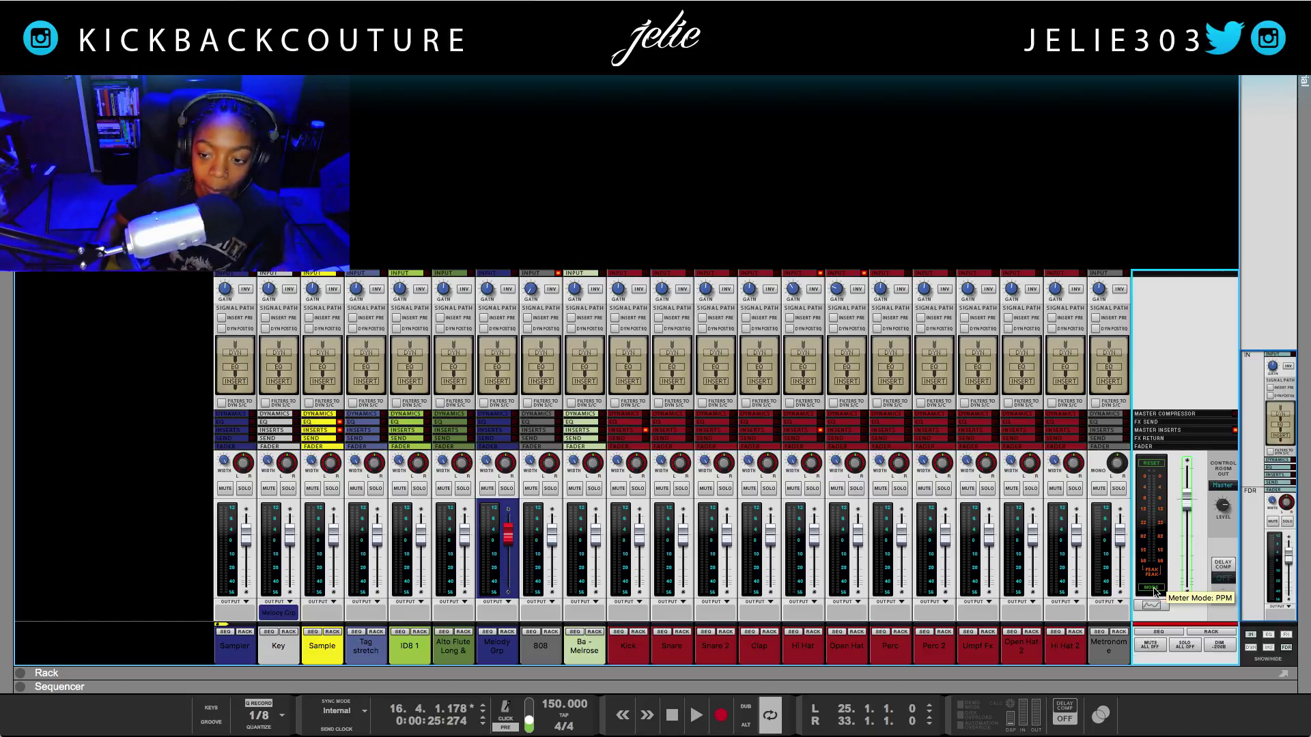
- Cycle the master section's meter mode through PPM + Peak to VU, and check the master fader's level
{"action": "left_click", "coordinate": [1152, 588]}
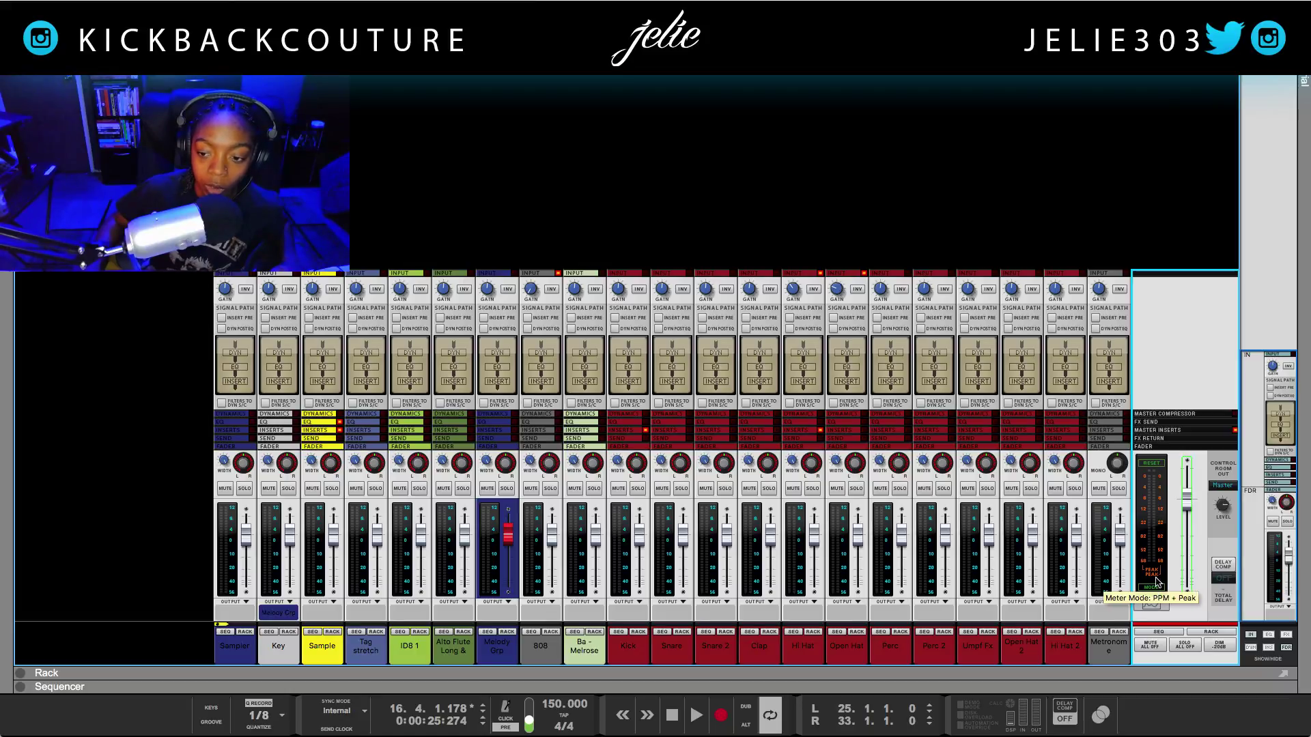
{"action": "left_click", "coordinate": [1154, 586]}
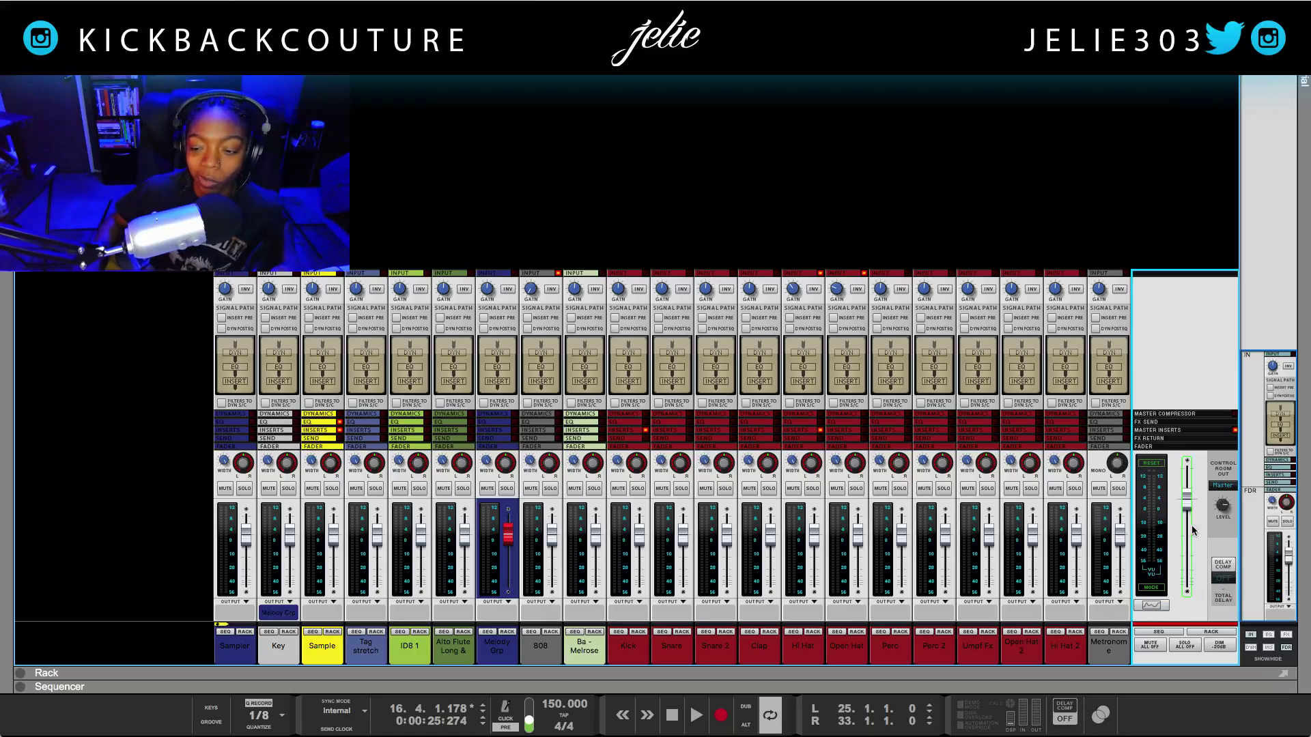
{"action": "mouse_move", "coordinate": [1184, 517]}
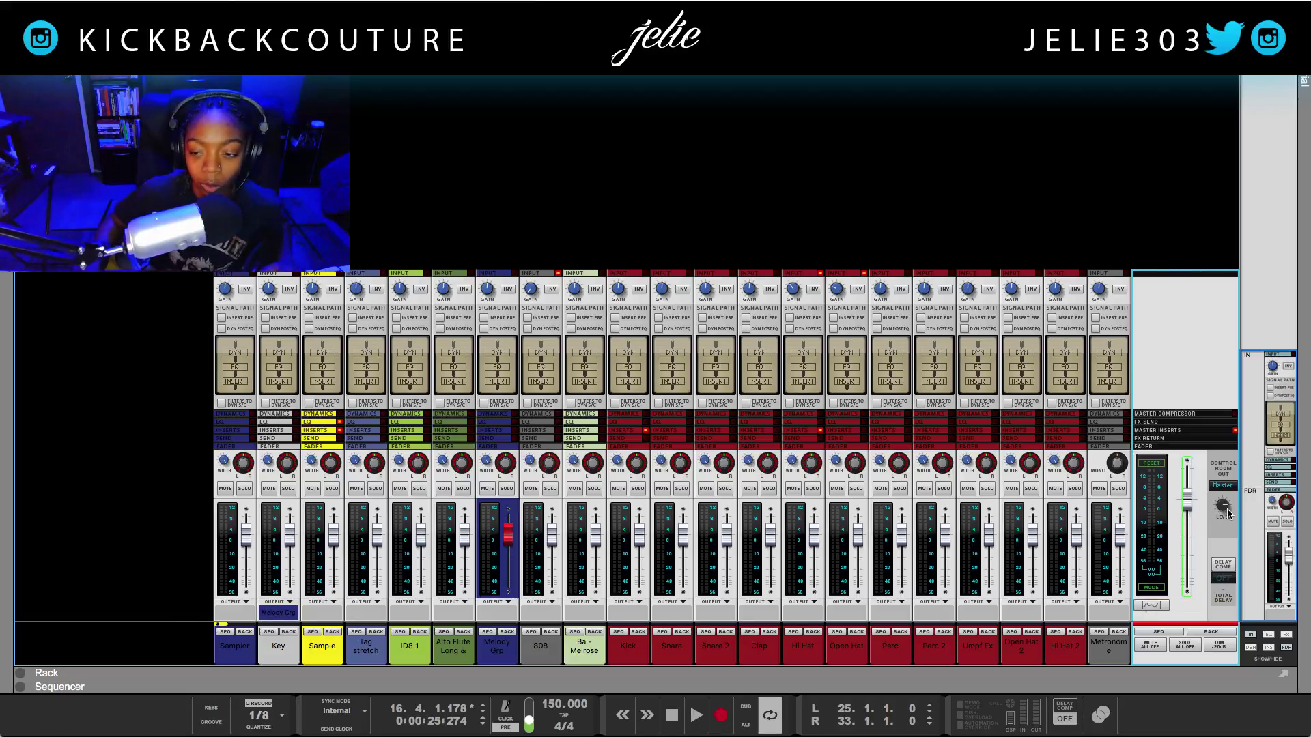
{"action": "mouse_move", "coordinate": [1225, 512]}
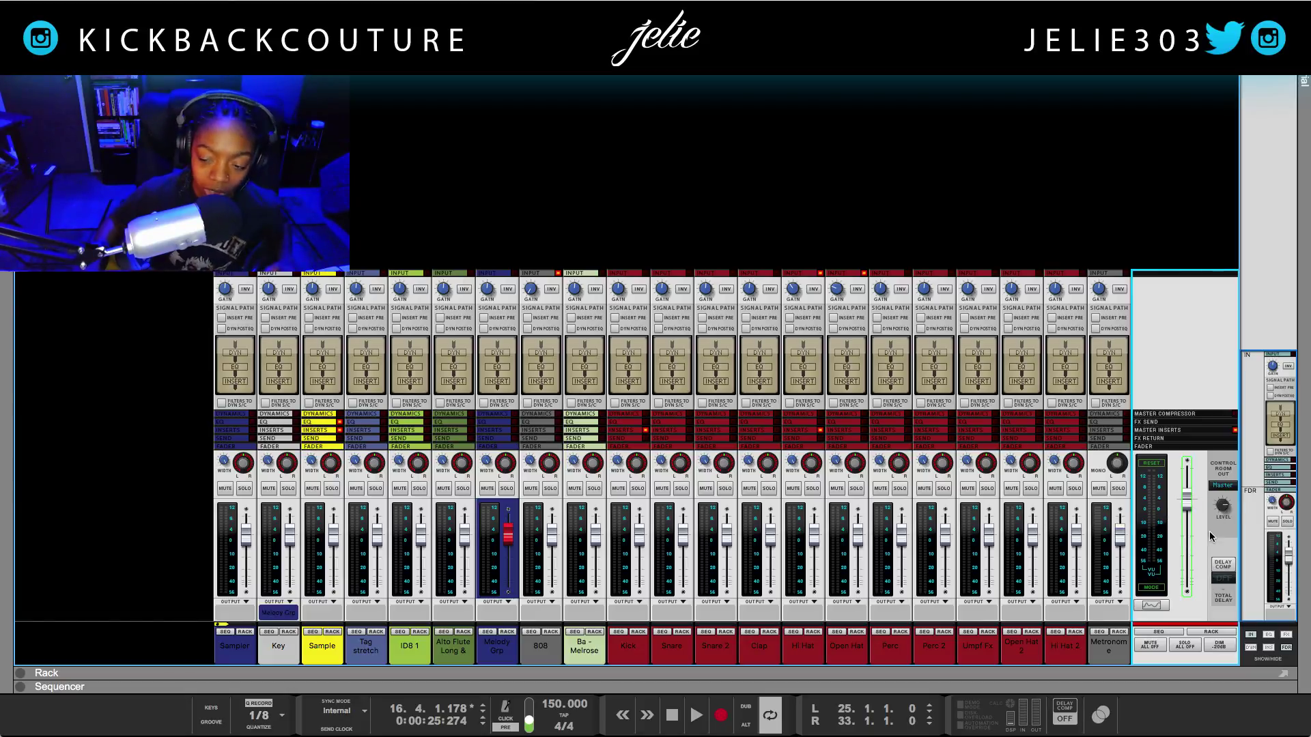
{"action": "left_click", "coordinate": [1185, 508]}
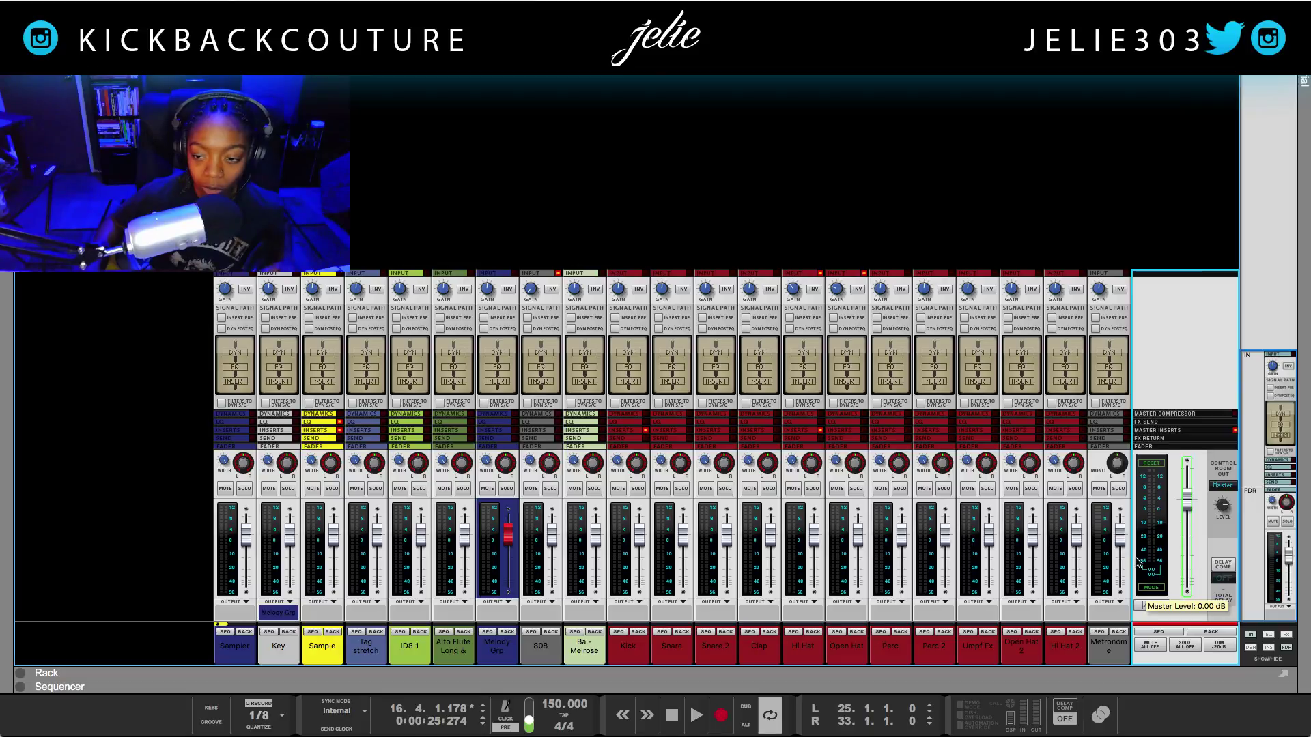
- Find and select the Master Level automation clip at bar 135 in the sequencer, and return to the full mixer view
{"action": "left_click_drag", "start_coordinate": [1091, 690], "coordinate": [1096, 96]}
{"action": "scroll", "coordinate": [1059, 475], "scroll_direction": "up", "scroll_amount": 2}
{"action": "scroll", "coordinate": [1038, 444], "scroll_direction": "right", "scroll_amount": 6}
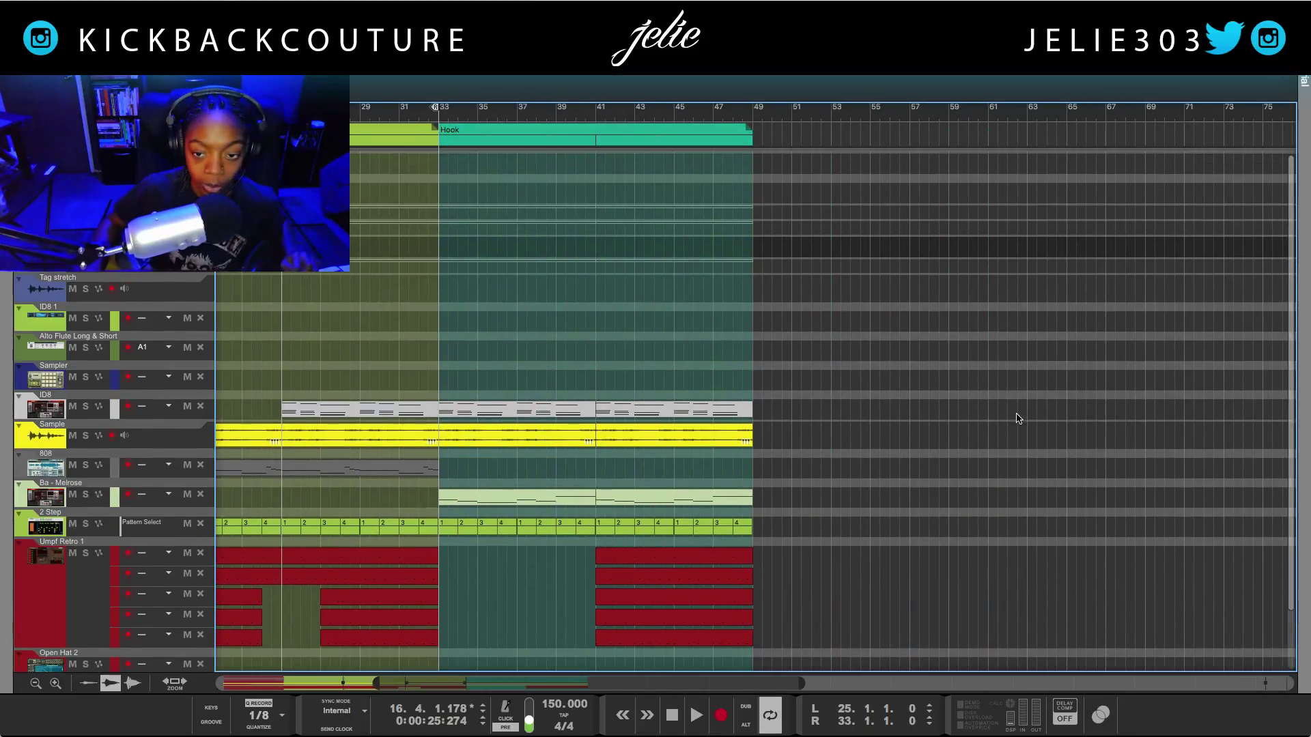
{"action": "scroll", "coordinate": [696, 317], "scroll_direction": "left", "scroll_amount": 4}
{"action": "scroll", "coordinate": [676, 318], "scroll_direction": "left", "scroll_amount": 3}
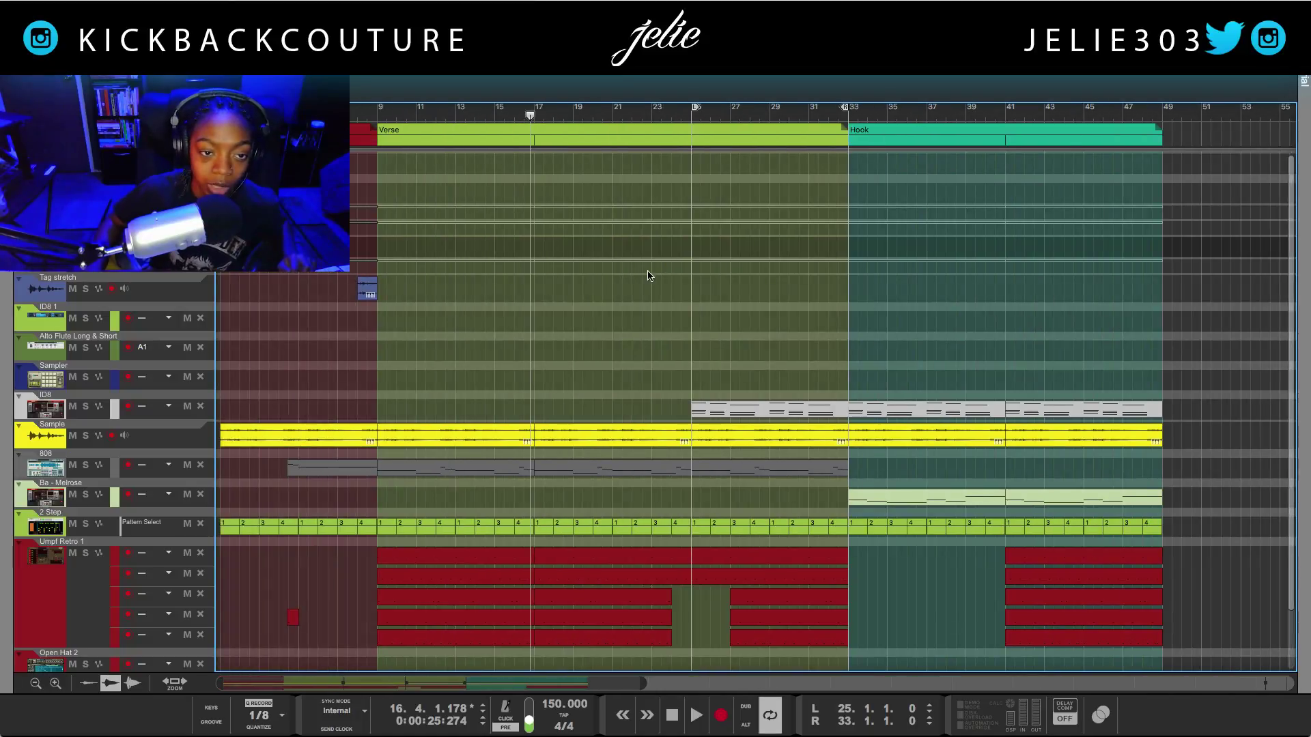
{"action": "scroll", "coordinate": [647, 272], "scroll_direction": "right", "scroll_amount": 15}
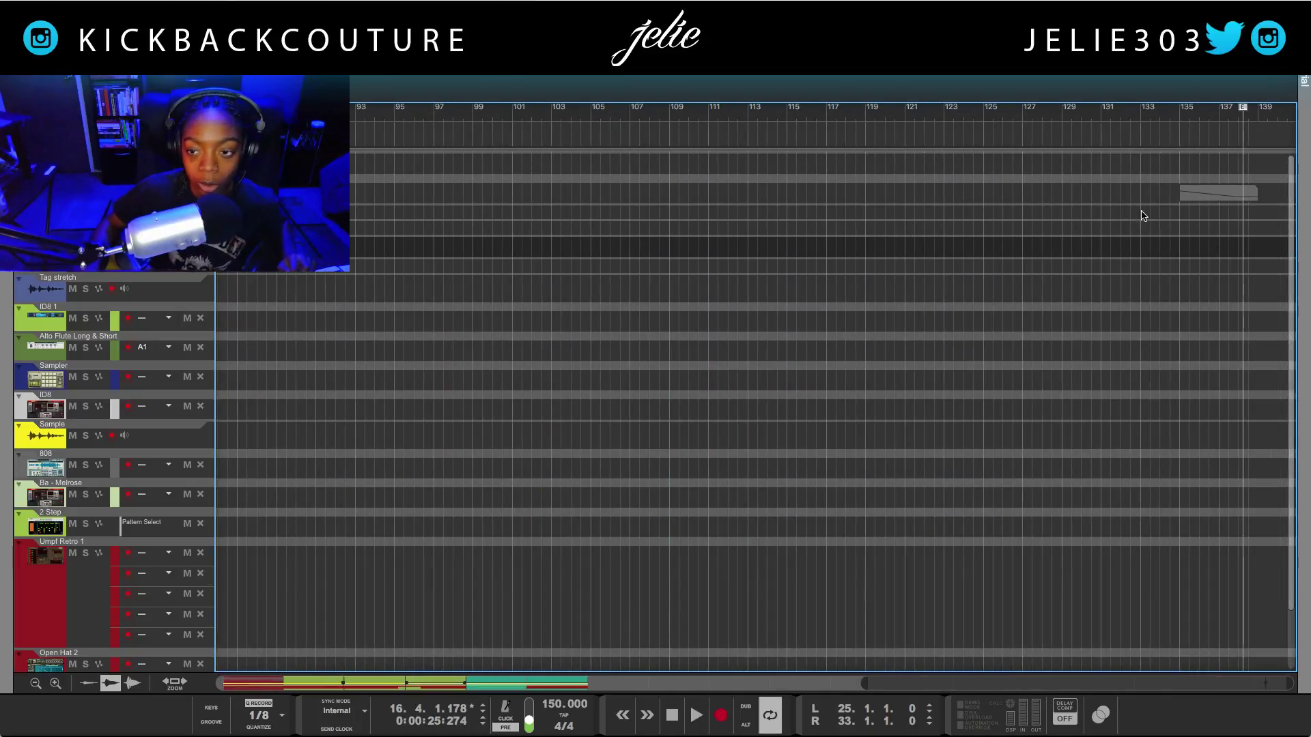
{"action": "left_click", "coordinate": [1236, 197]}
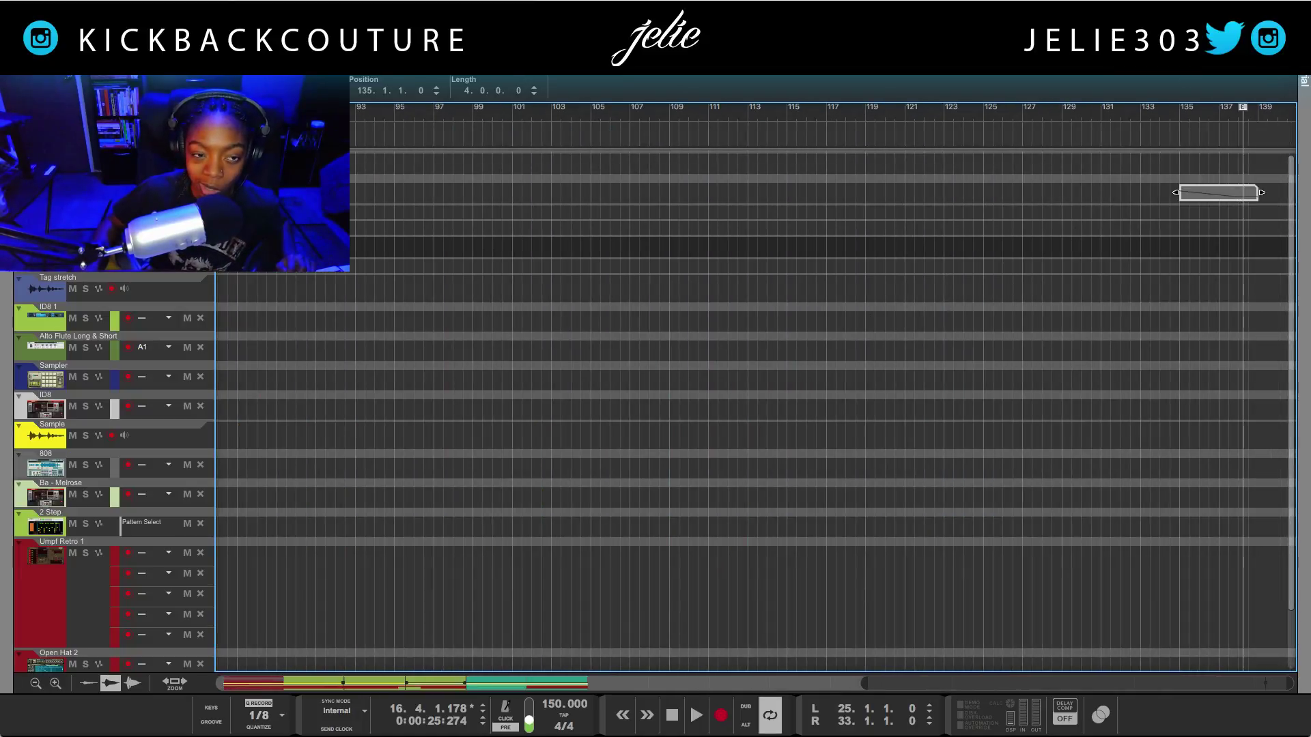
{"action": "key", "text": "F6"}
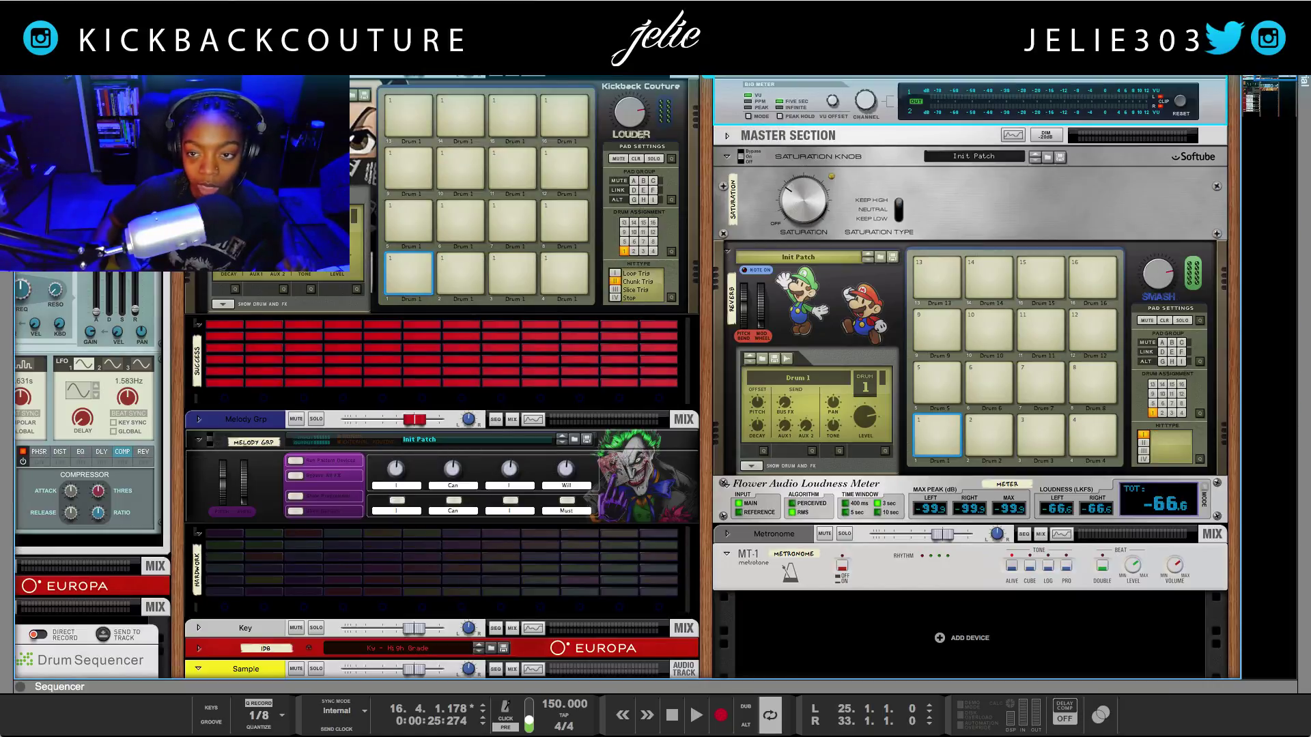
{"action": "scroll", "coordinate": [1133, 399], "scroll_direction": "up", "scroll_amount": 1}
{"action": "key", "text": "F5"}
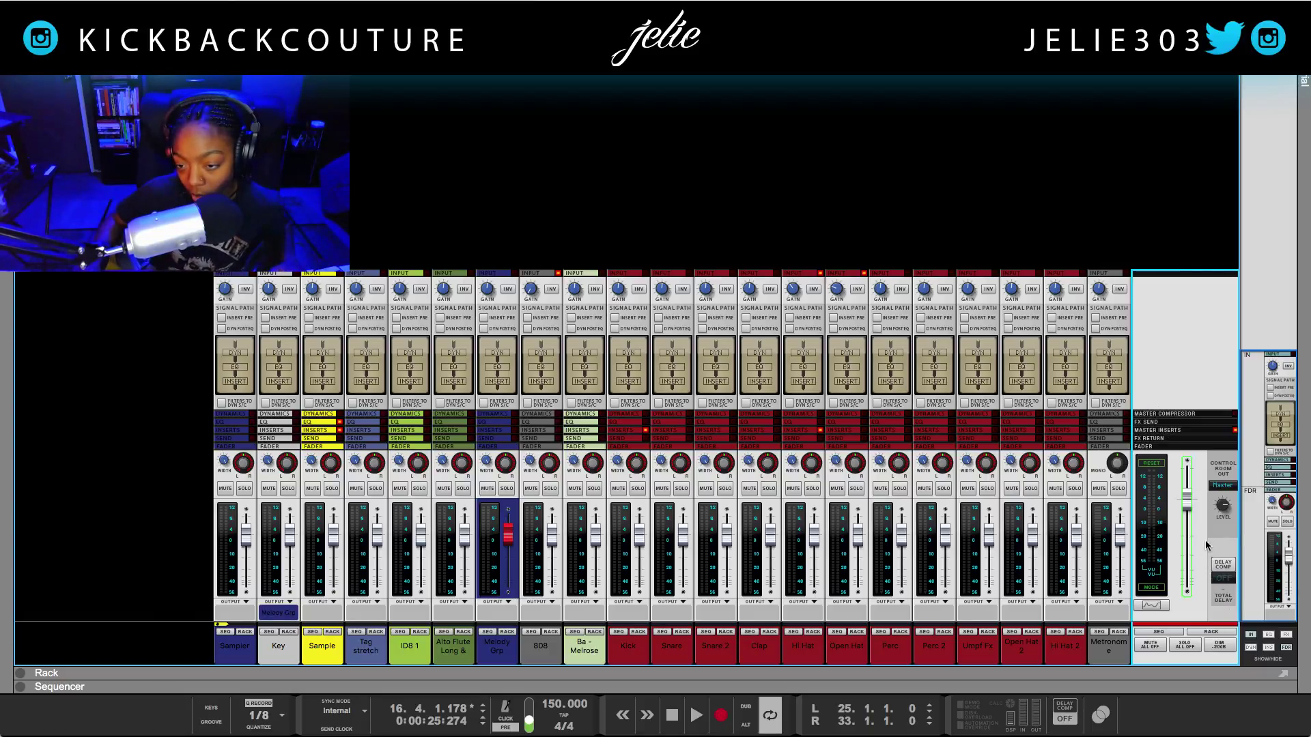
- Turn the master section's delay compensation on and off again
{"action": "left_click", "coordinate": [1221, 567]}
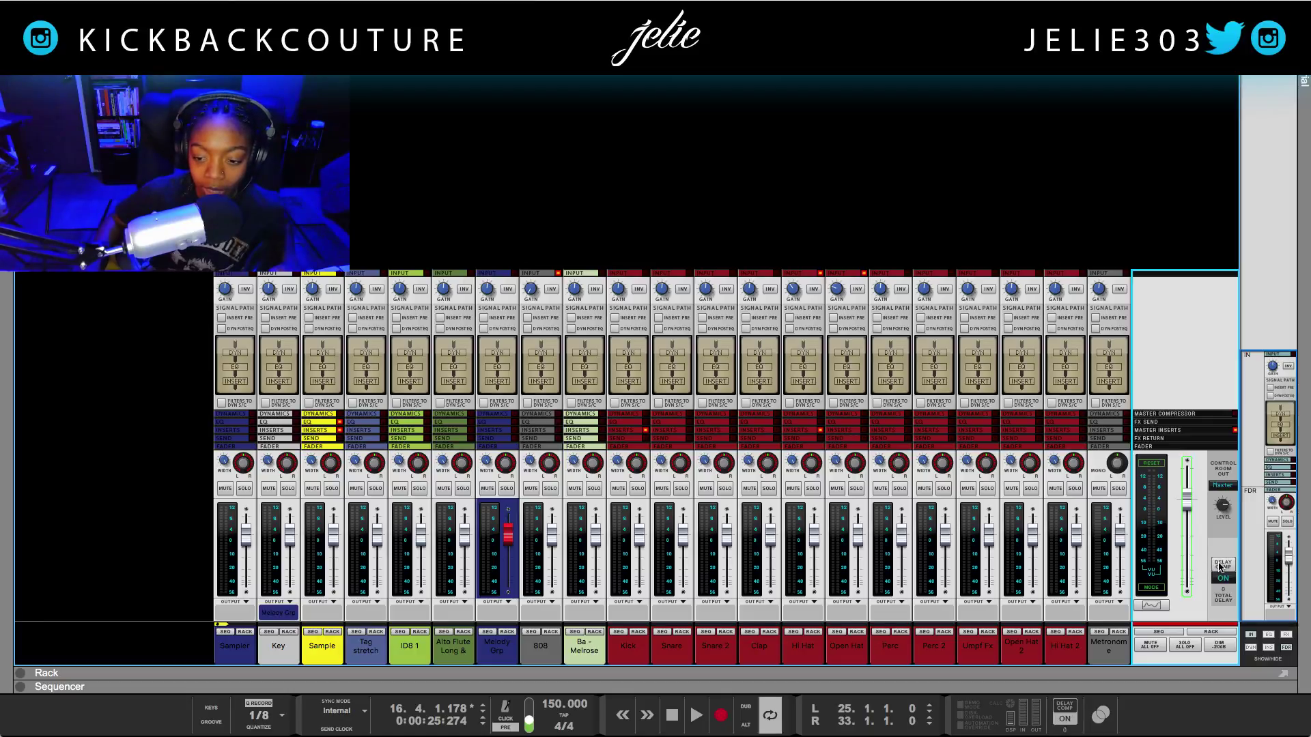
{"action": "left_click", "coordinate": [1221, 566]}
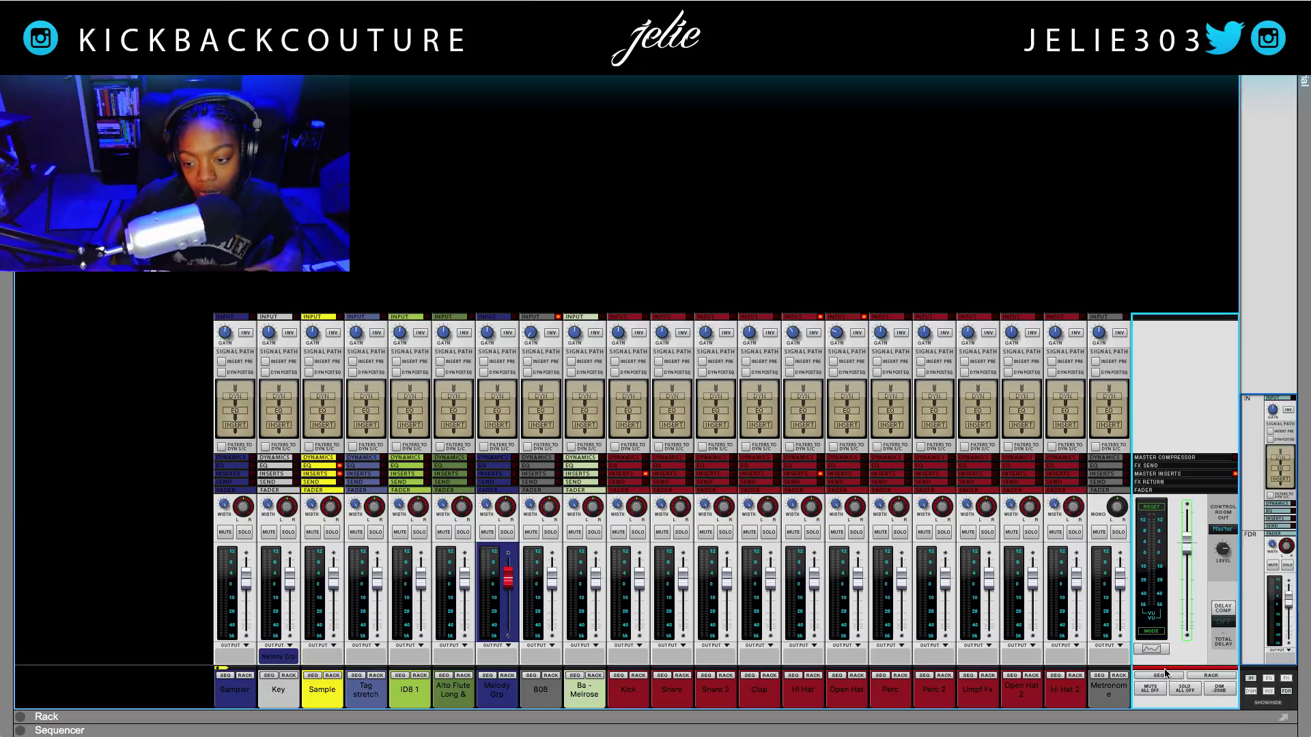
- Select the master section in the mixer, show its sequencer track, and select the Master Volume track
{"action": "left_click", "coordinate": [1113, 697]}
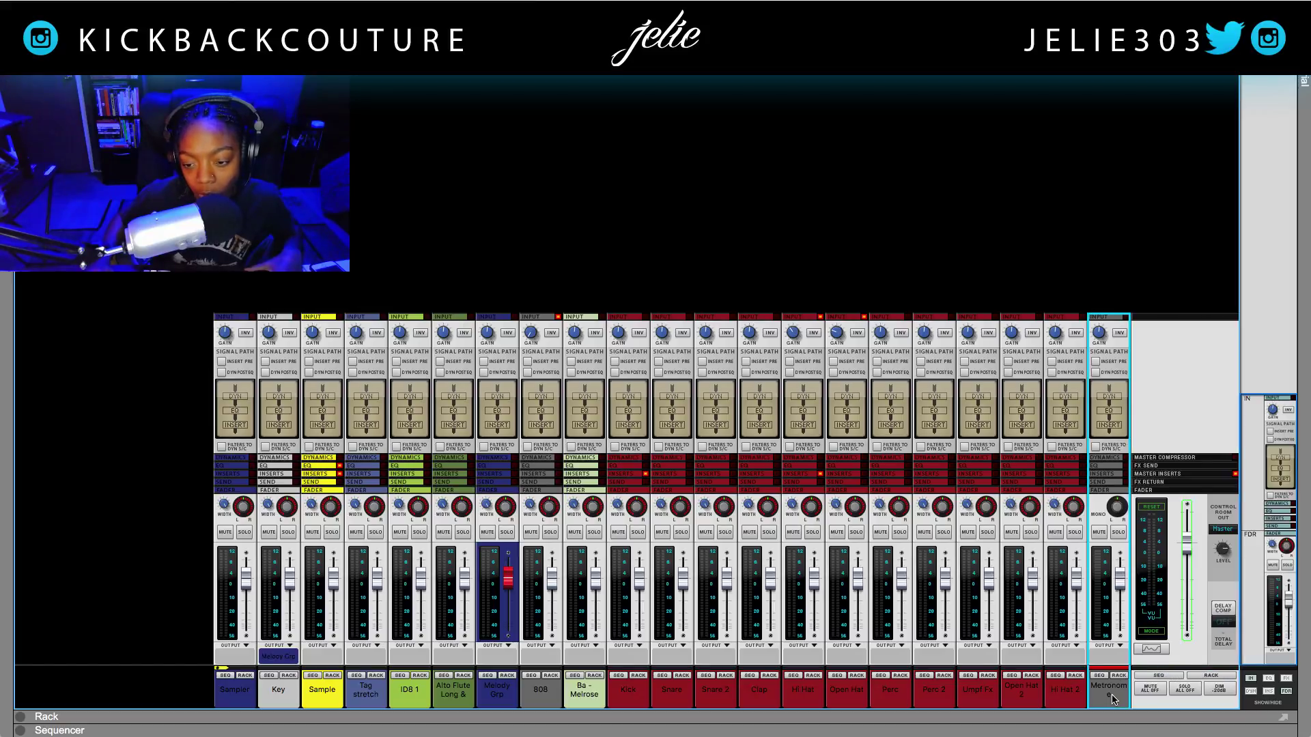
{"action": "left_click", "coordinate": [1180, 663]}
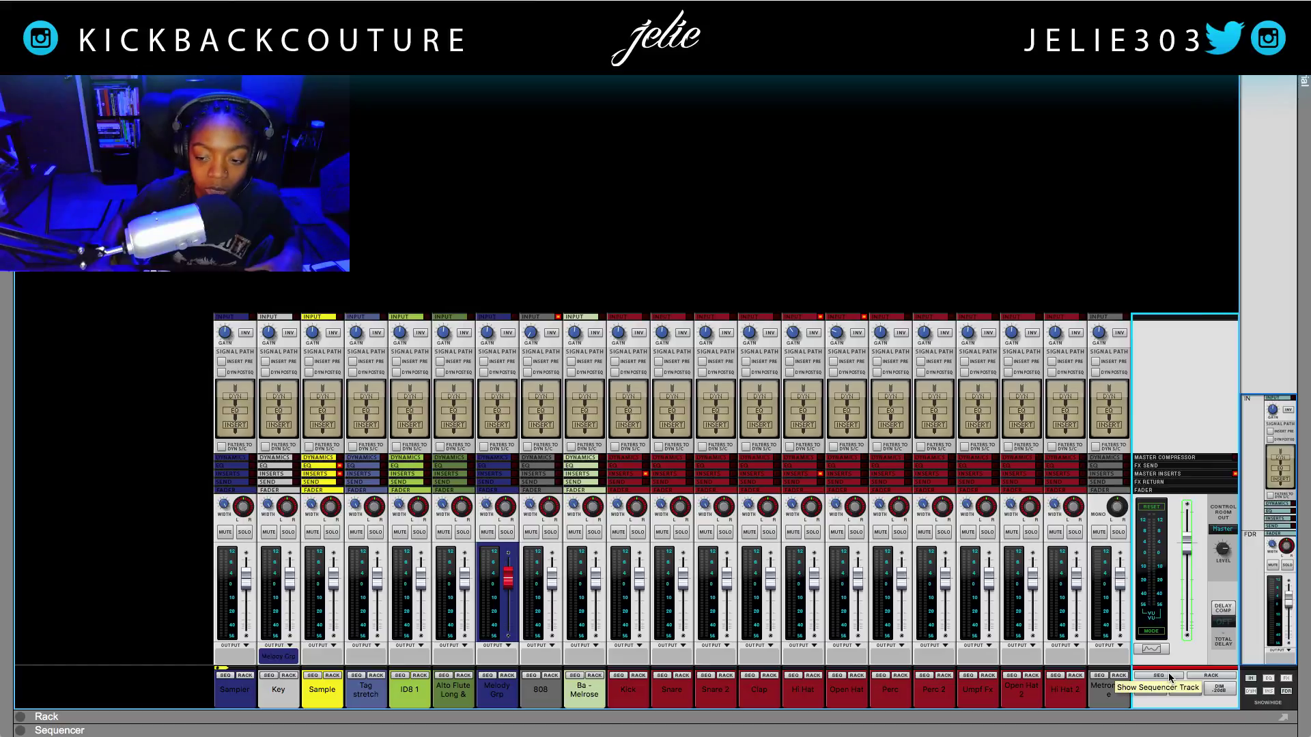
{"action": "left_click", "coordinate": [1170, 676]}
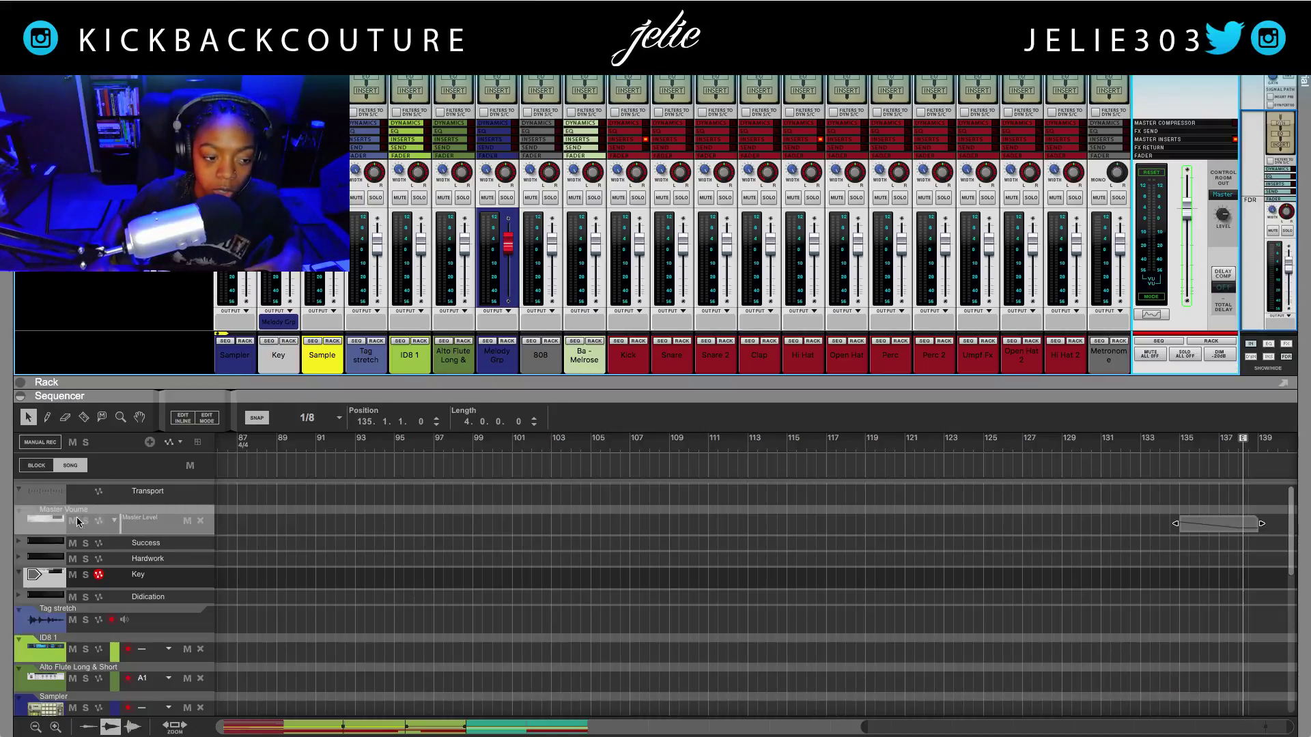
{"action": "left_click", "coordinate": [42, 520]}
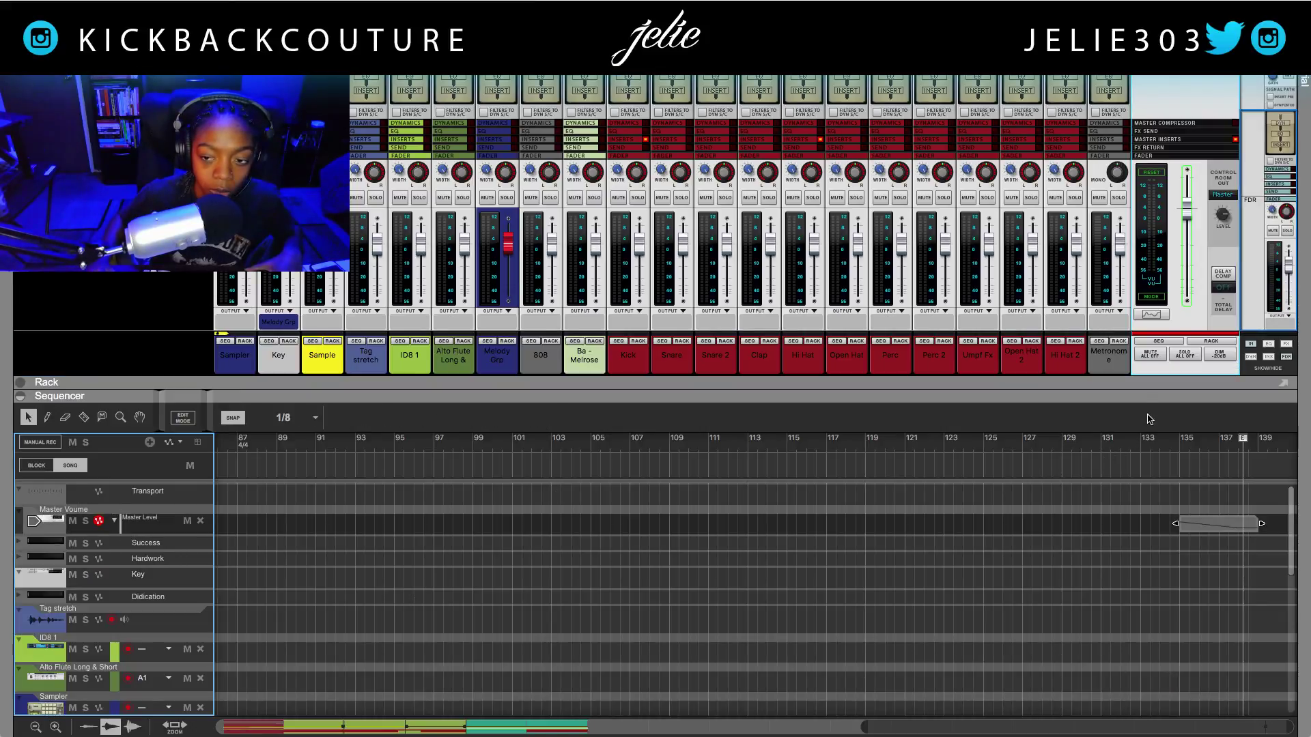
{"action": "right_click", "coordinate": [1143, 366]}
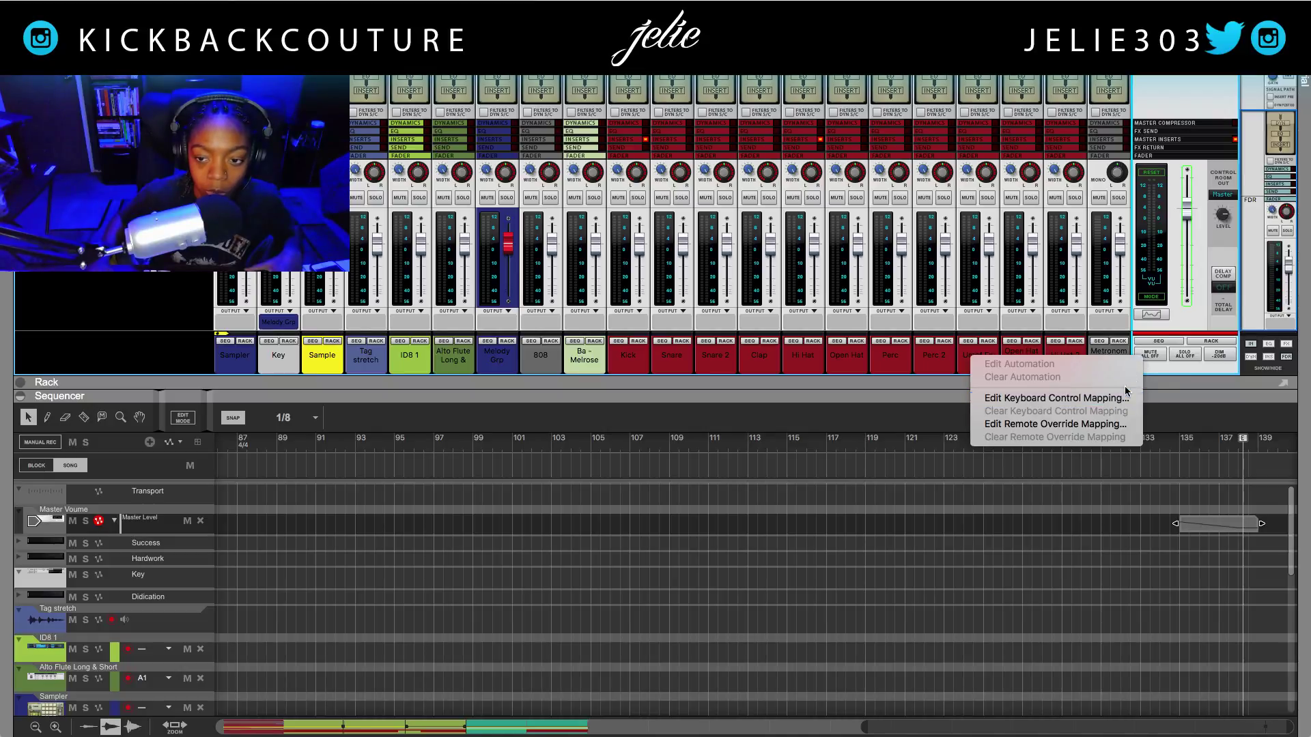
{"action": "left_click", "coordinate": [1154, 380]}
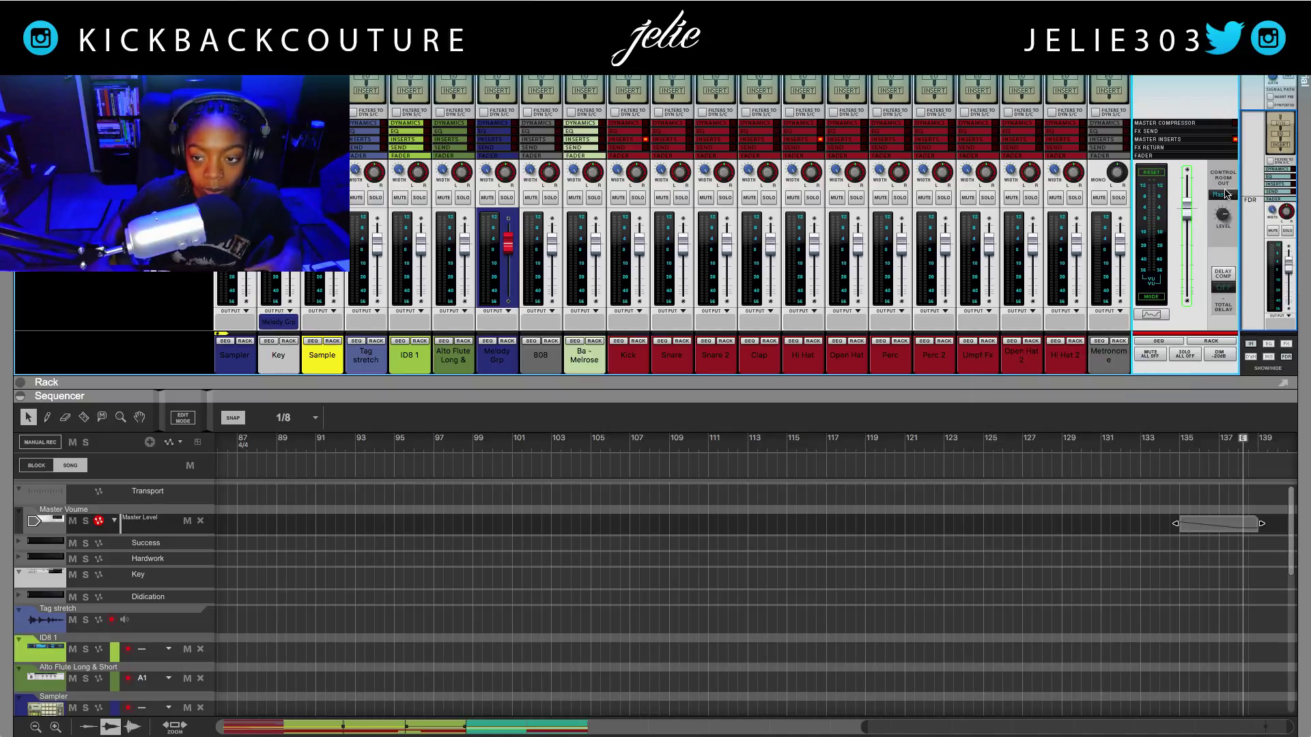
- Show the Master Section device in the rack from the mixer, and enlarge the mixer again
{"action": "right_click", "coordinate": [1223, 218]}
{"action": "left_click", "coordinate": [1234, 243]}
{"action": "left_click", "coordinate": [1208, 341]}
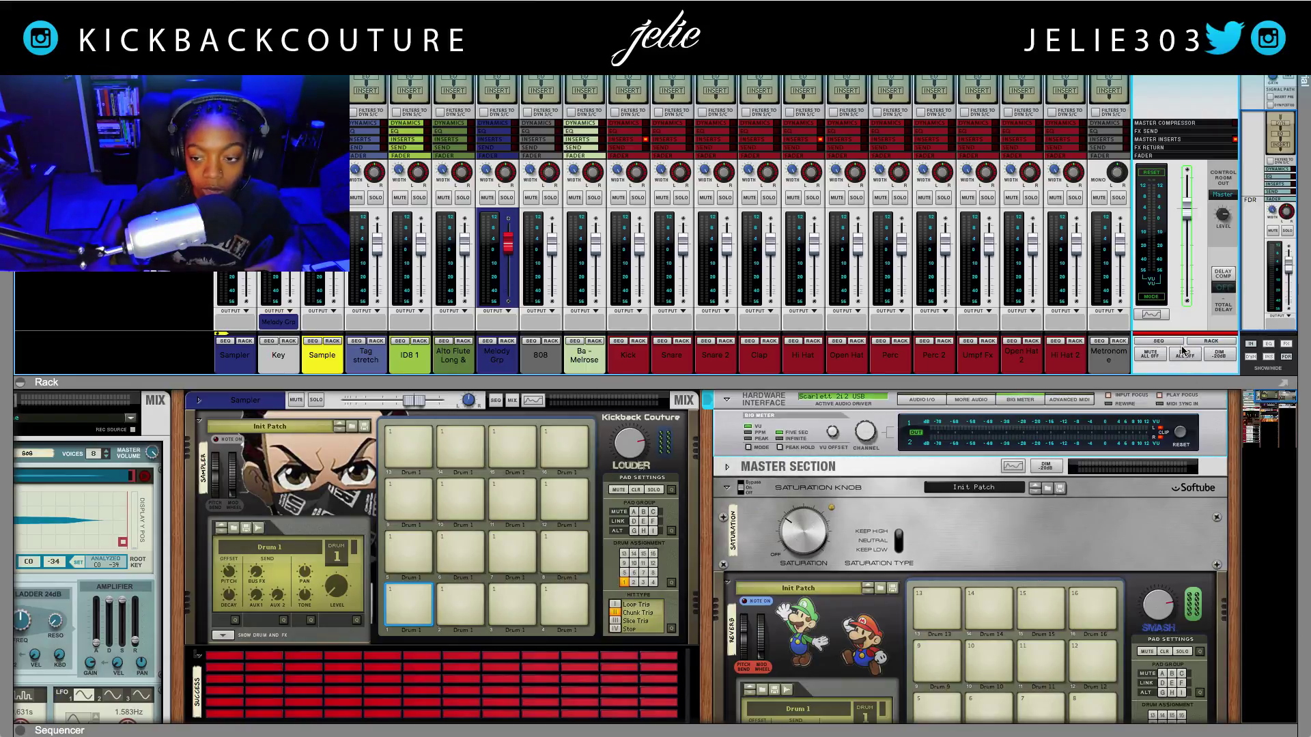
{"action": "left_click_drag", "start_coordinate": [1176, 384], "coordinate": [1169, 591]}
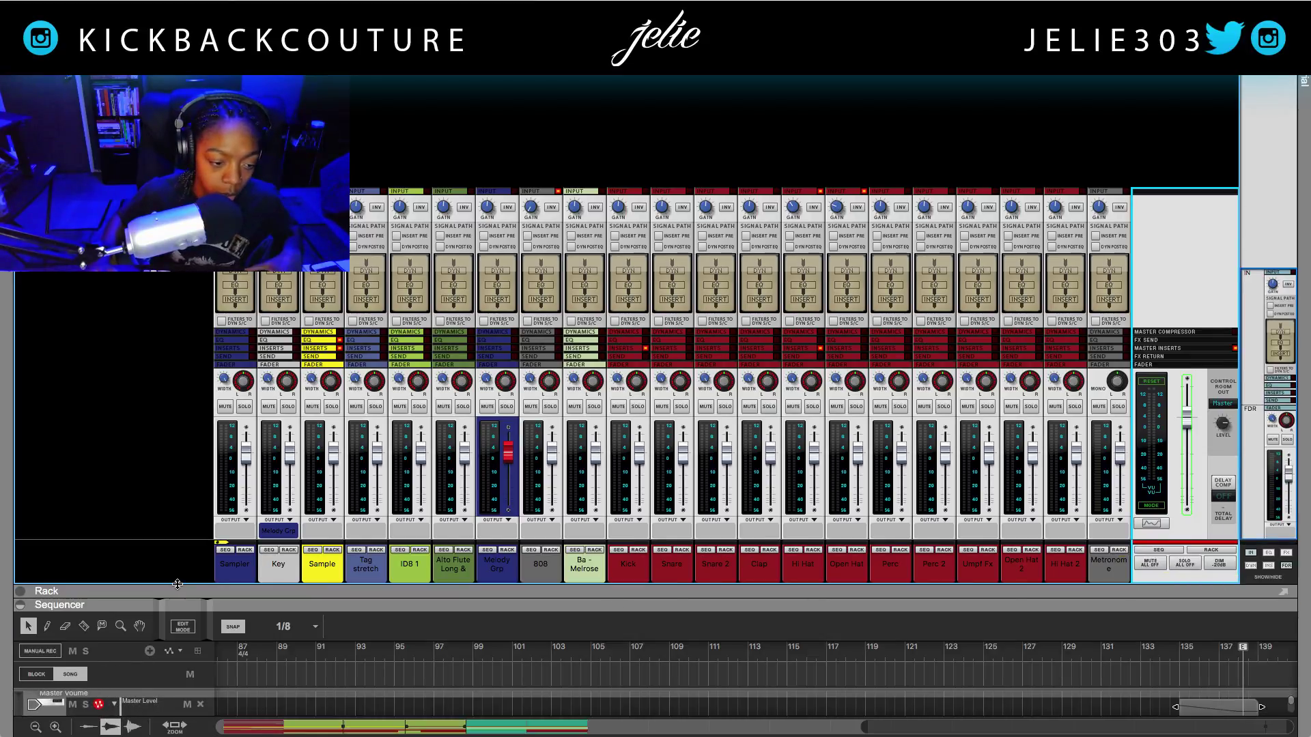
- Browse the Master Volume track's automation parameters, including Sends and Performance, and return to the full mixer view
{"action": "left_click_drag", "start_coordinate": [183, 607], "coordinate": [183, 393]}
{"action": "left_click", "coordinate": [155, 490]}
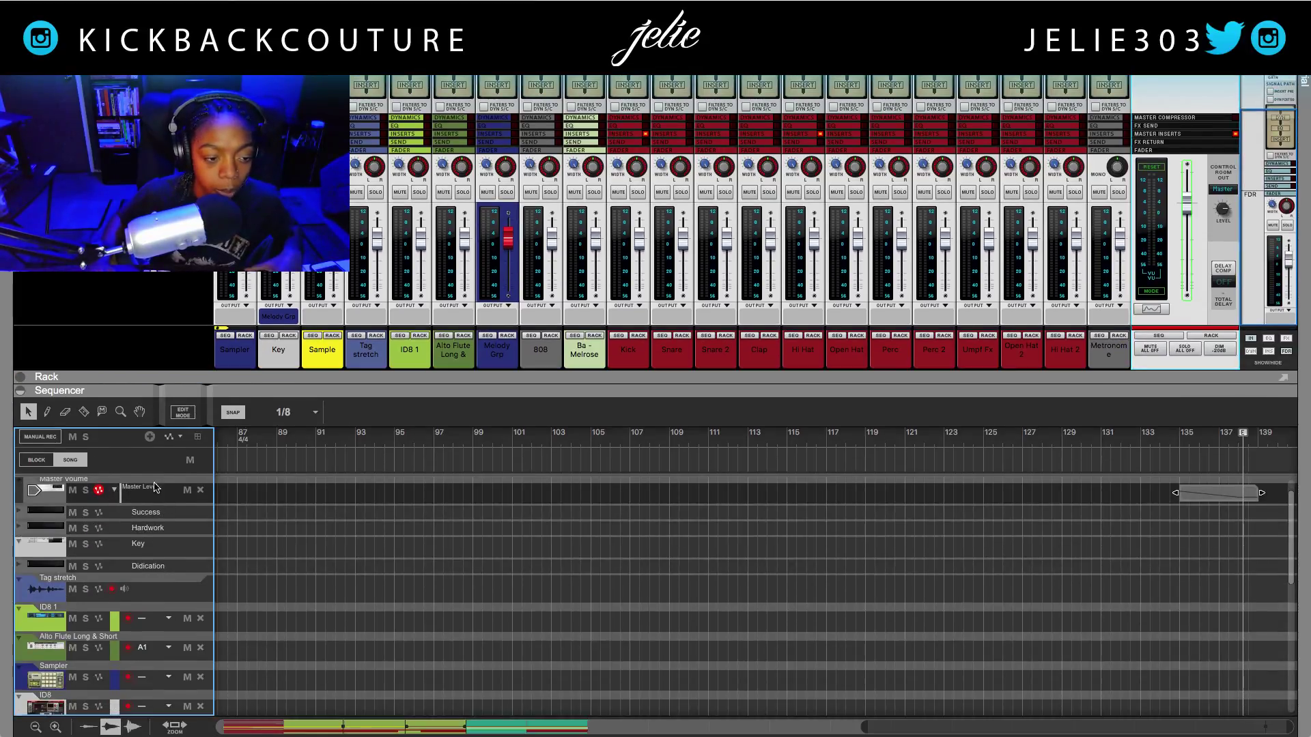
{"action": "left_click", "coordinate": [170, 438]}
{"action": "mouse_move", "coordinate": [191, 476]}
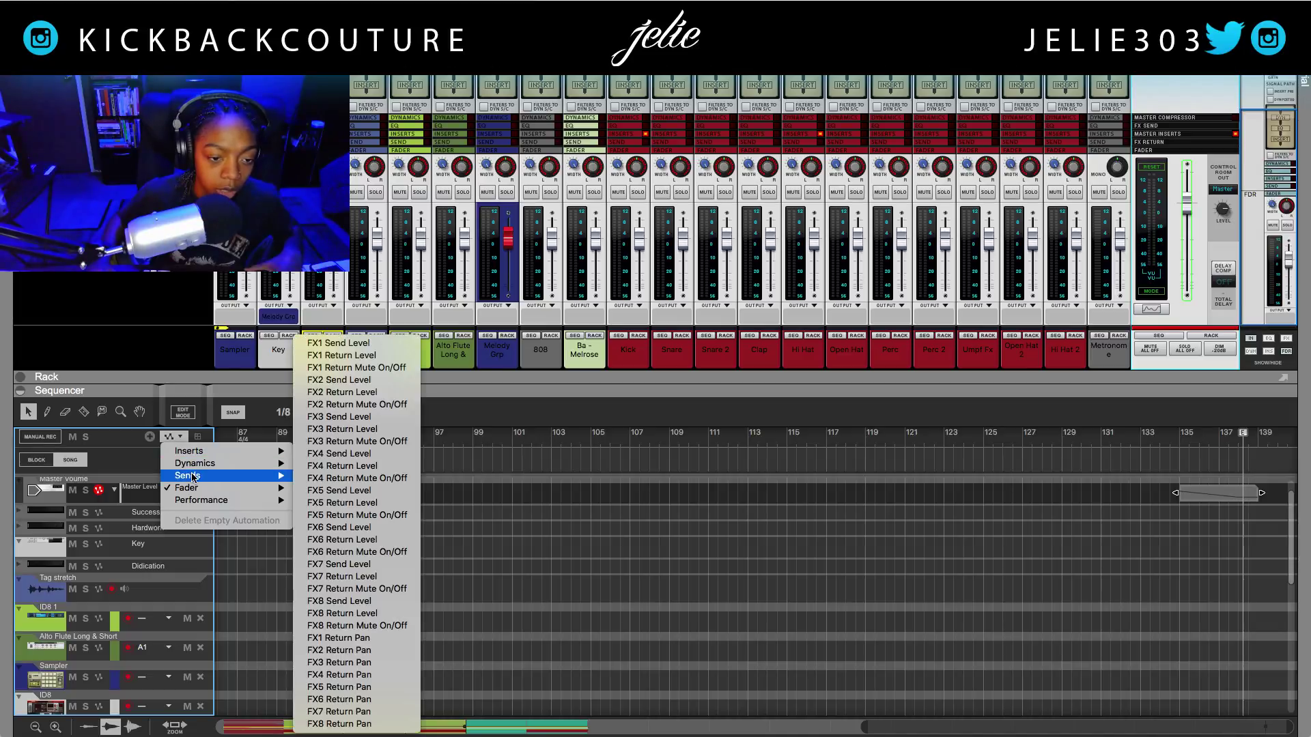
{"action": "mouse_move", "coordinate": [206, 502]}
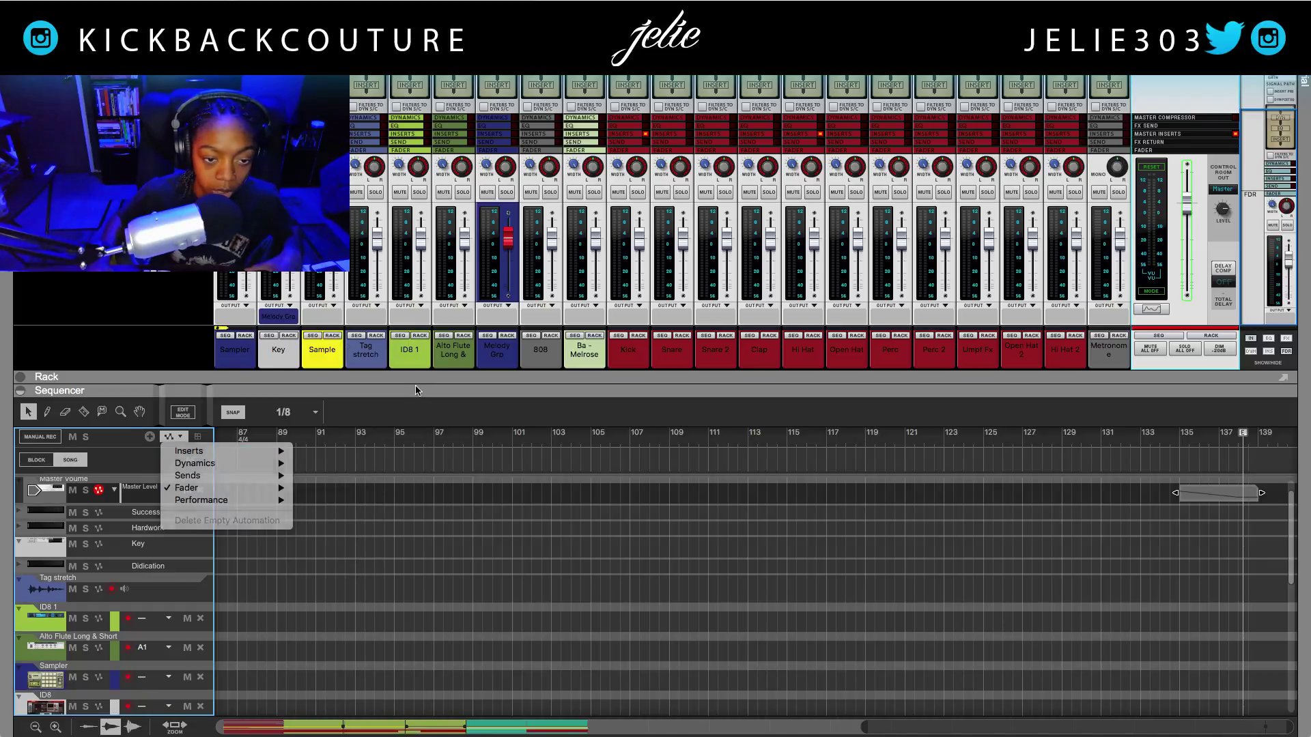
{"action": "left_click_drag", "start_coordinate": [497, 370], "coordinate": [497, 707]}
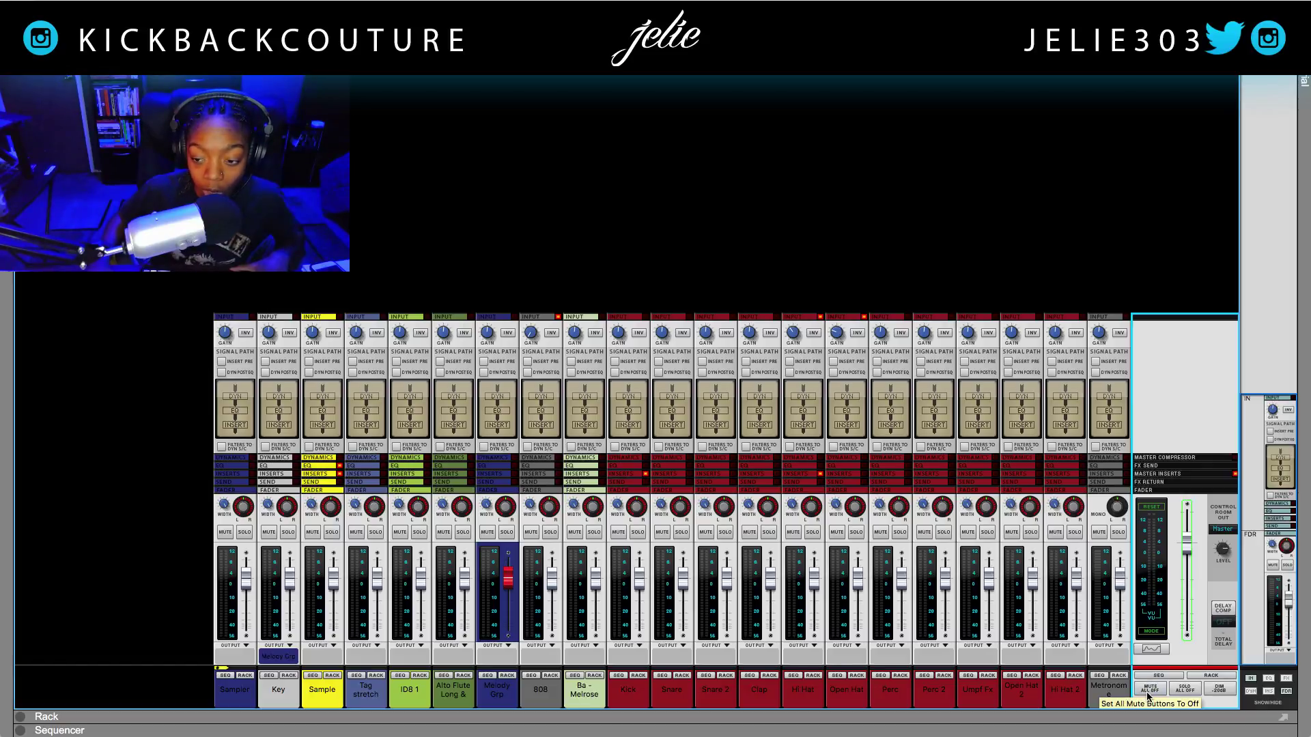
- Mute the Kick, Snare 2, Tag stretch and Sample channels, and unmute Snare 2 and Kick
{"action": "left_click", "coordinate": [619, 532]}
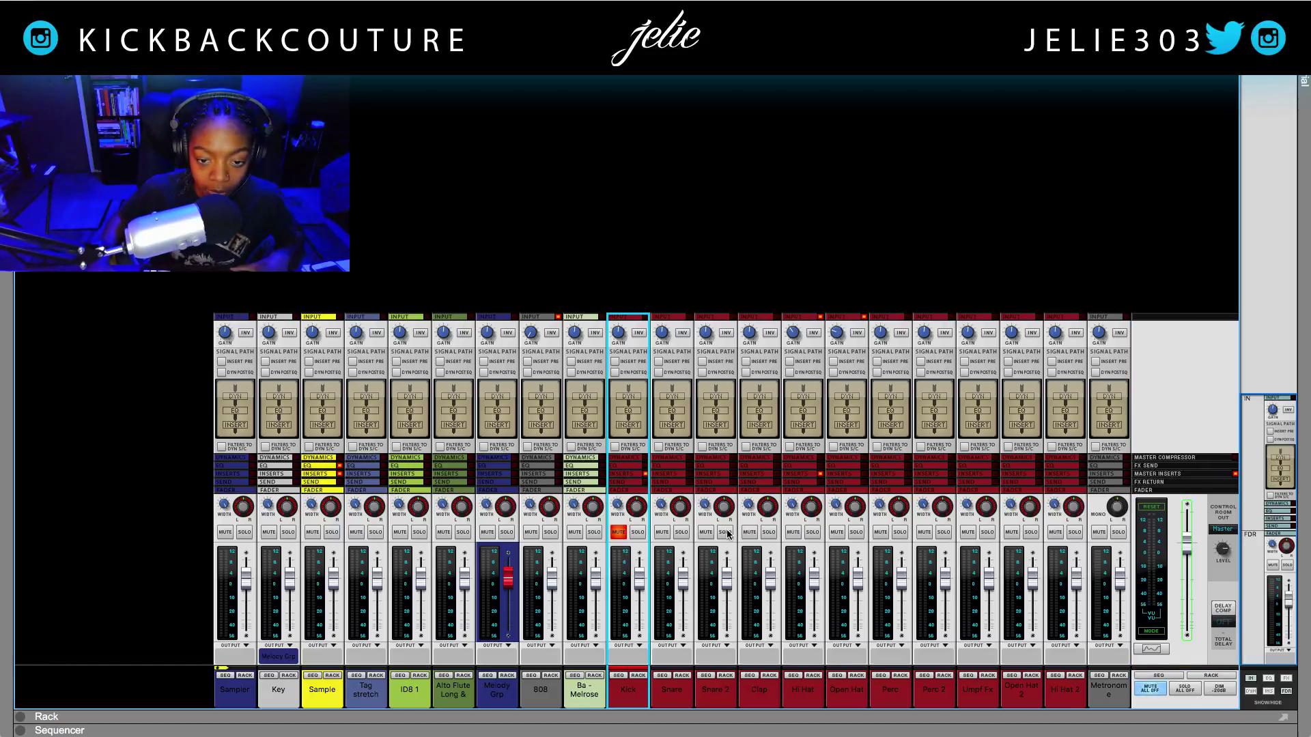
{"action": "left_click", "coordinate": [706, 532]}
{"action": "left_click", "coordinate": [356, 532]}
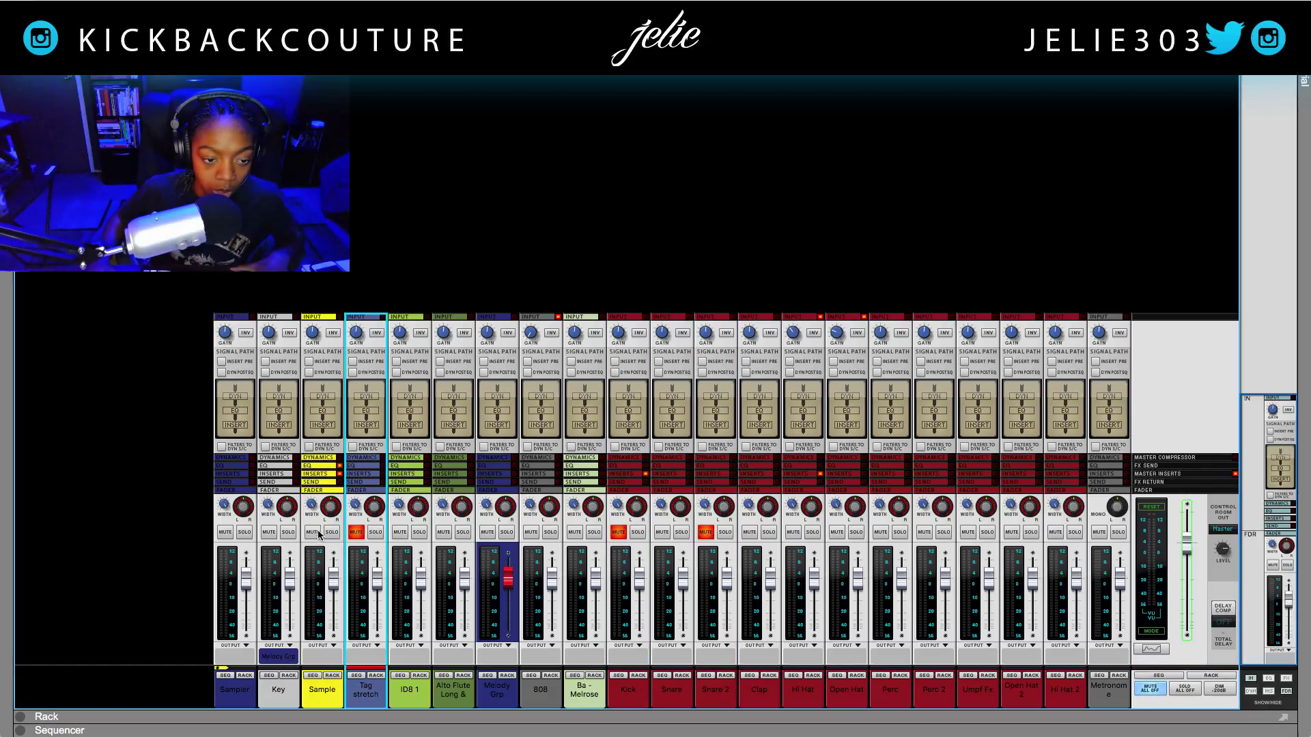
{"action": "left_click", "coordinate": [313, 532]}
{"action": "left_click", "coordinate": [706, 532]}
{"action": "left_click", "coordinate": [619, 532]}
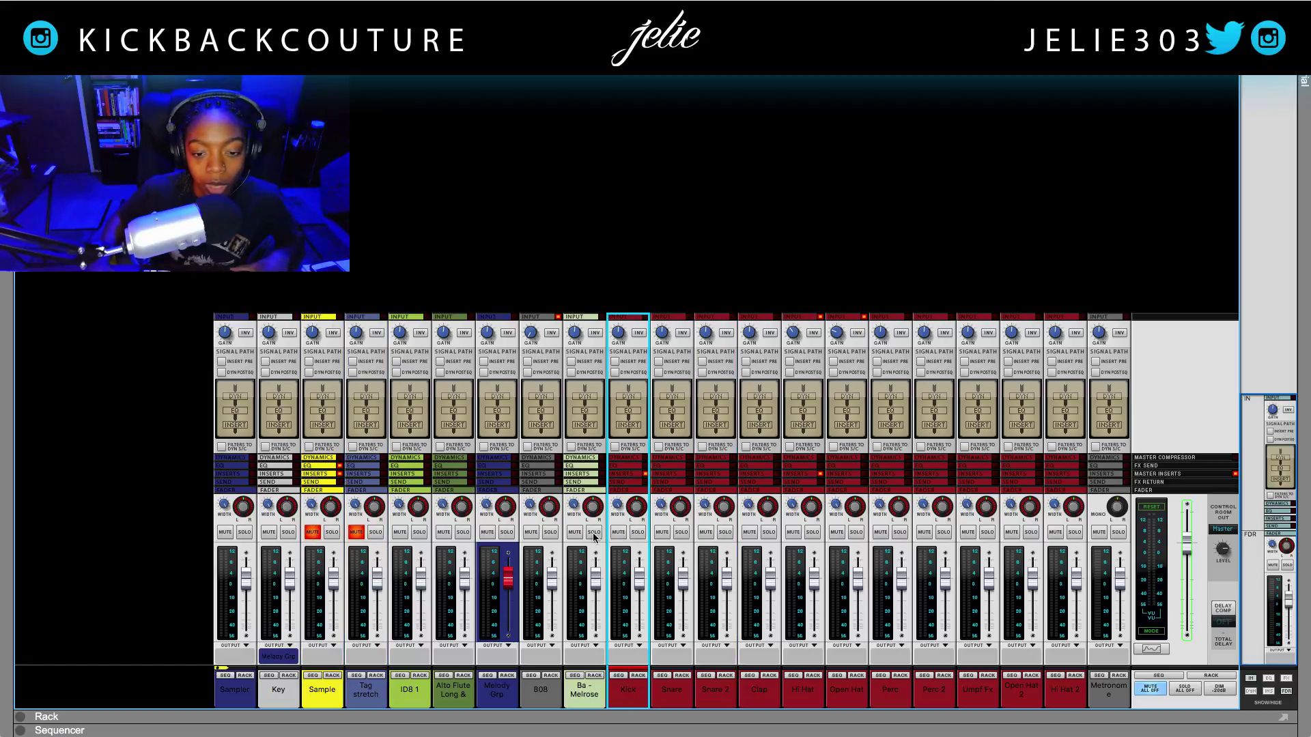
- Mute the Kick, Snare, Clap and Open Hat channels, and clear every channel mute at once from the master section
{"action": "left_click", "coordinate": [618, 532]}
{"action": "left_click", "coordinate": [662, 532]}
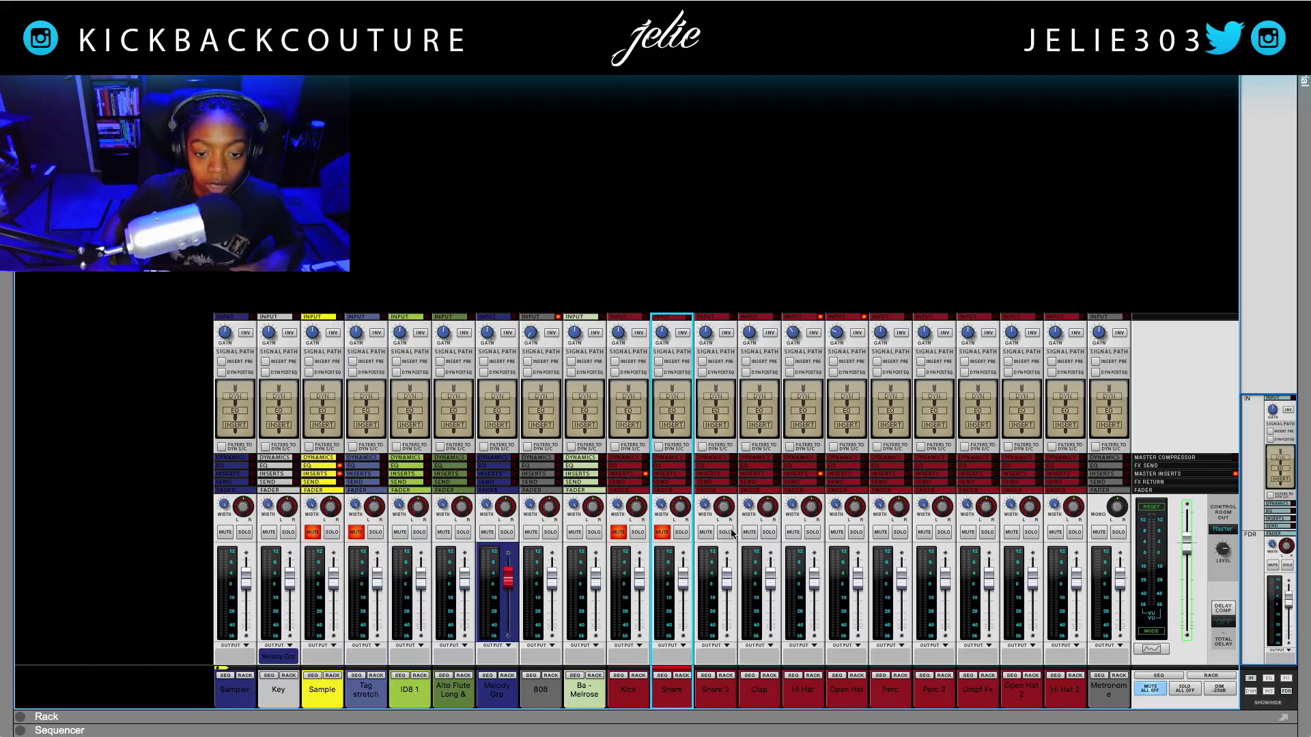
{"action": "left_click", "coordinate": [749, 532]}
{"action": "left_click", "coordinate": [826, 545]}
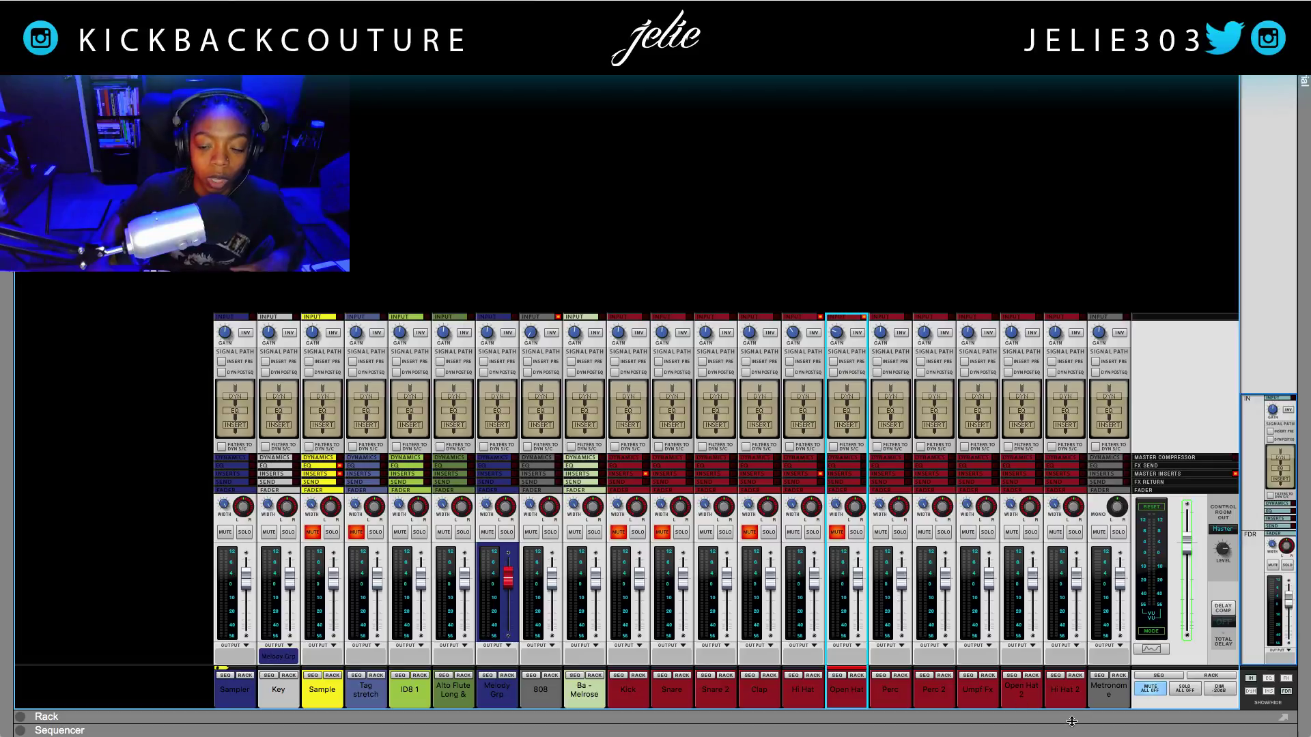
{"action": "left_click", "coordinate": [1151, 688]}
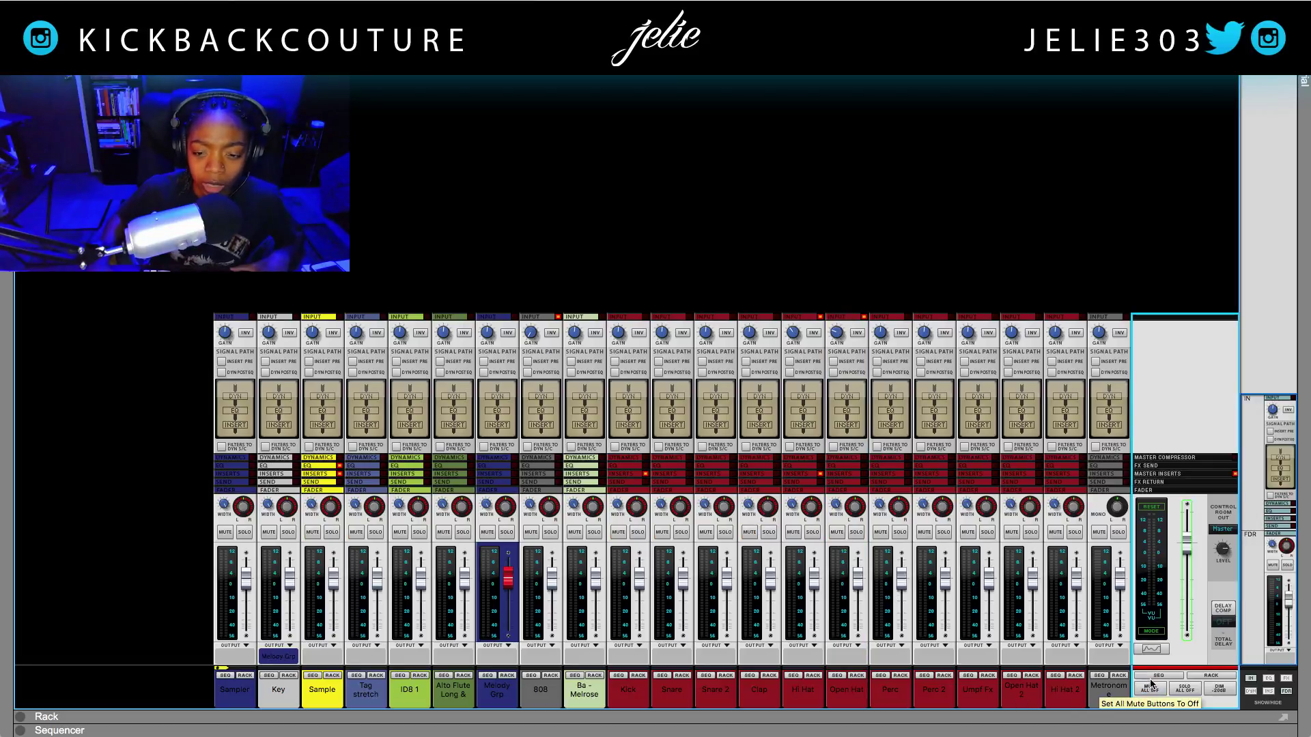
- Solo the ID8 1, Snare 2 and Open Hat channels
{"action": "left_click", "coordinate": [419, 531]}
{"action": "left_click", "coordinate": [726, 532]}
{"action": "left_click", "coordinate": [856, 532]}
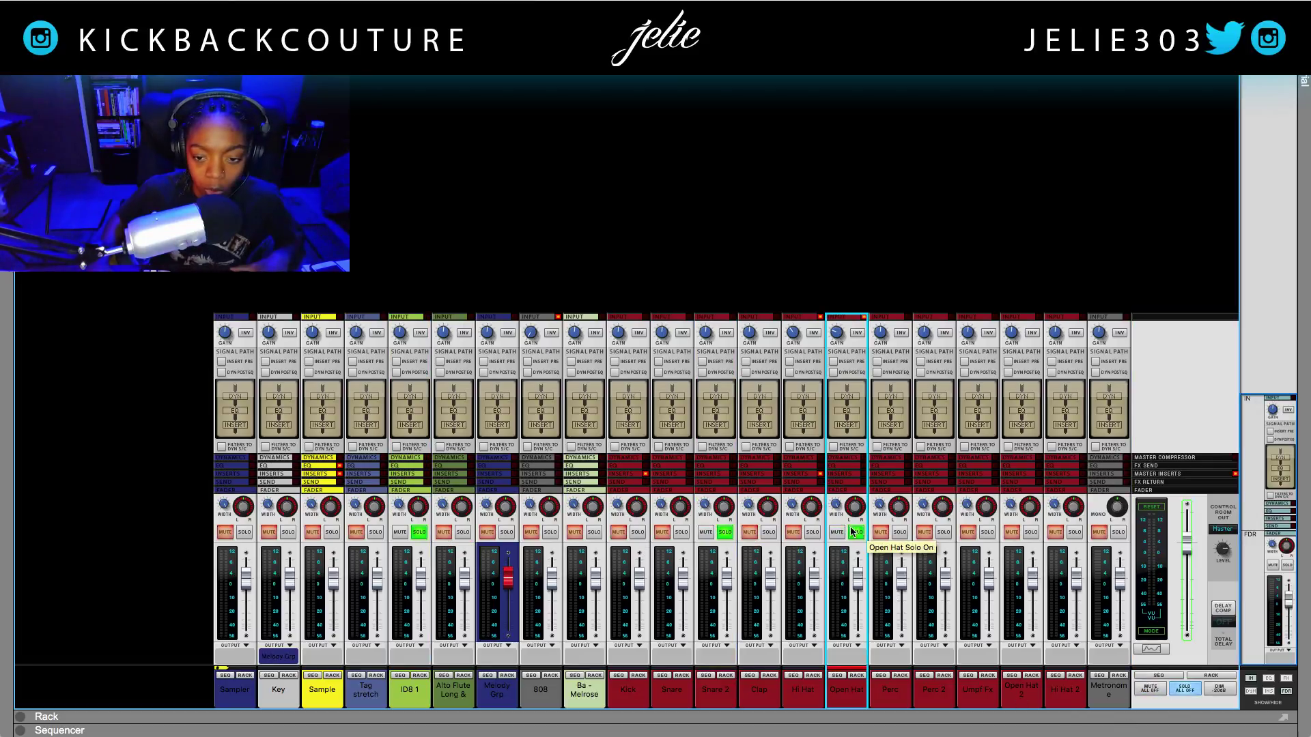
- Mute the Alto Flute, Perc 2, Perc and Hi Hat 2 channels, and solo the Key and Metronome channels
{"action": "left_click", "coordinate": [444, 532]}
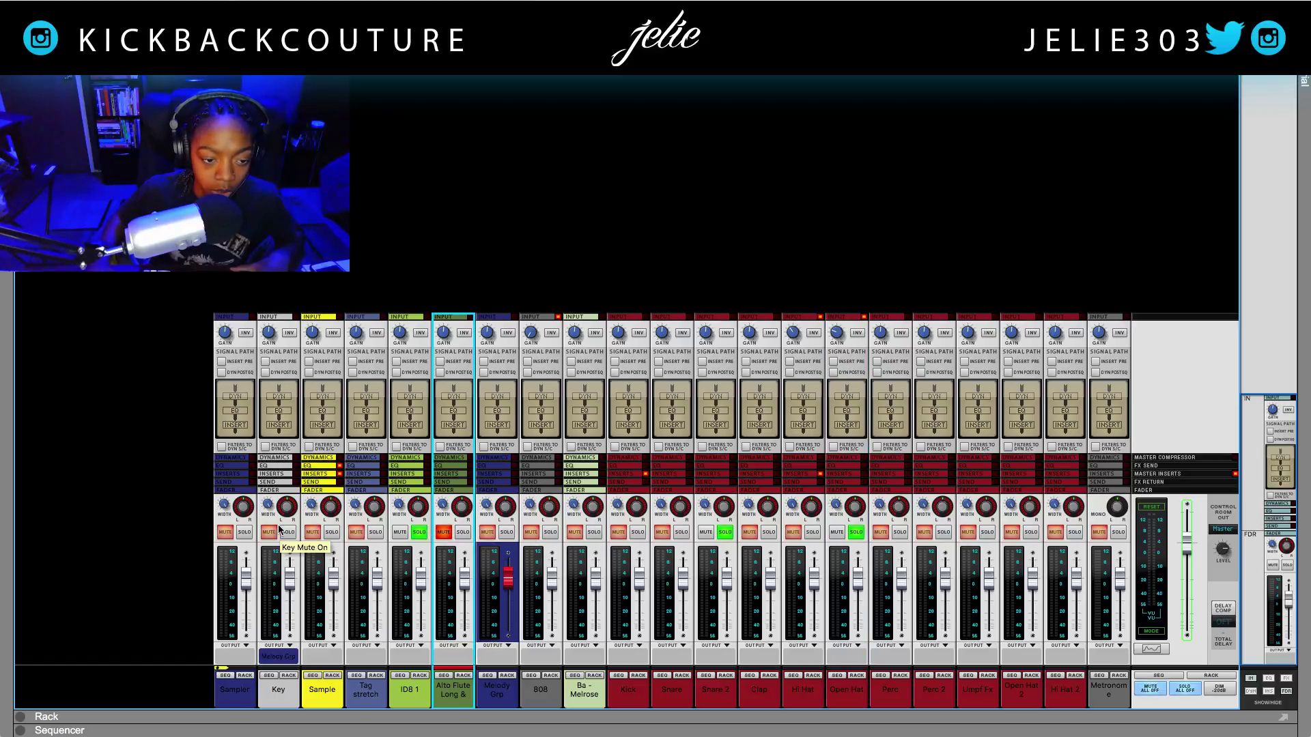
{"action": "left_click", "coordinate": [289, 532]}
{"action": "left_click", "coordinate": [924, 533]}
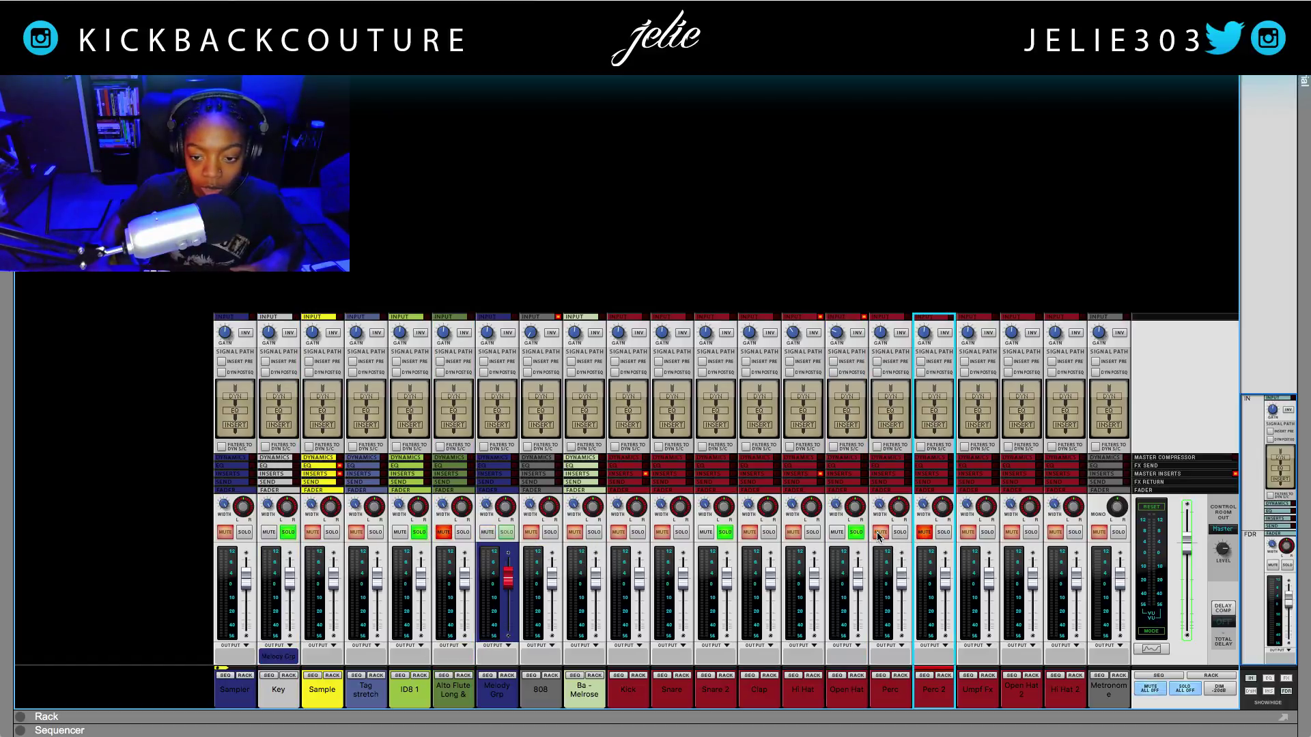
{"action": "left_click", "coordinate": [881, 532]}
{"action": "left_click", "coordinate": [1061, 533]}
{"action": "left_click", "coordinate": [1113, 533]}
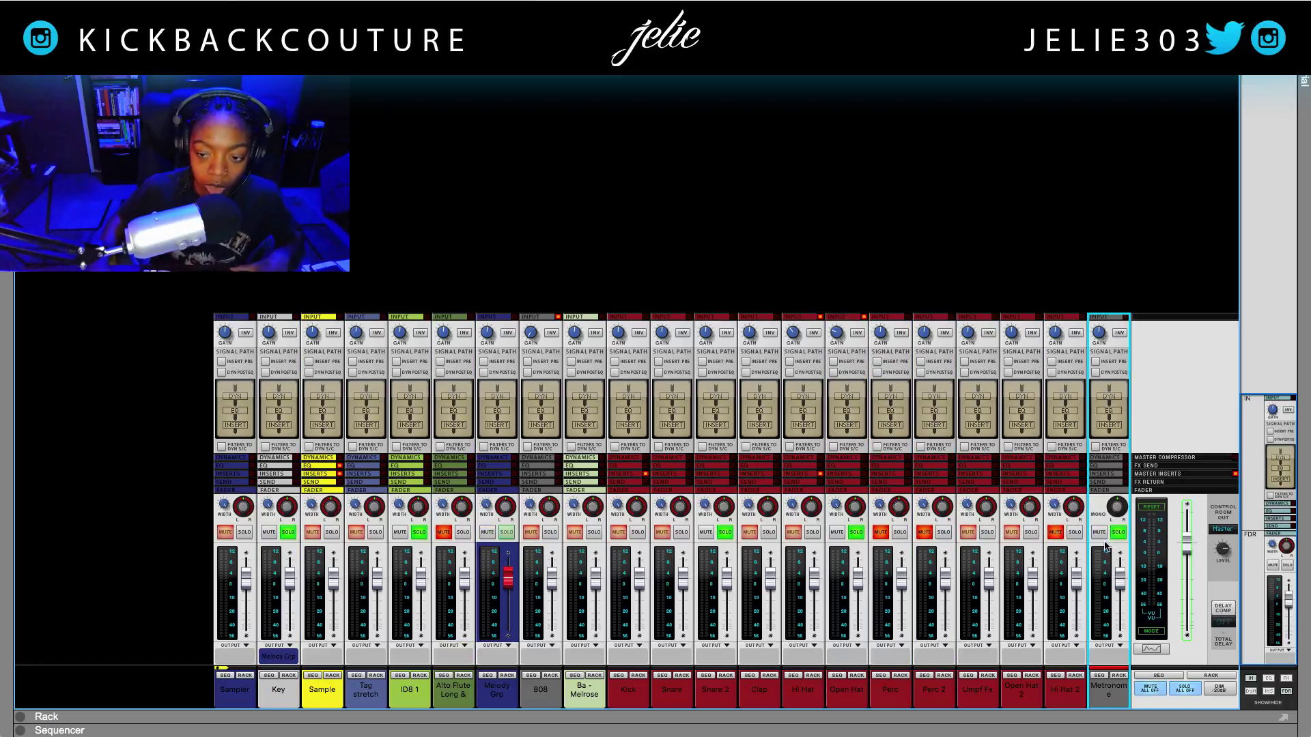
- Clear every channel's mute and every channel's solo at once from the master section
{"action": "left_click", "coordinate": [1152, 691]}
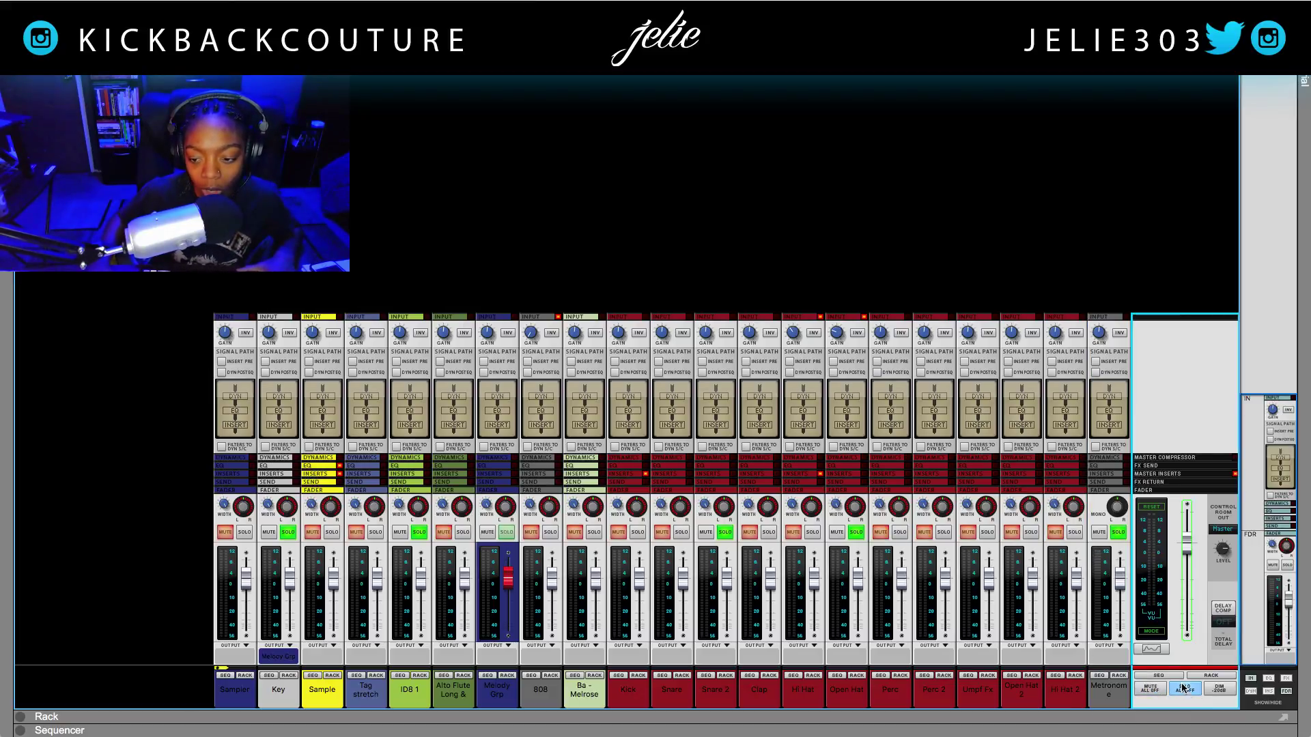
{"action": "left_click", "coordinate": [1184, 688]}
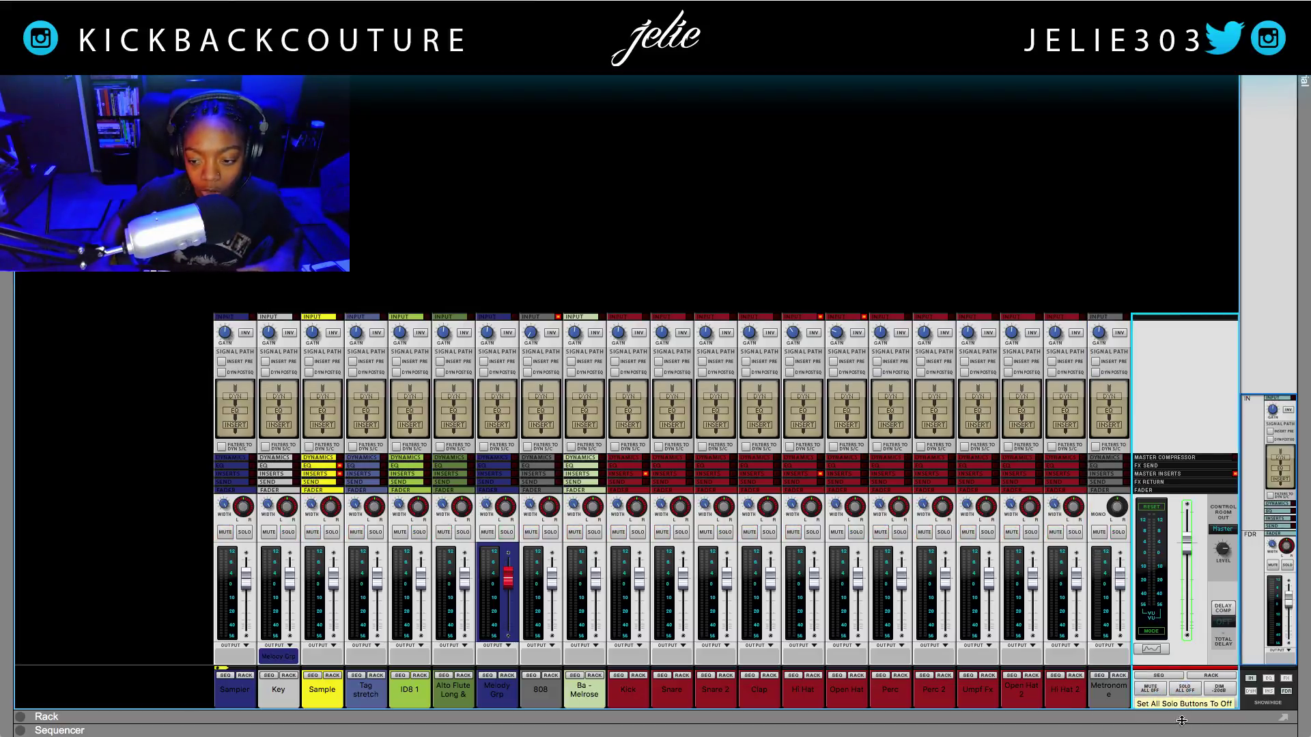
{"action": "left_click", "coordinate": [1227, 689]}
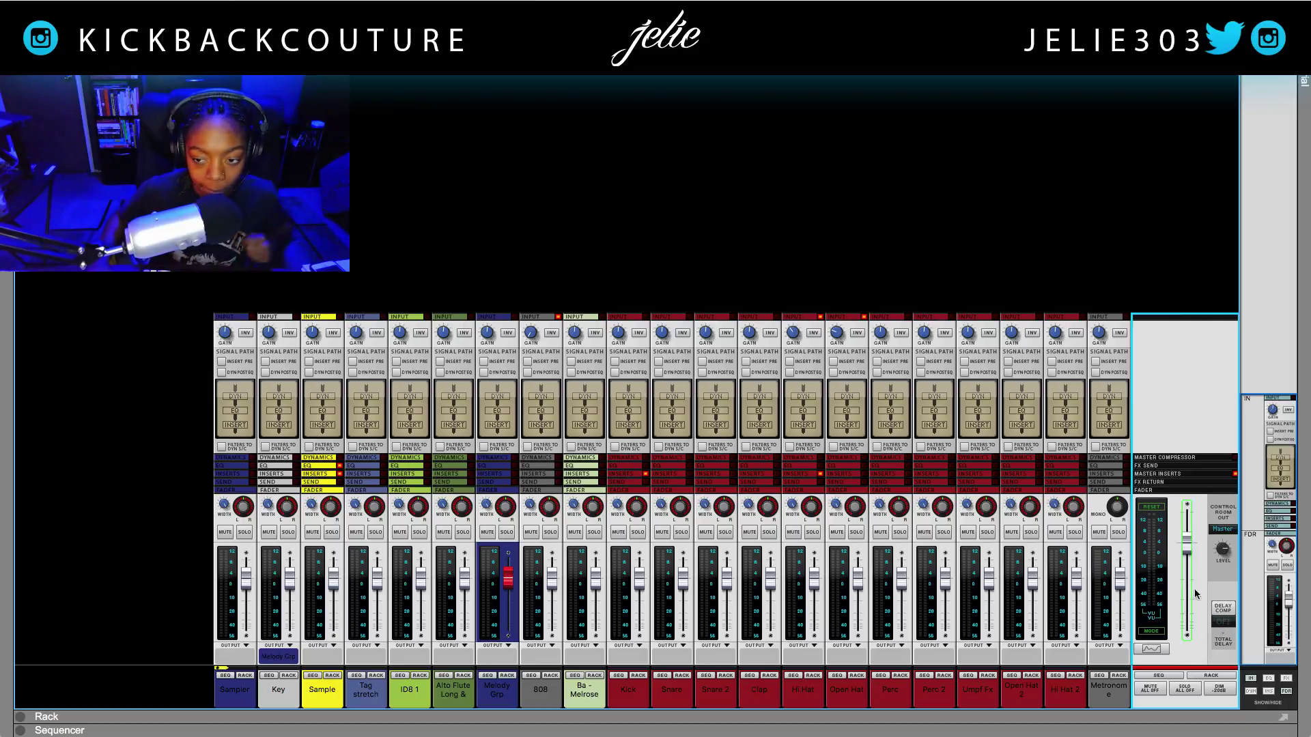
- Switch the master section's control room output source to Return 4 and set it back to Master
{"action": "left_click", "coordinate": [1229, 531]}
{"action": "left_click", "coordinate": [1231, 532]}
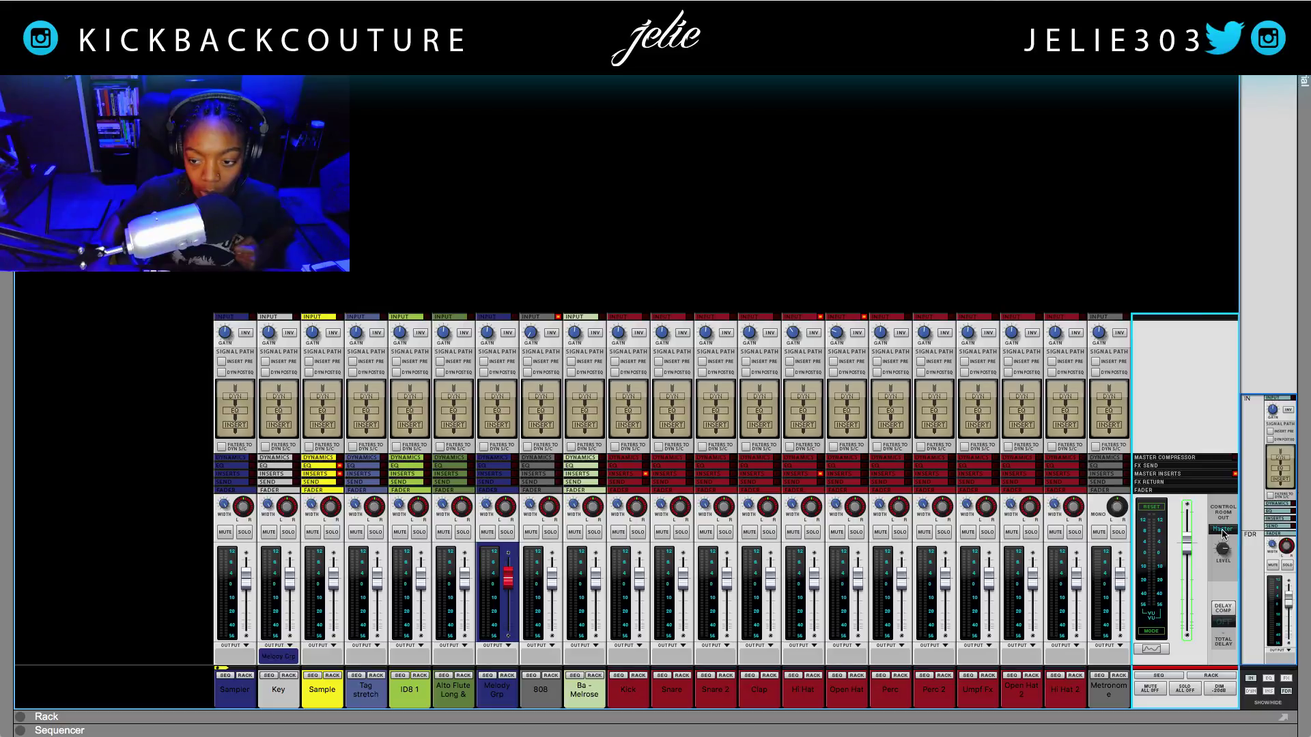
{"action": "left_click", "coordinate": [1222, 534]}
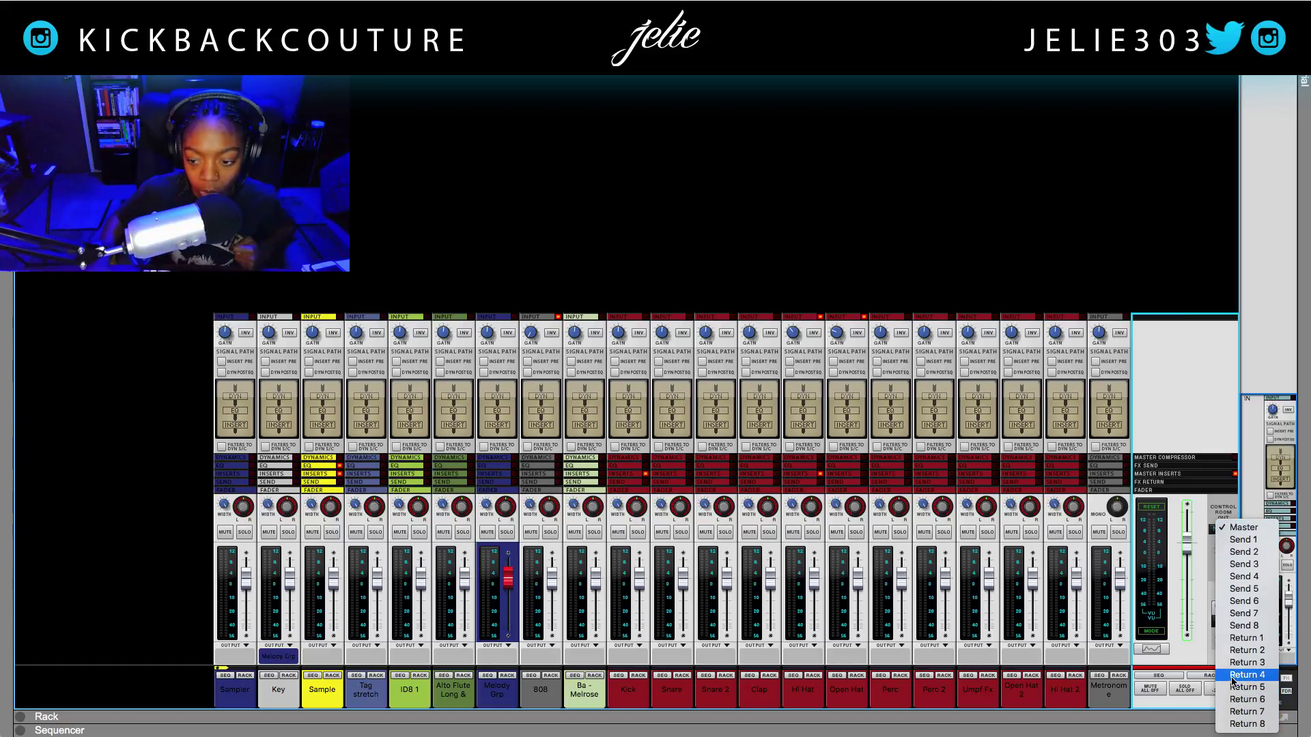
{"action": "left_click", "coordinate": [1233, 676]}
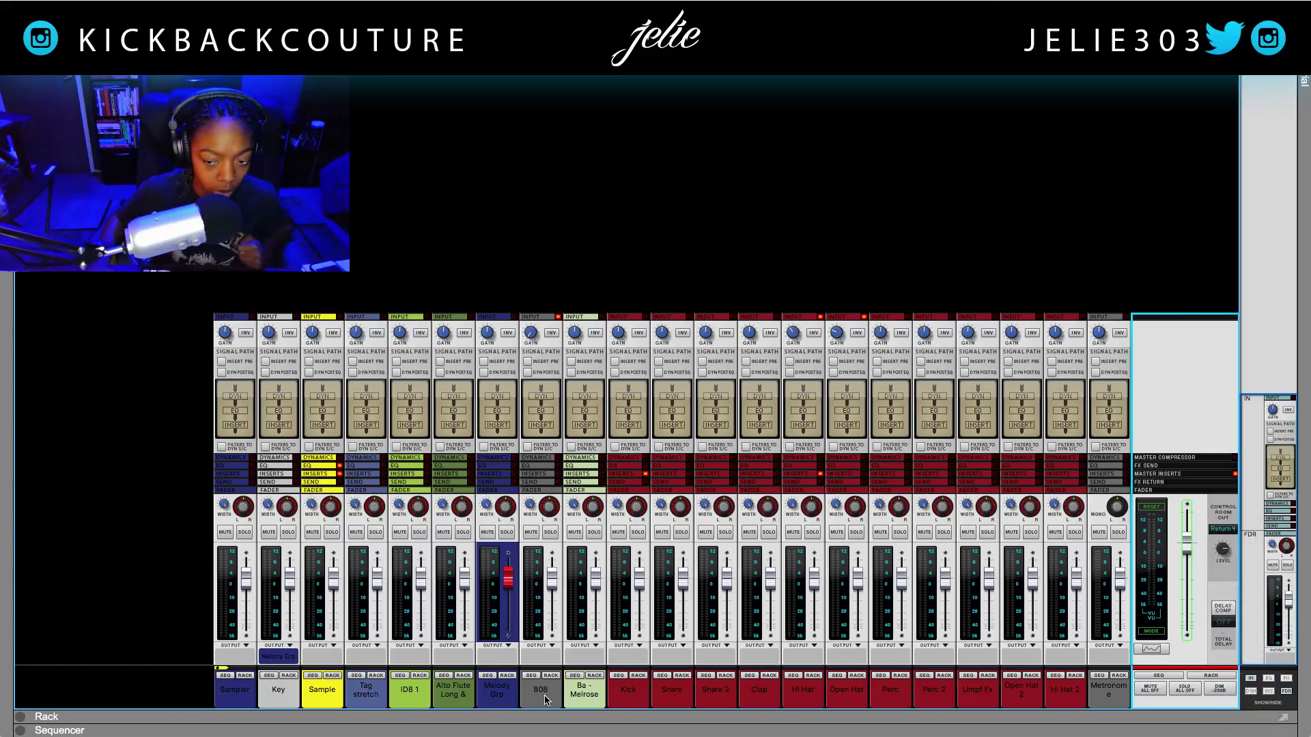
{"action": "left_click", "coordinate": [1226, 532]}
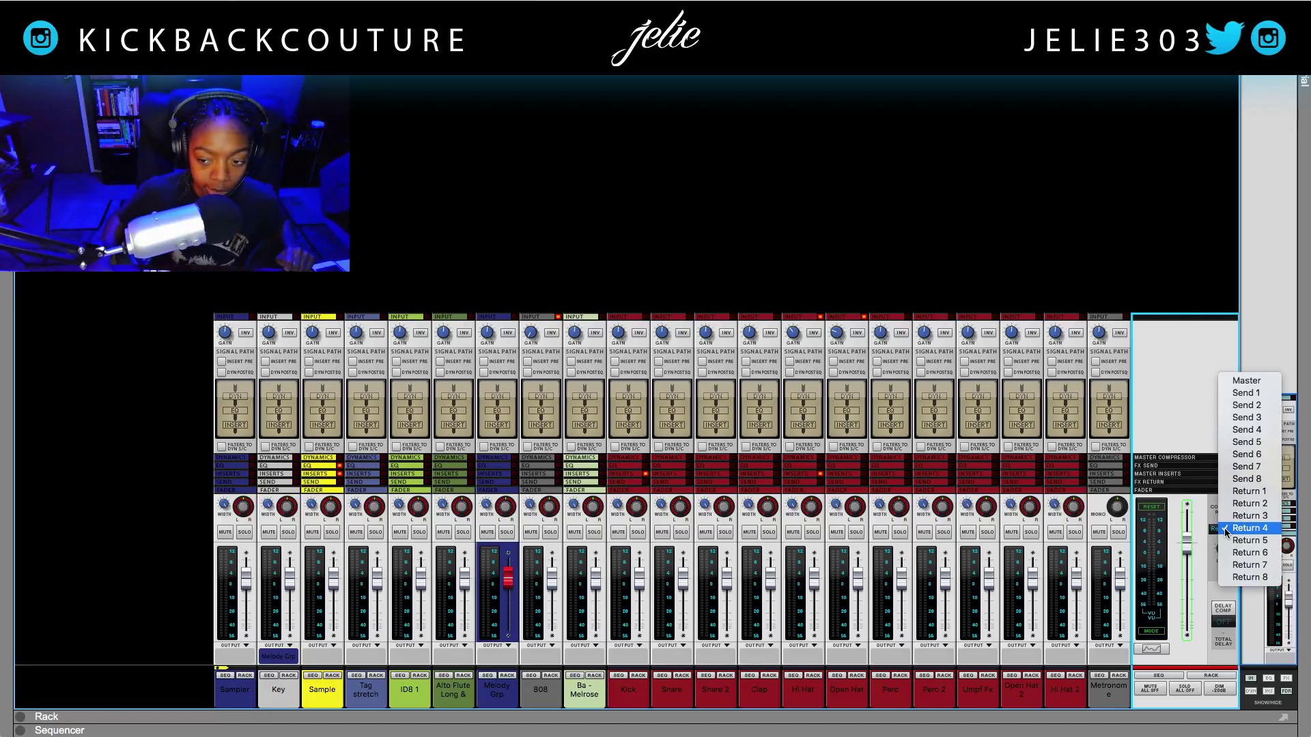
{"action": "left_click", "coordinate": [1239, 383]}
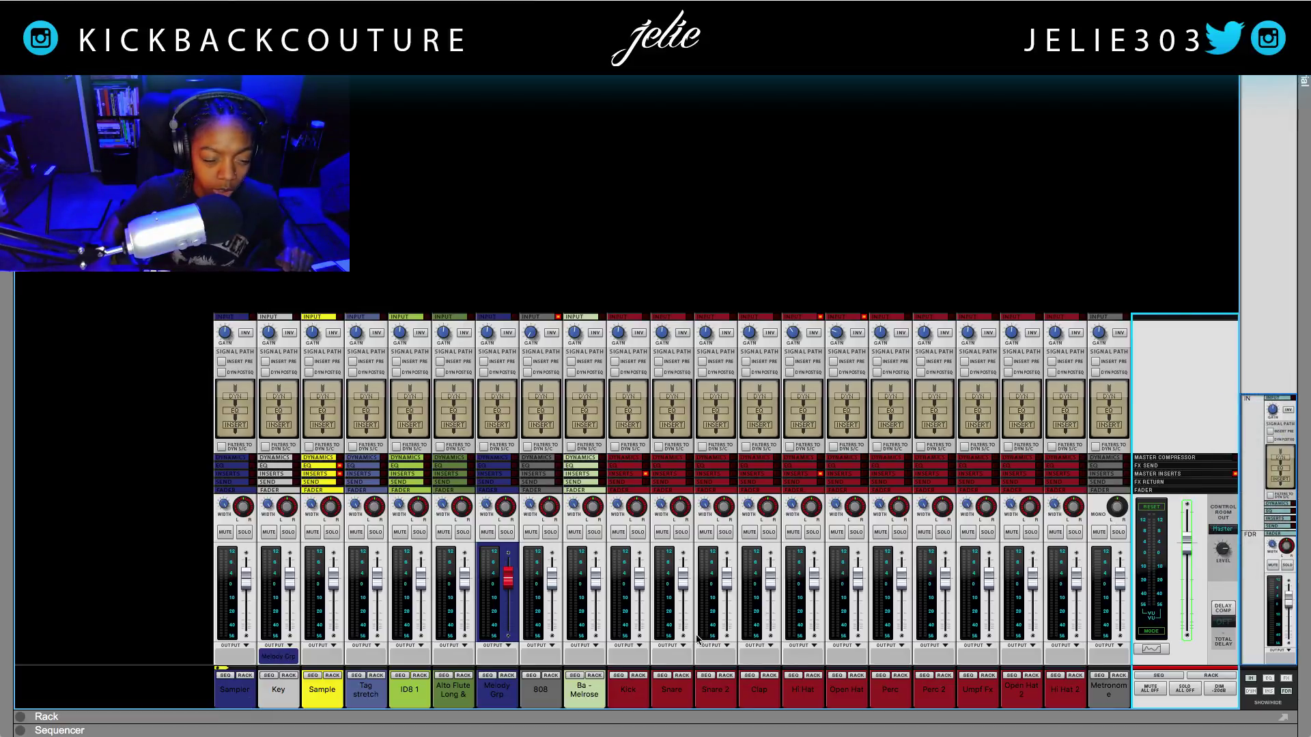
- Set the Key channel as the remote base channel, and move the remote base back to the Sampler channel
{"action": "left_click", "coordinate": [228, 674]}
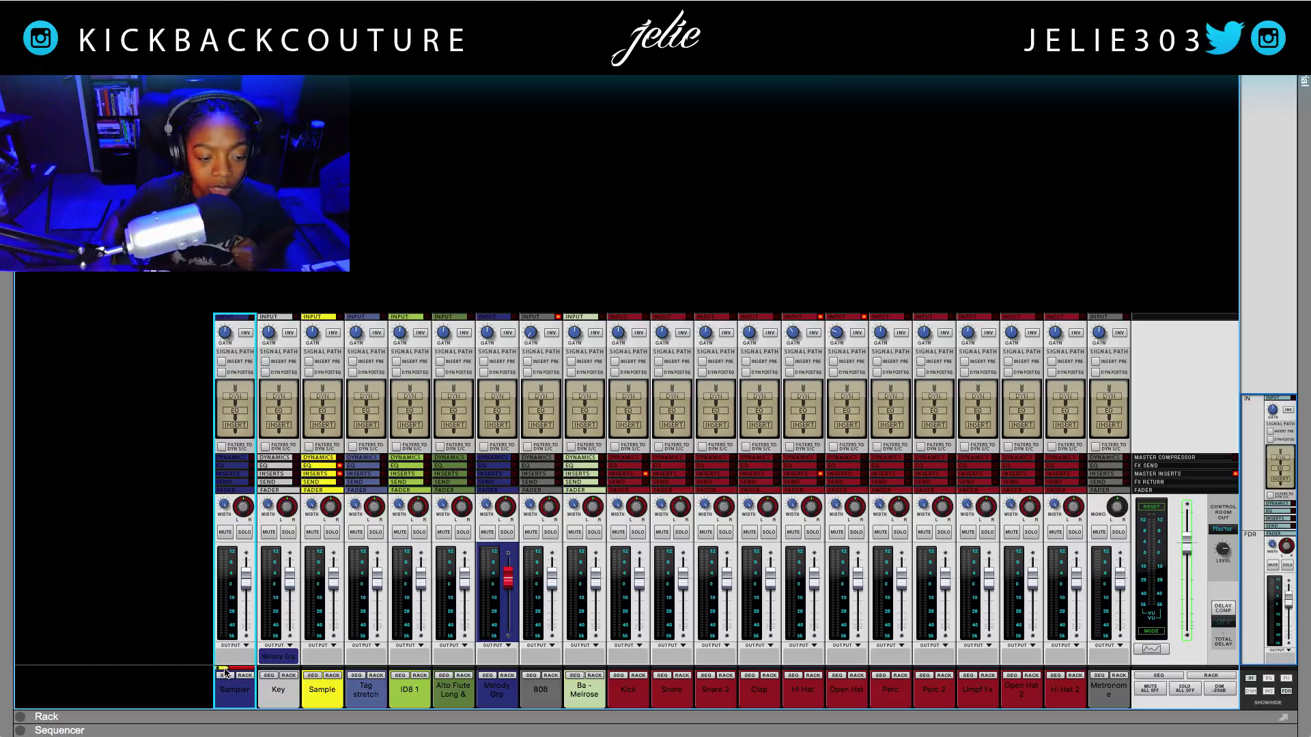
{"action": "right_click", "coordinate": [272, 687]}
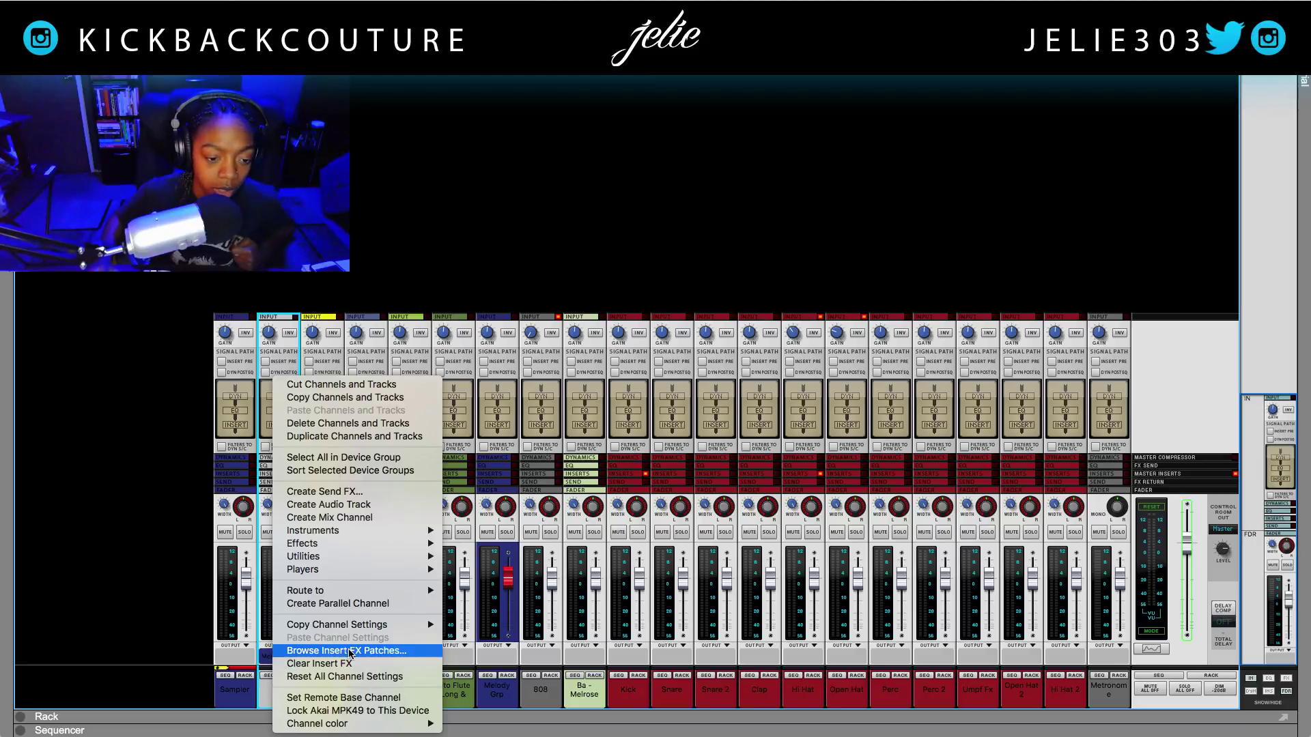
{"action": "left_click", "coordinate": [373, 699]}
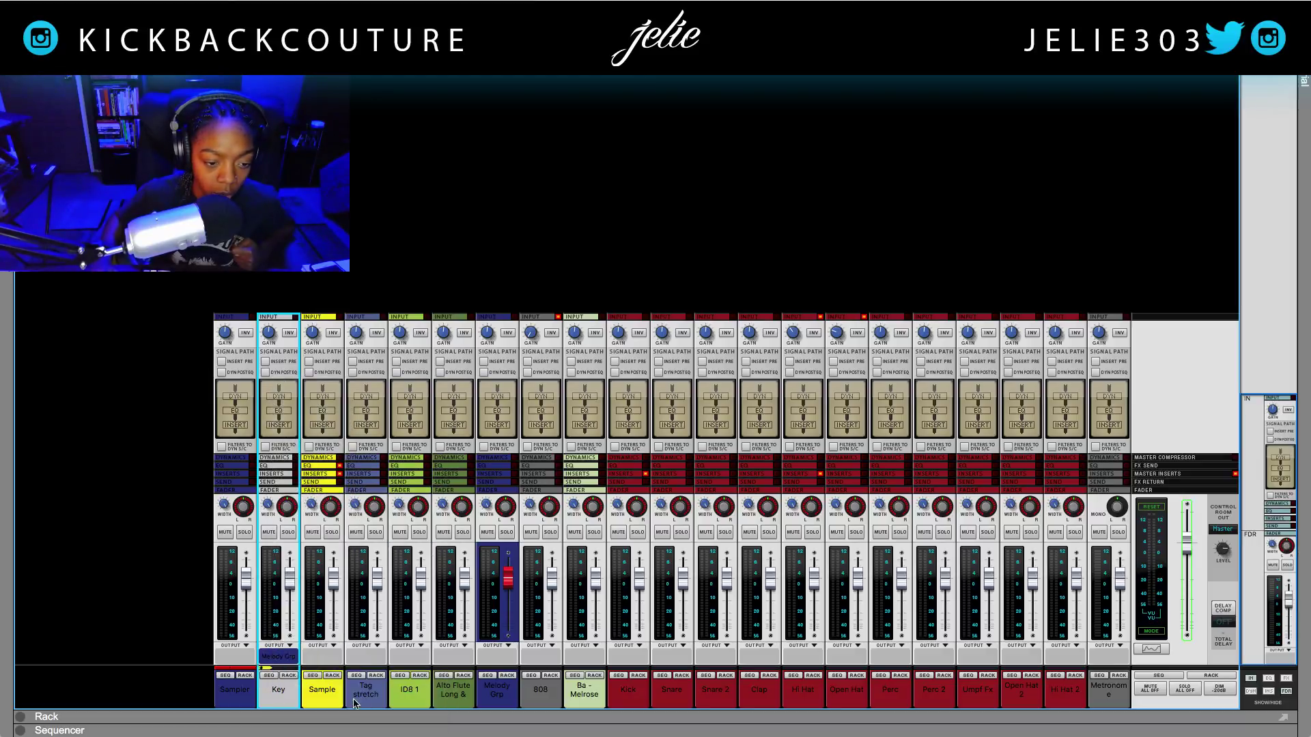
{"action": "right_click", "coordinate": [235, 696]}
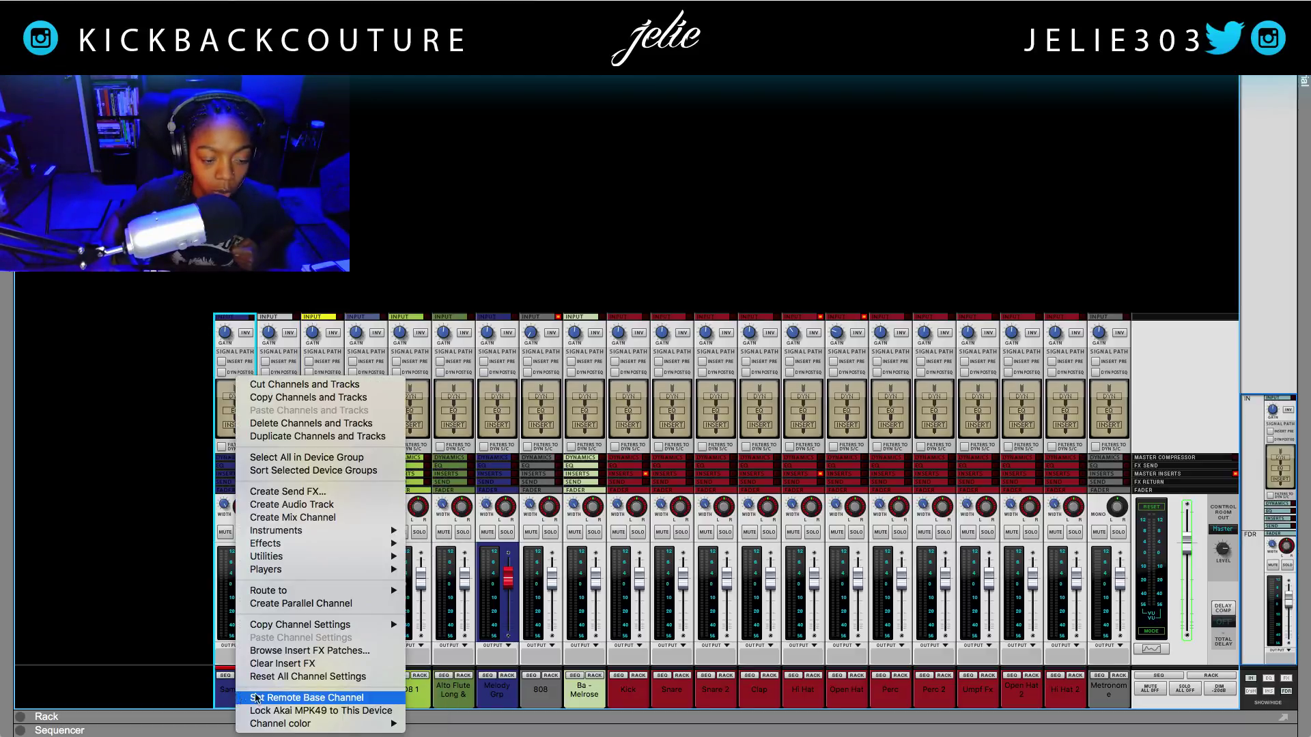
{"action": "left_click", "coordinate": [311, 696]}
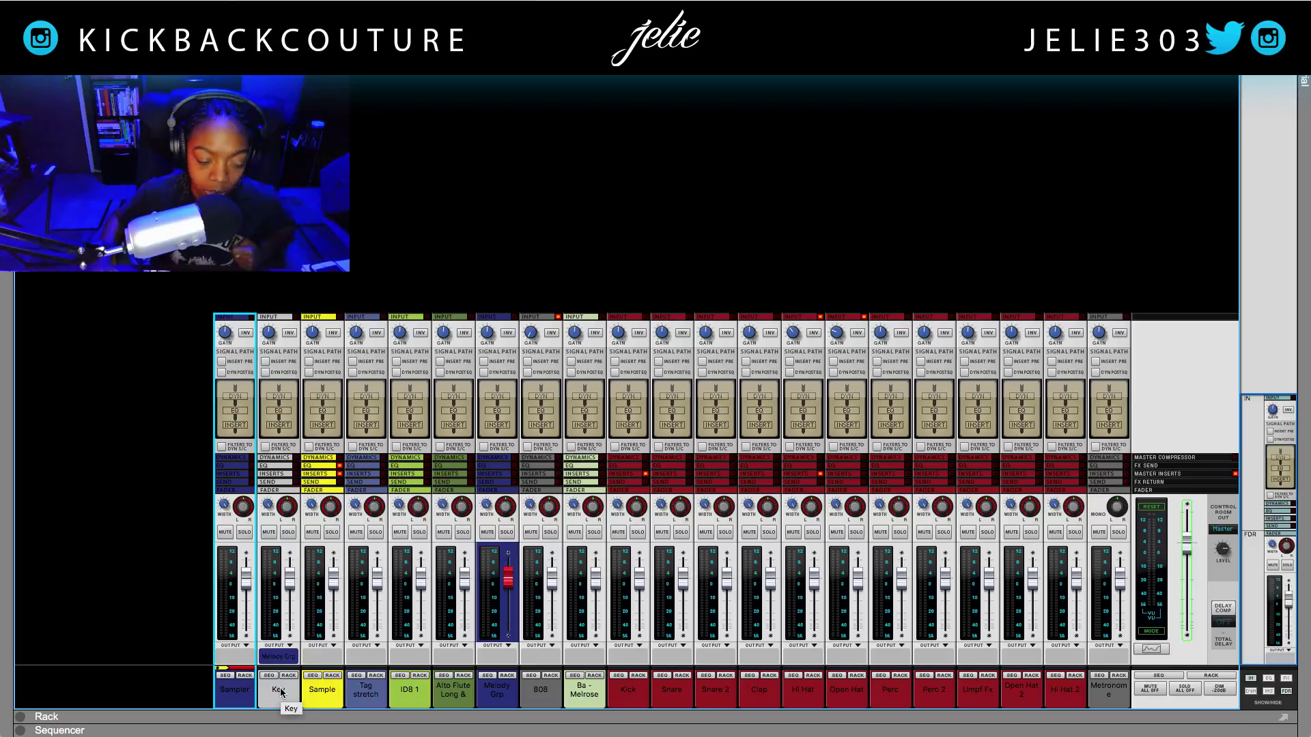
{"action": "right_click", "coordinate": [280, 695]}
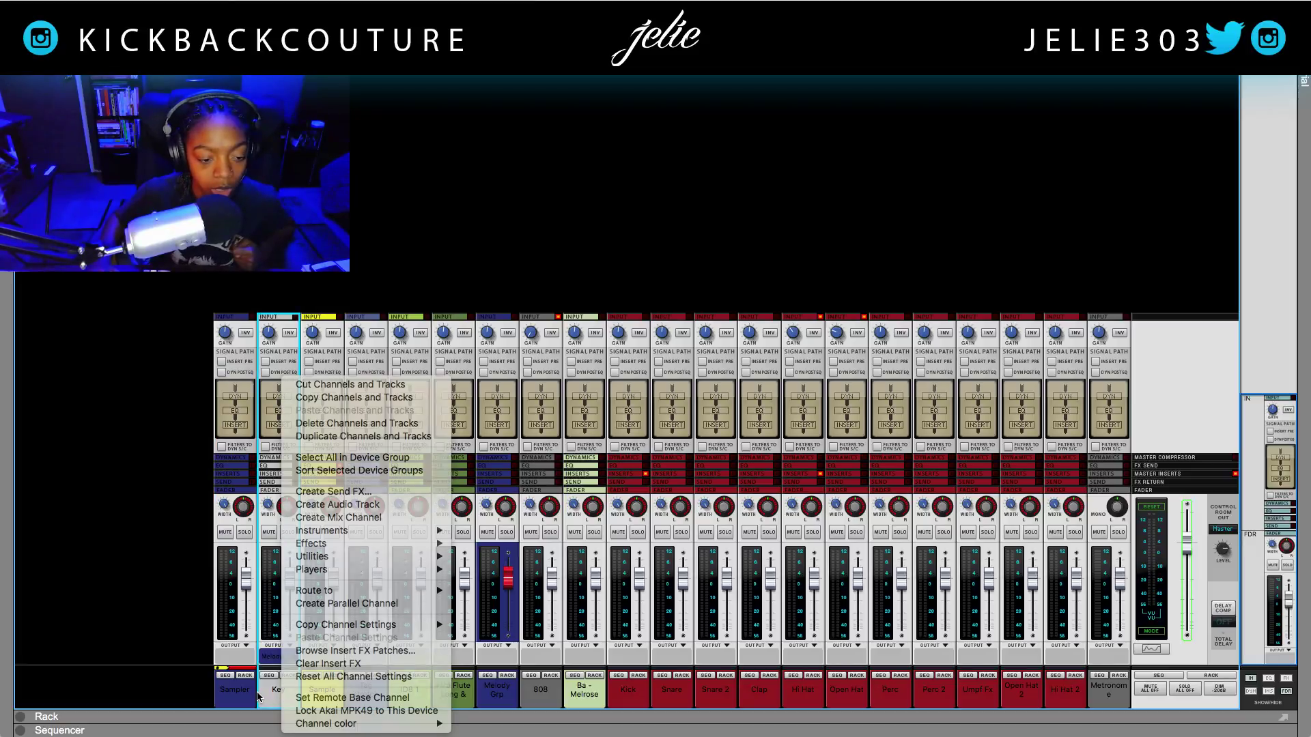
{"action": "left_click", "coordinate": [265, 696]}
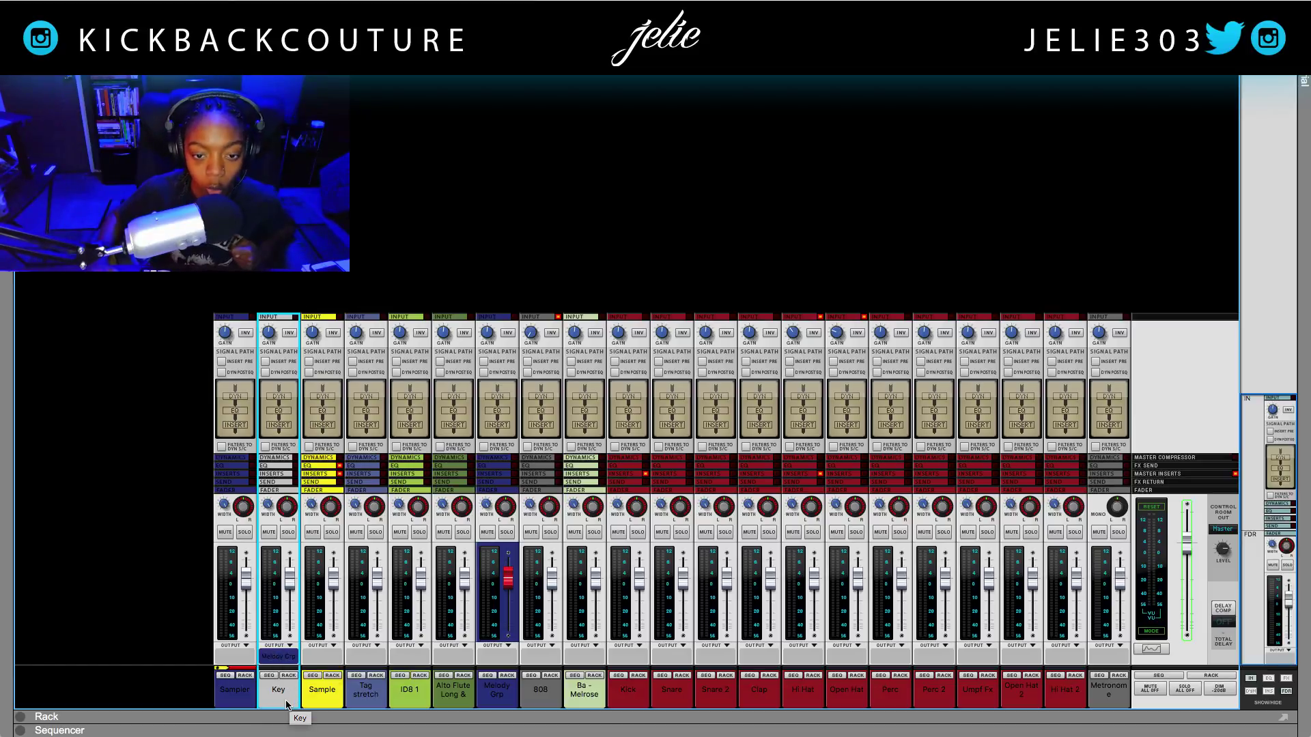
- Select the Melody Grp channel and lower its fader almost all the way down
{"action": "left_click", "coordinate": [503, 694]}
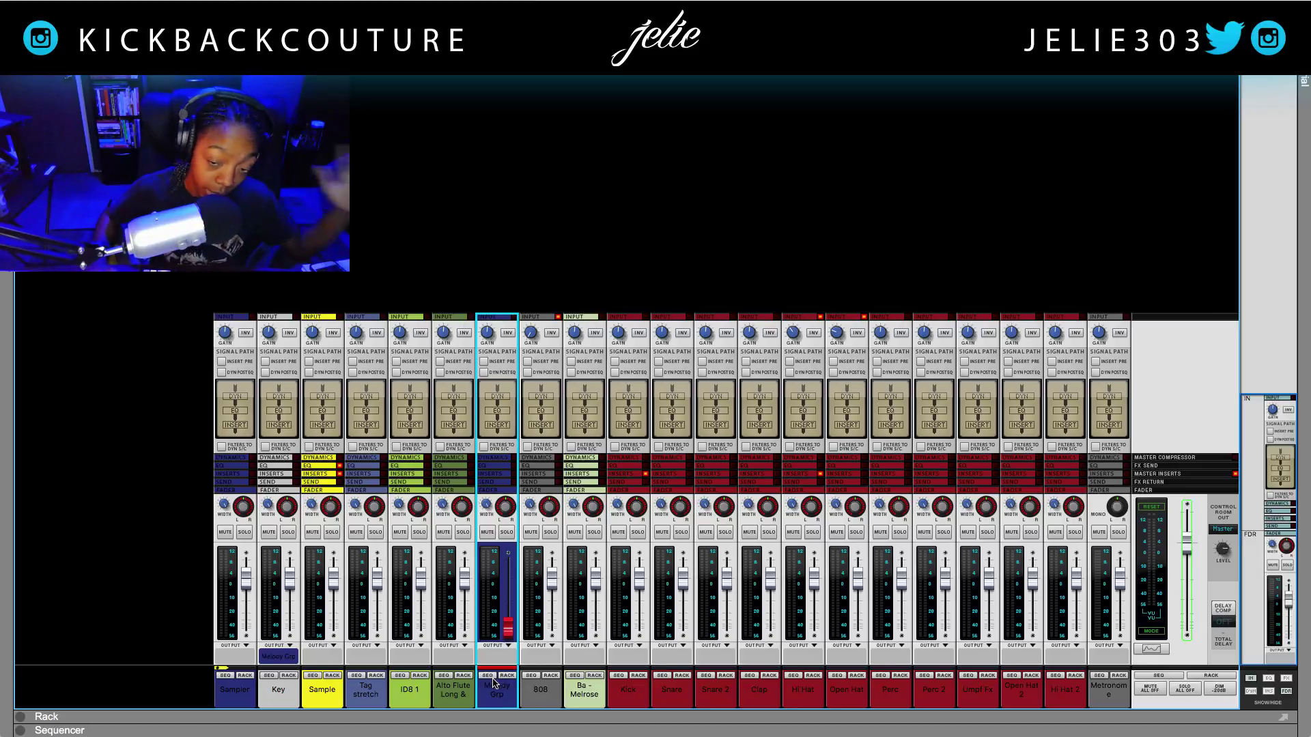
{"action": "left_click", "coordinate": [623, 211]}
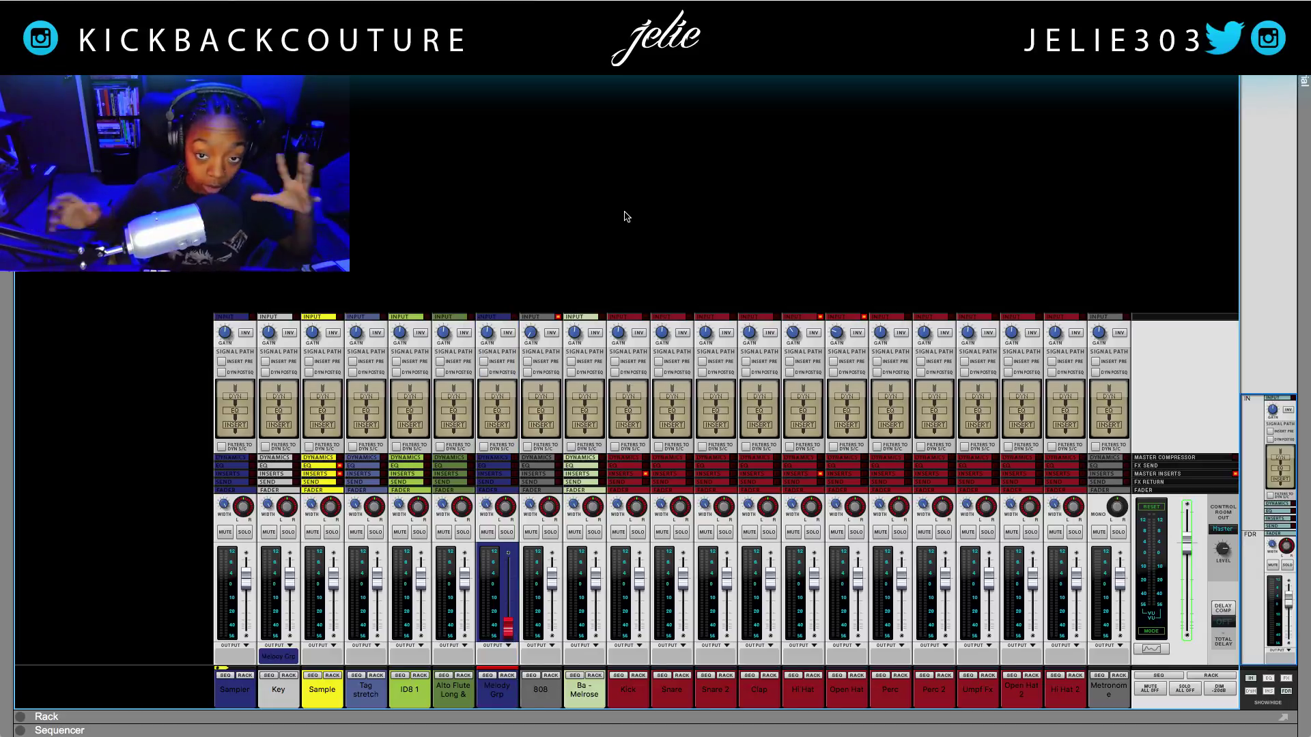